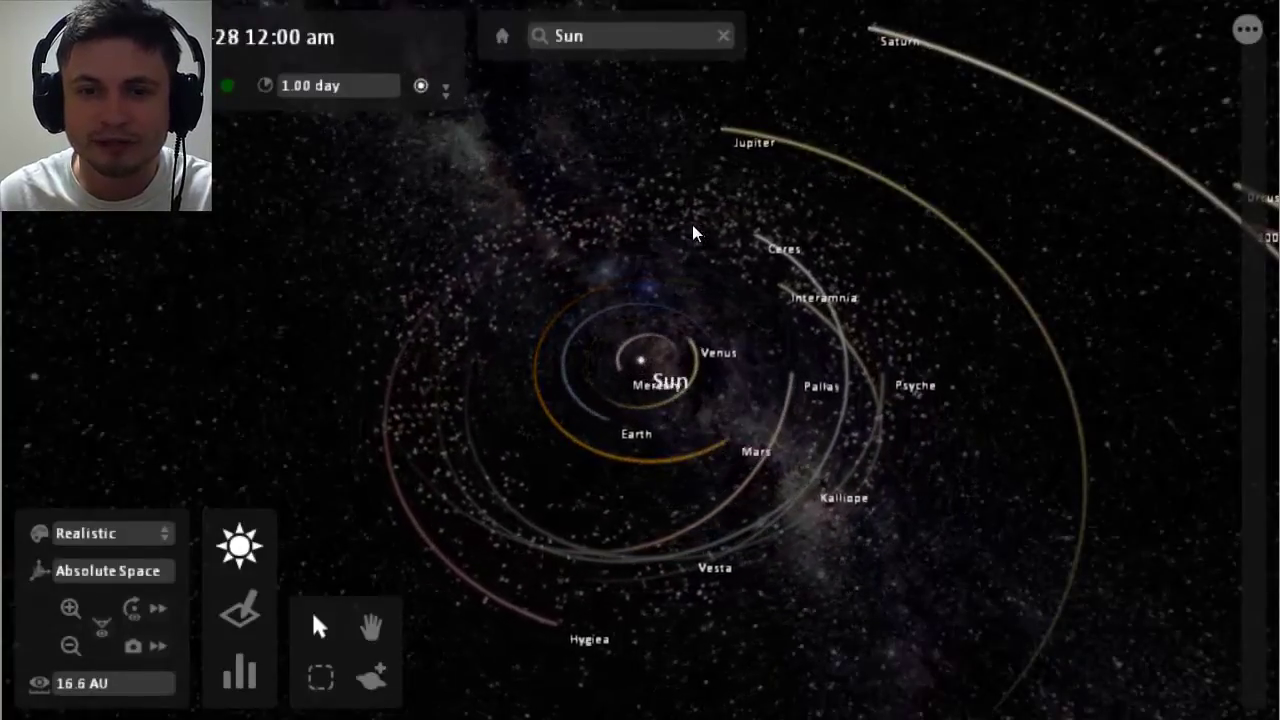
Step: Zoom in and out around the running Solar System simulation centred on the Sun
scroll(694, 225, down, 5)
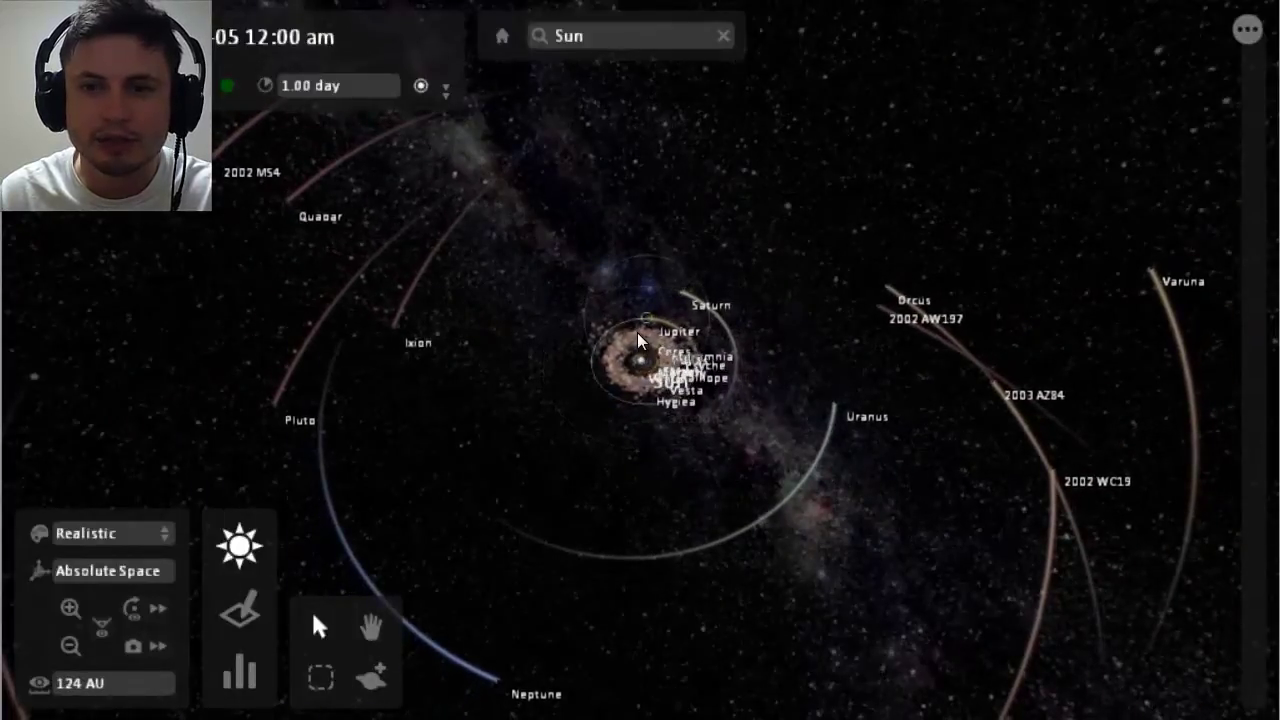
scroll(775, 289, down, 5)
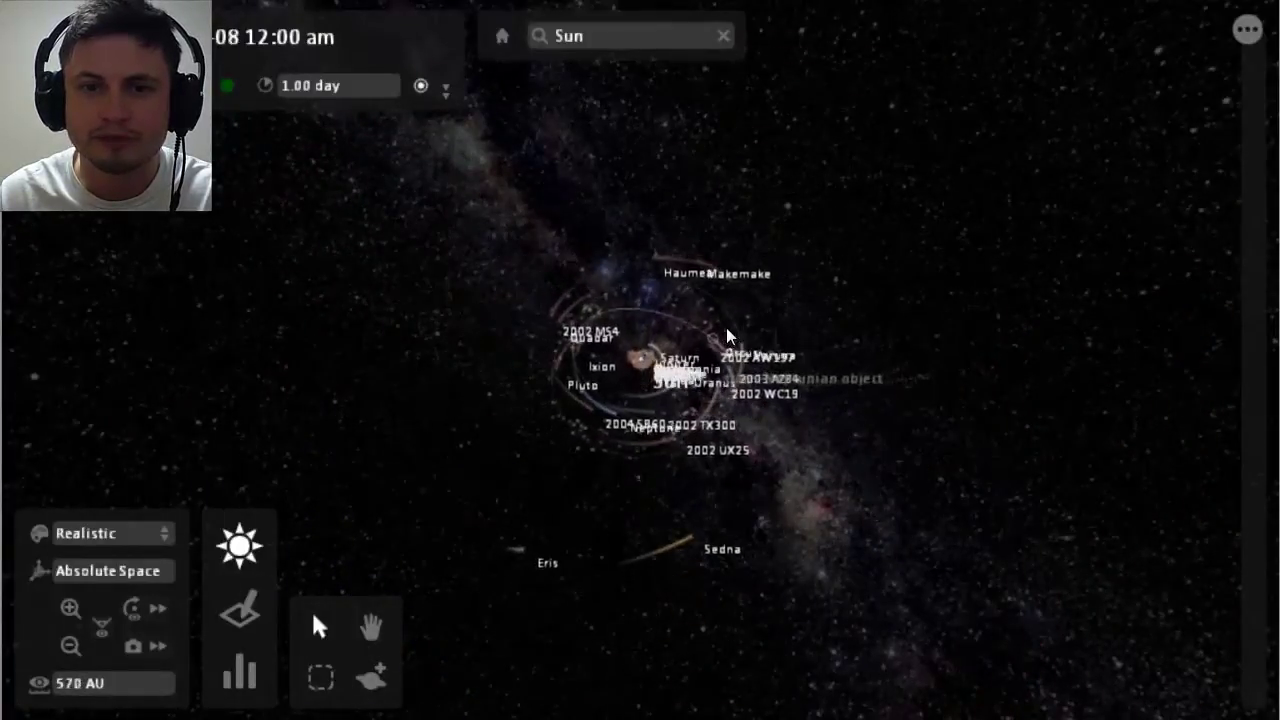
scroll(727, 335, up, 5)
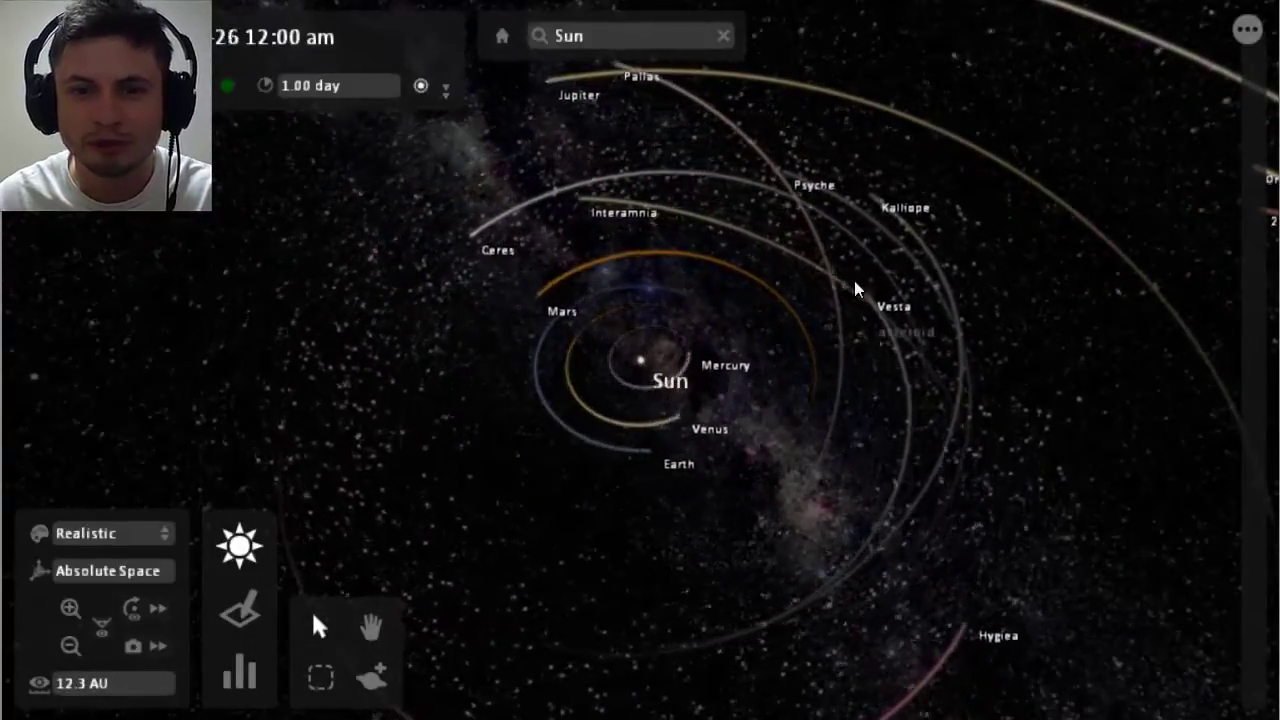
scroll(853, 285, down, 3)
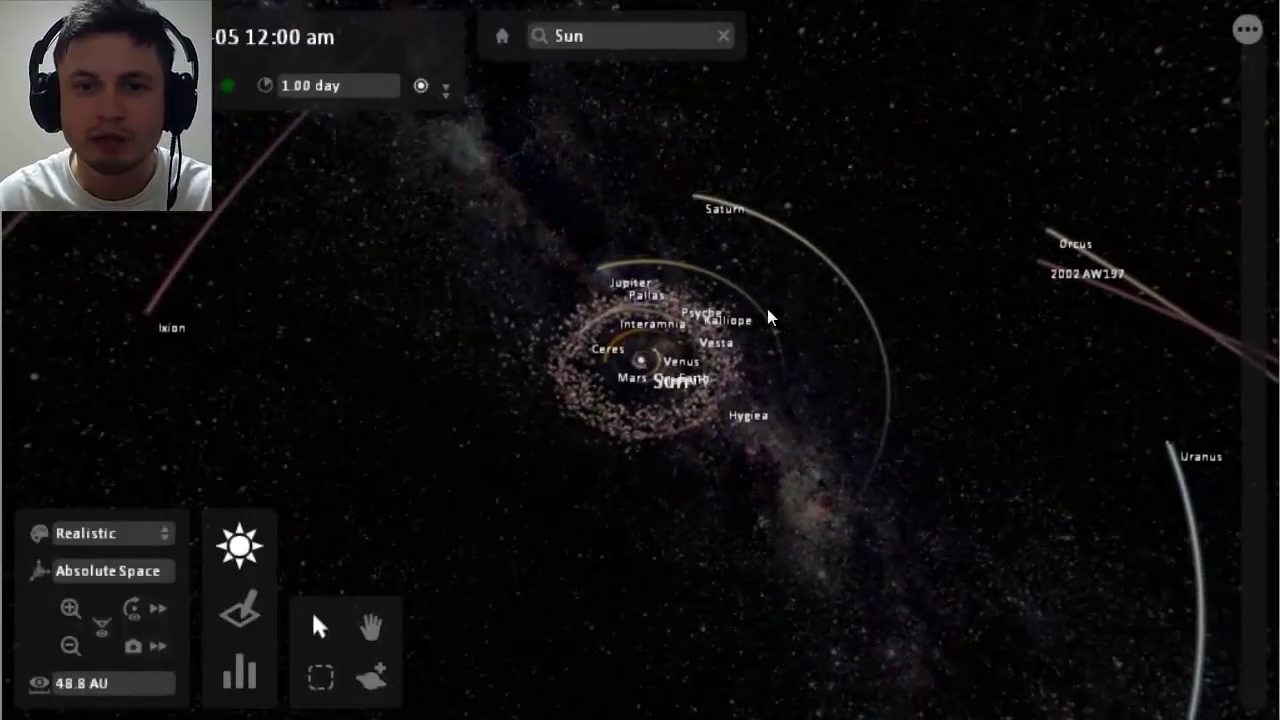
scroll(825, 304, down, 5)
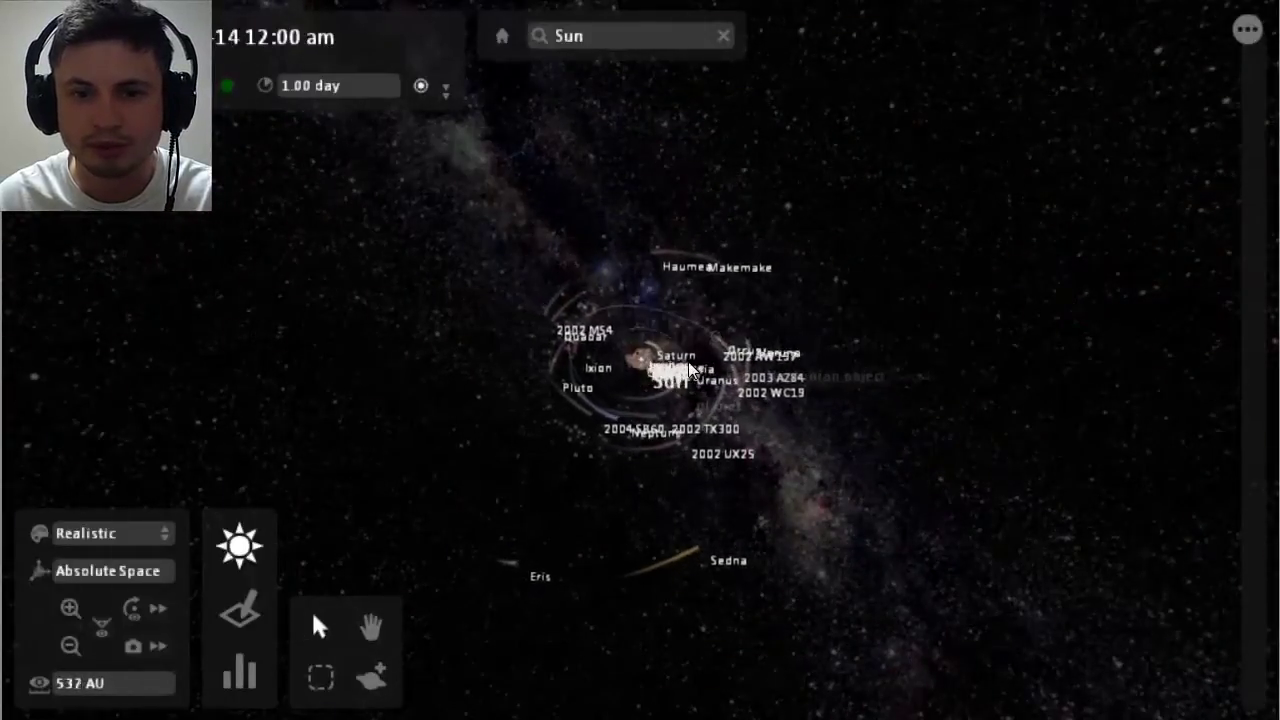
scroll(687, 363, up, 8)
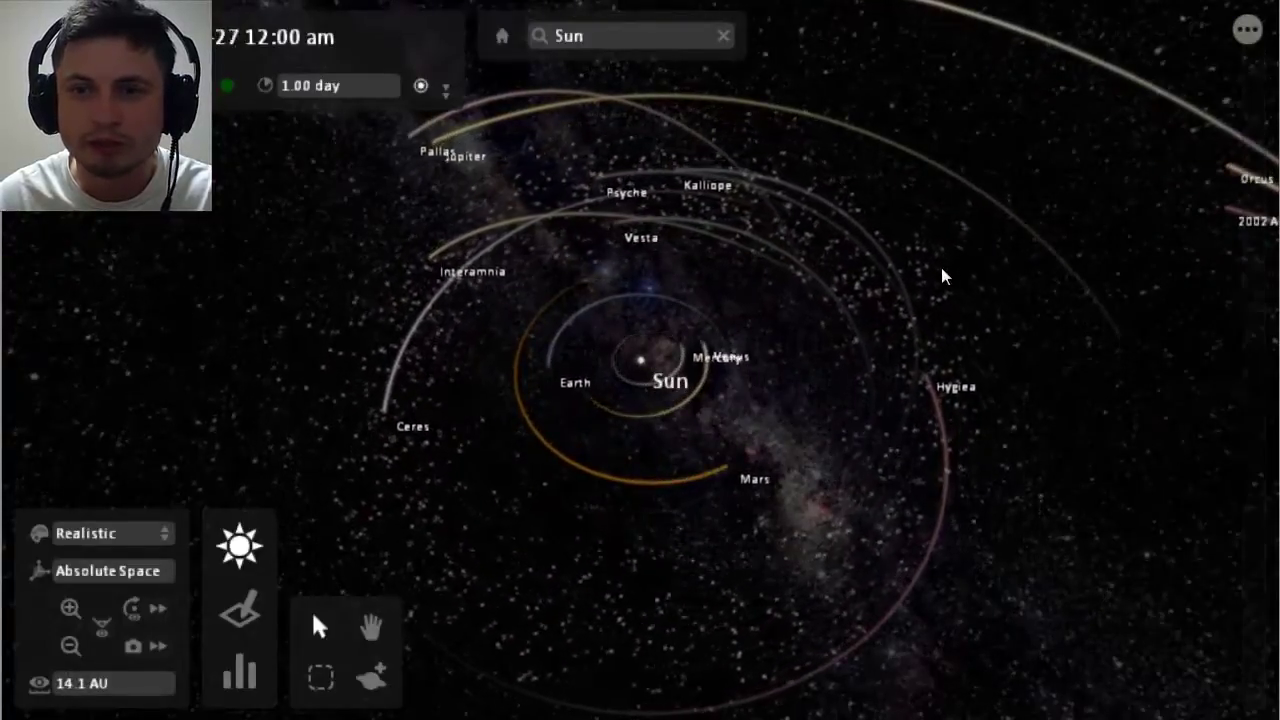
Step: Open the main menu and browse the preset simulation thumbnails down to Our Local Galaxies
click(1246, 29)
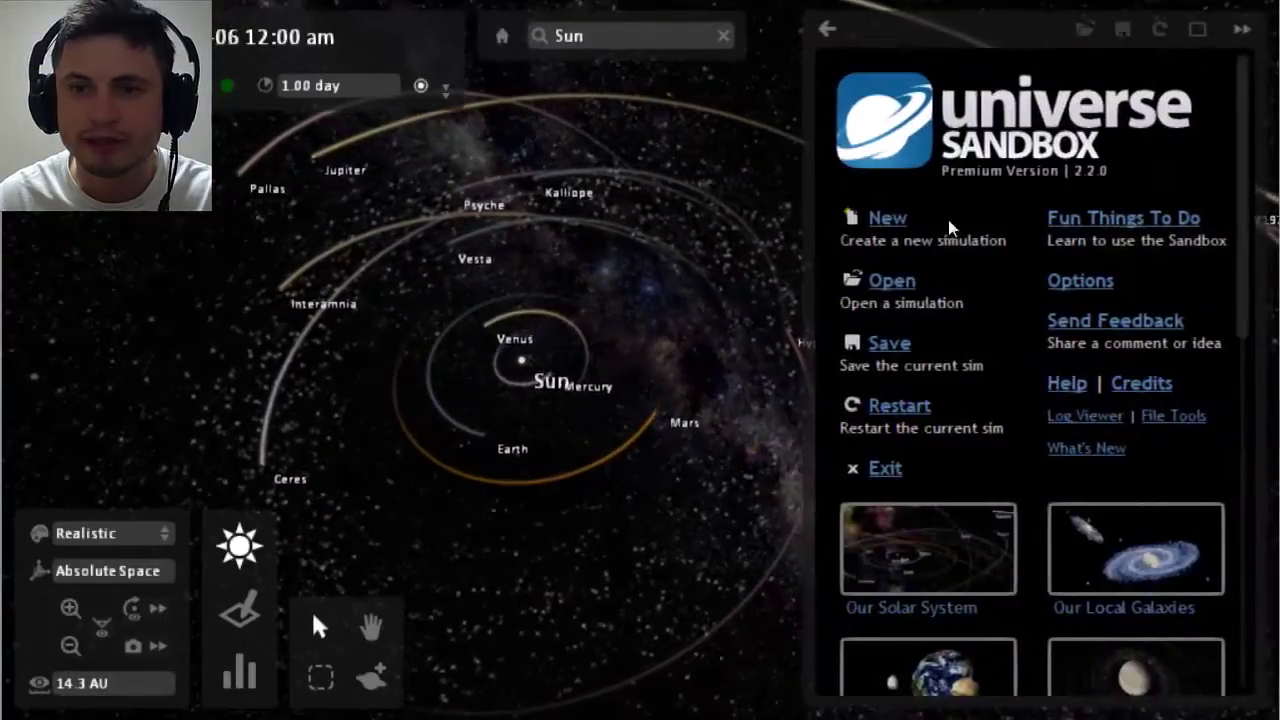
scroll(972, 318, down, 3)
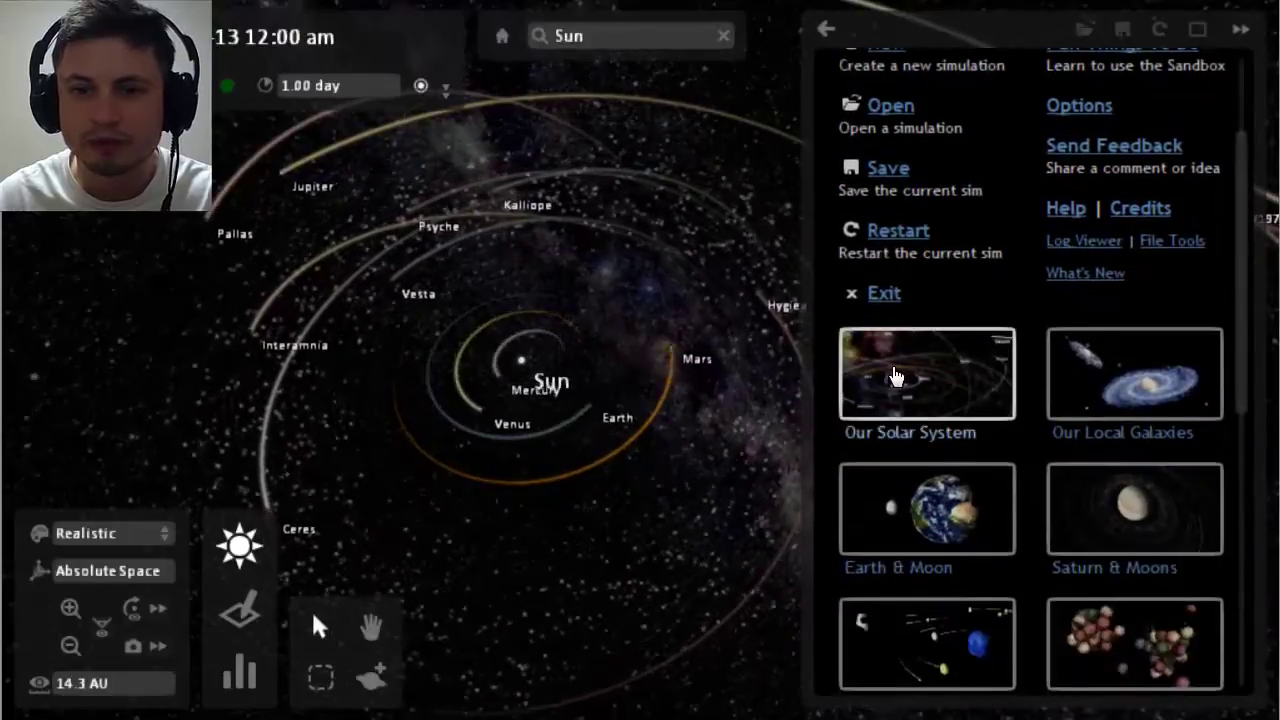
scroll(1143, 375, down, 3)
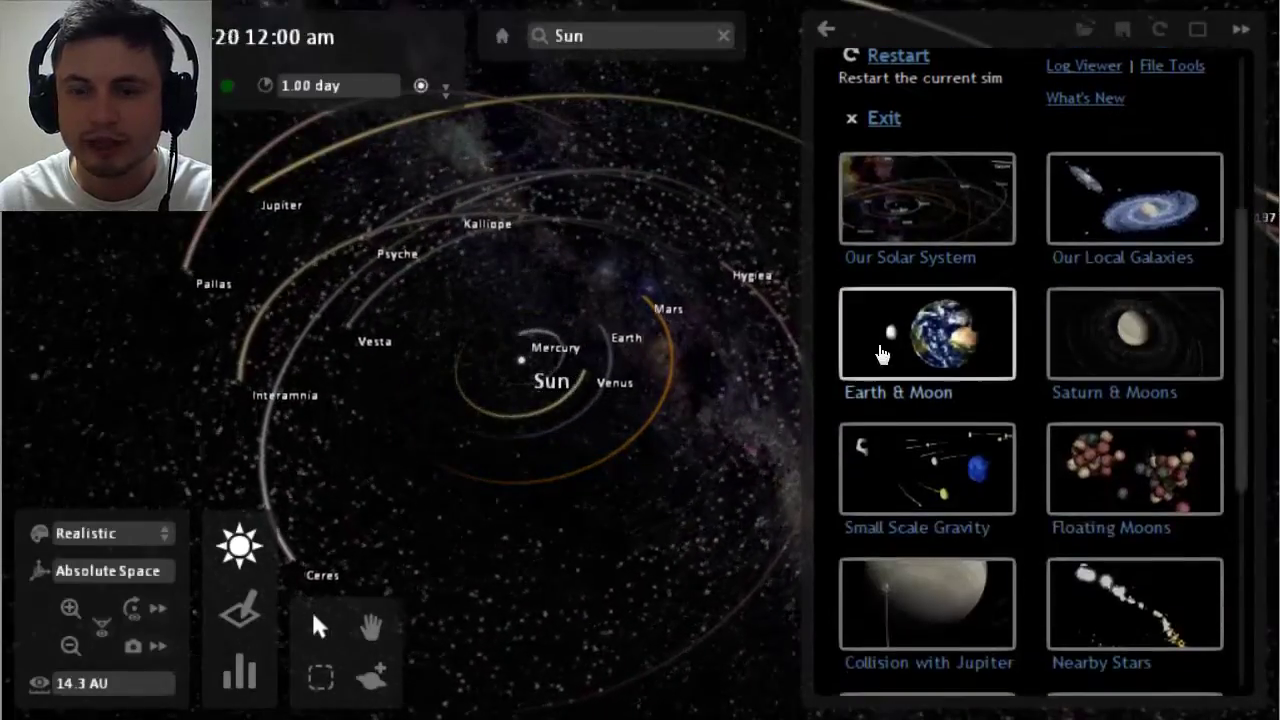
scroll(1160, 322, down, 3)
scroll(991, 357, down, 3)
scroll(886, 449, down, 2)
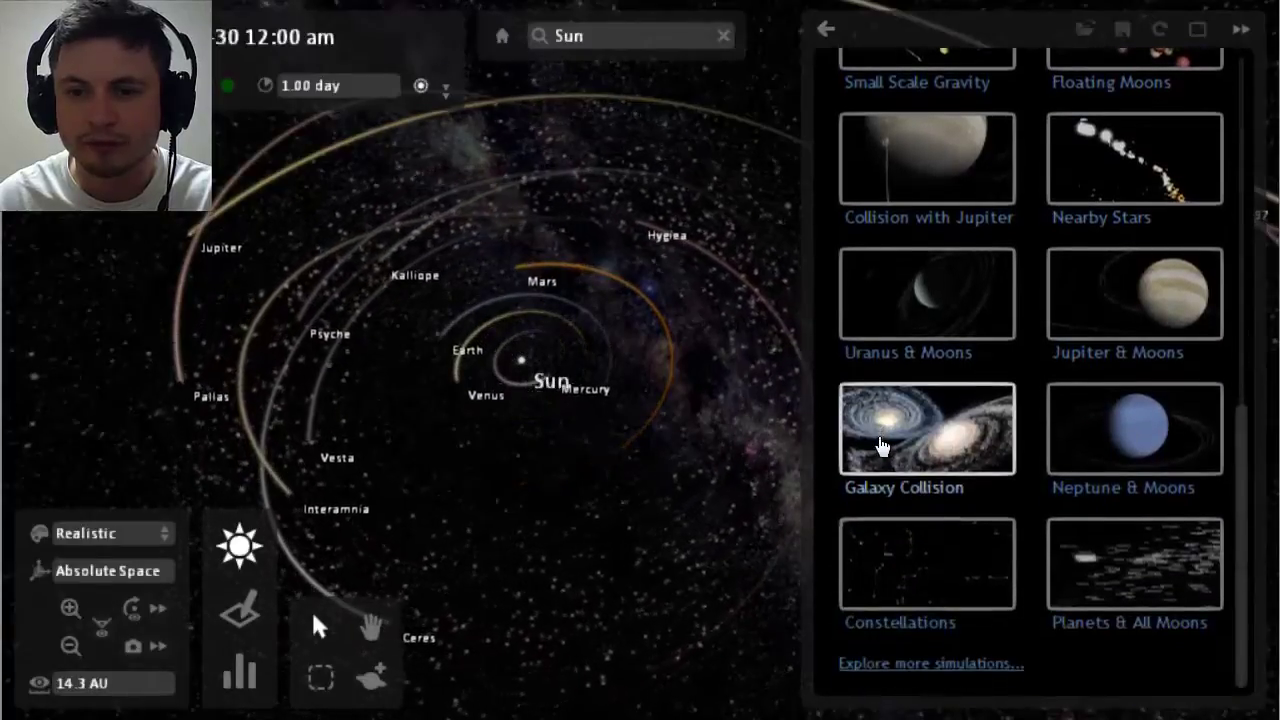
scroll(1137, 549, up, 10)
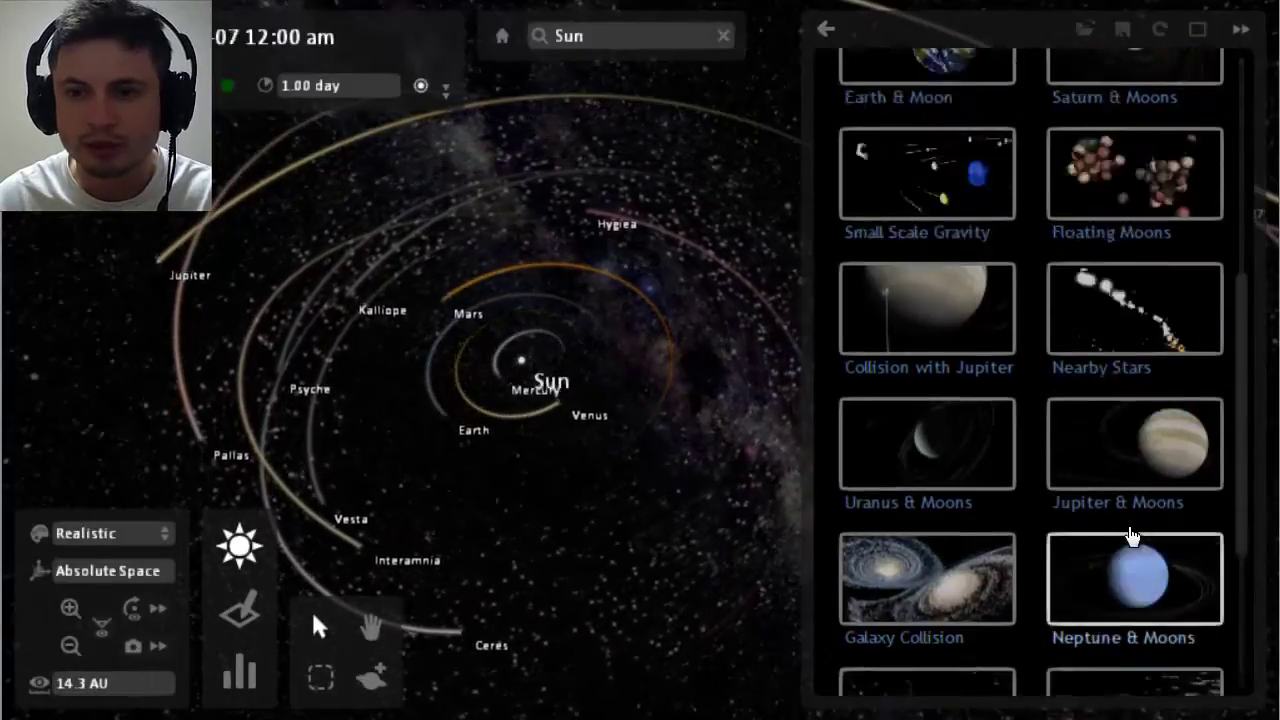
scroll(1124, 528, down, 3)
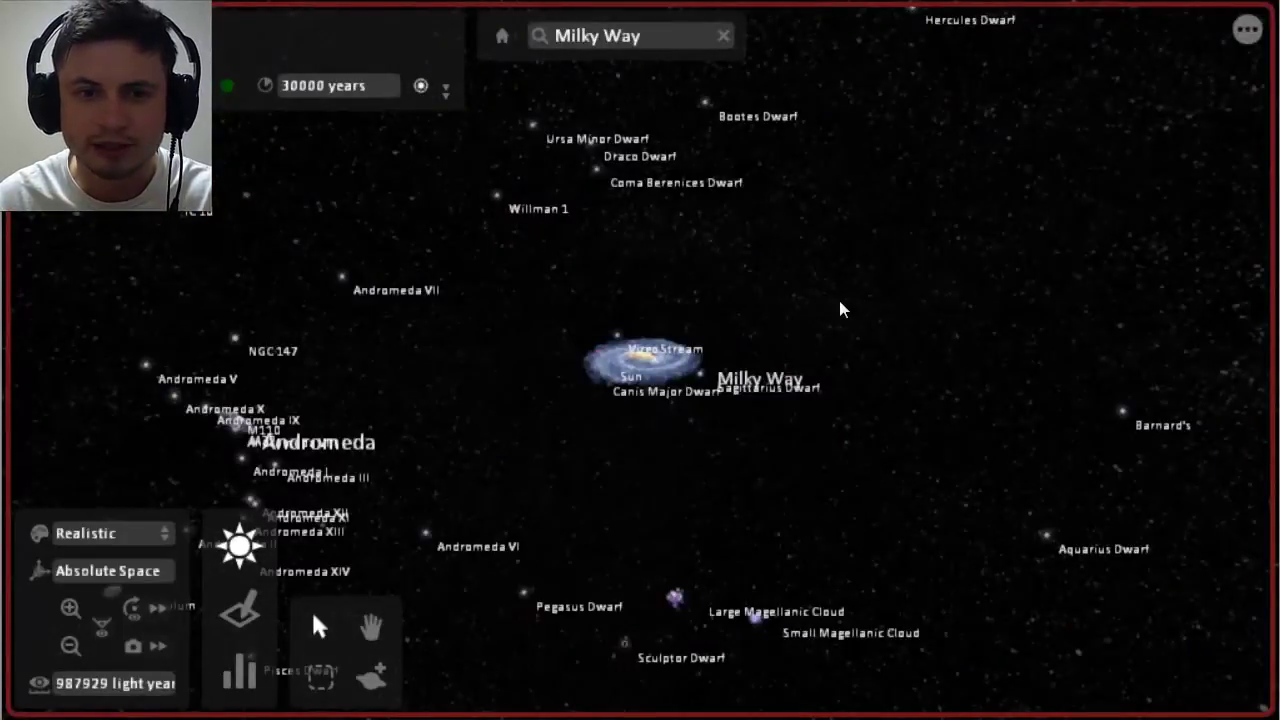
scroll(840, 300, down, 10)
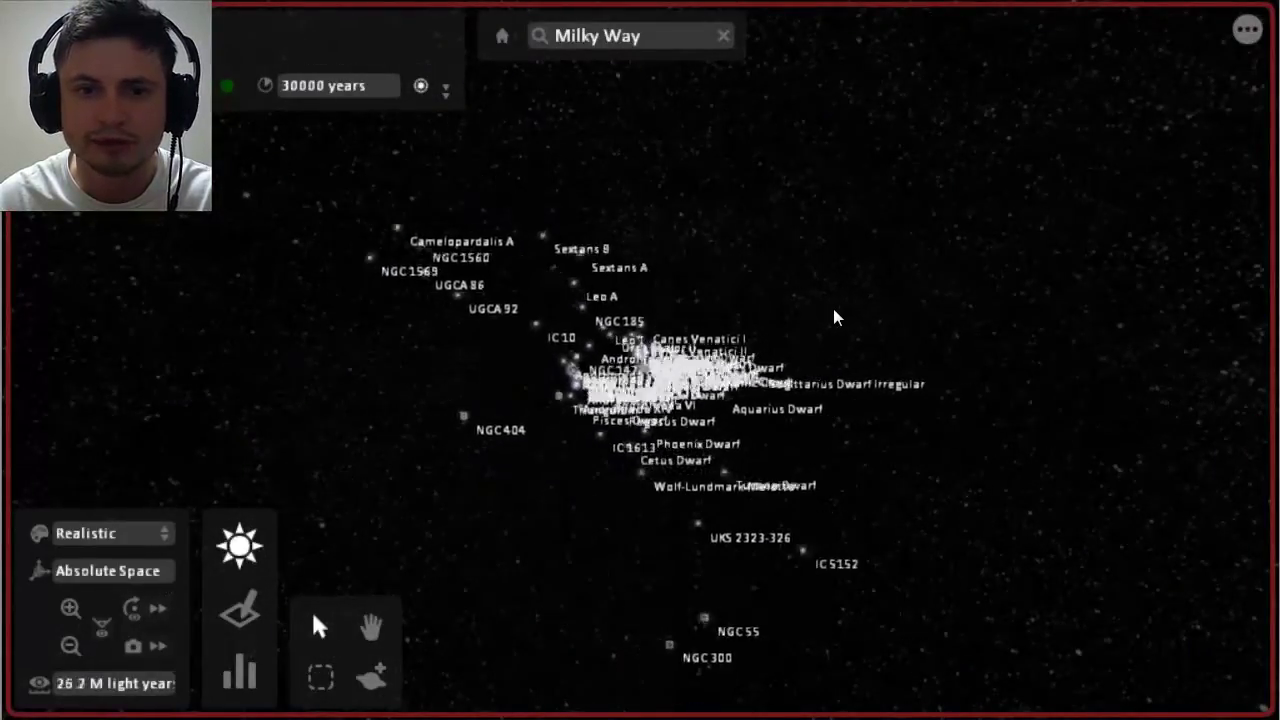
scroll(814, 337, up, 10)
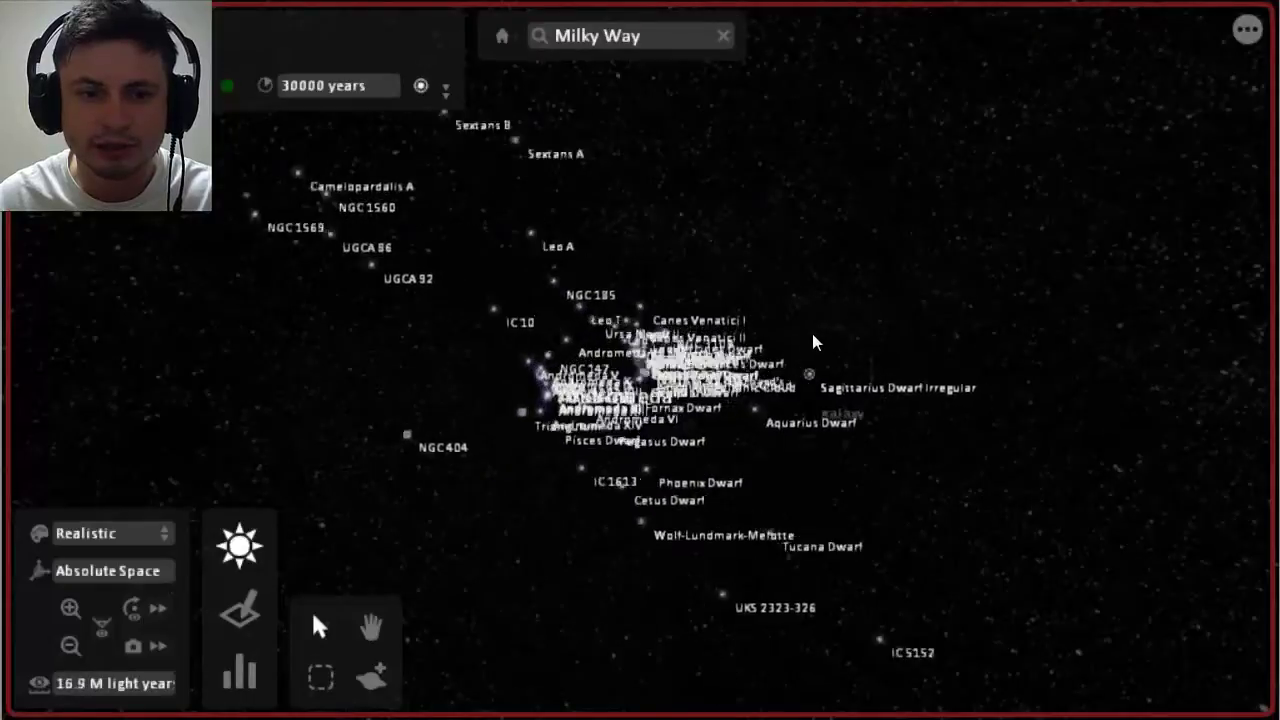
Step: Line up the galaxies in a chart by mass, then return to the galaxy view and zoom around
click(244, 680)
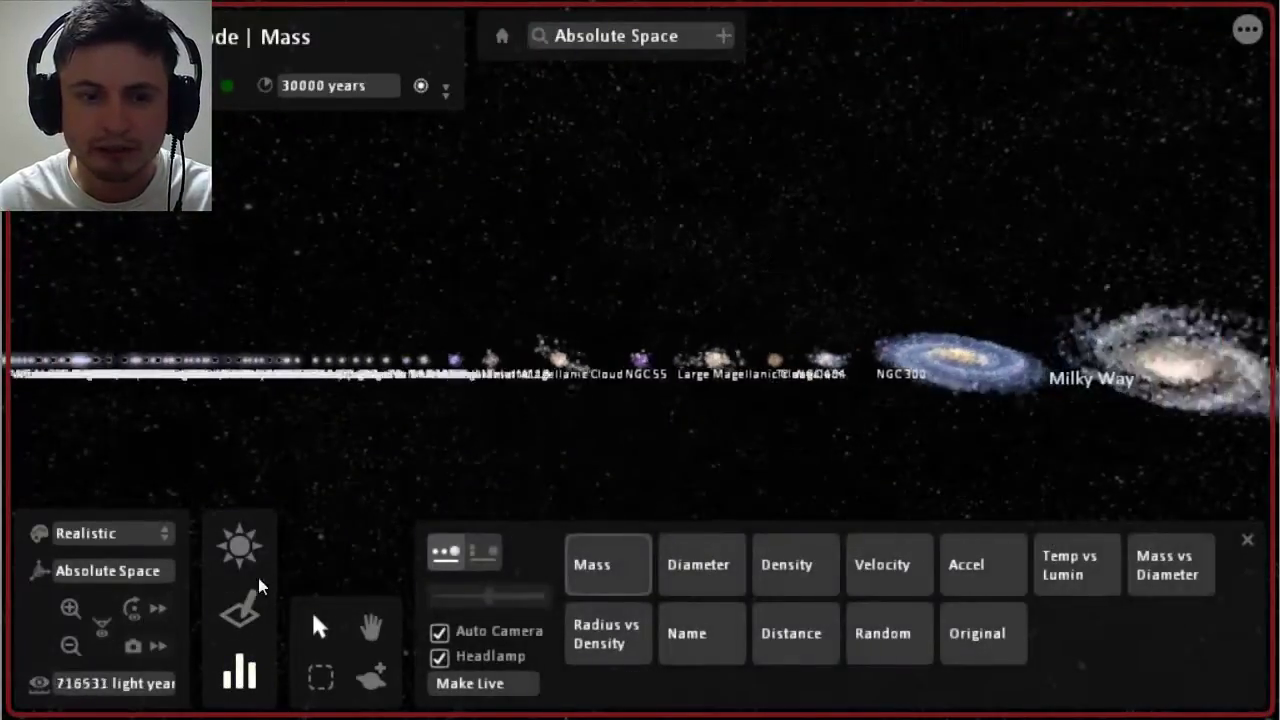
click(244, 595)
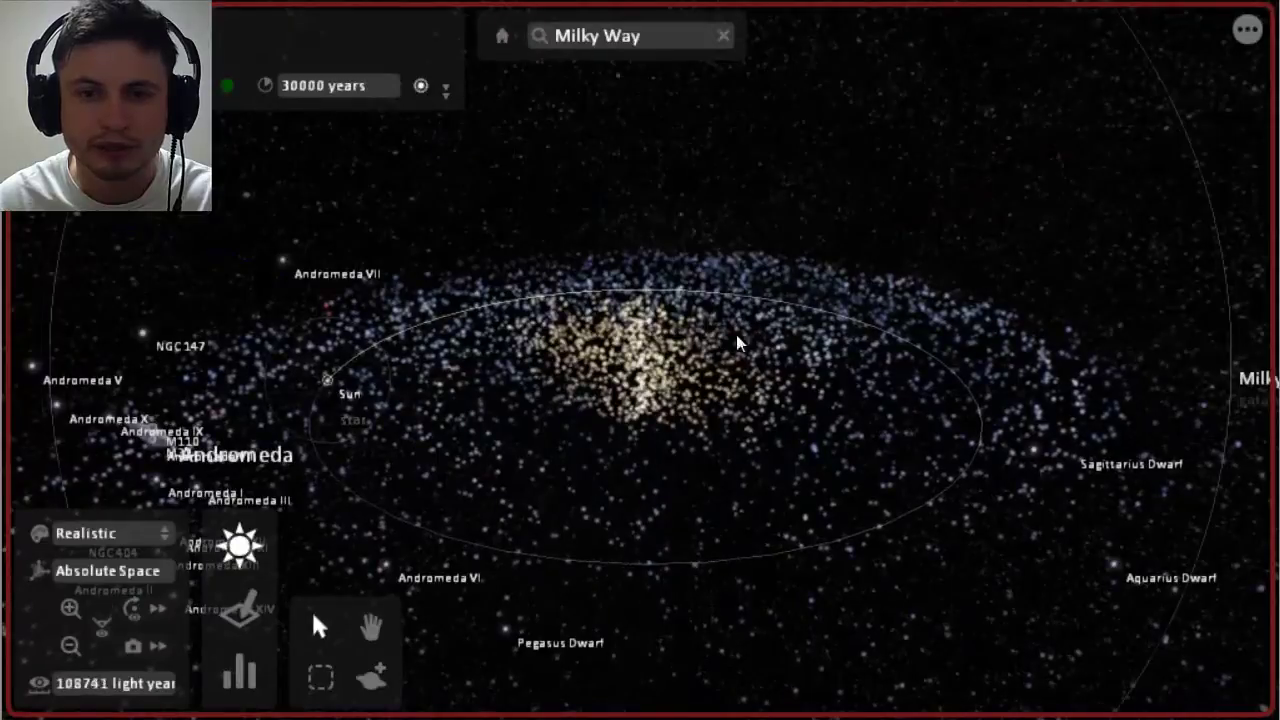
scroll(640, 358, down, 5)
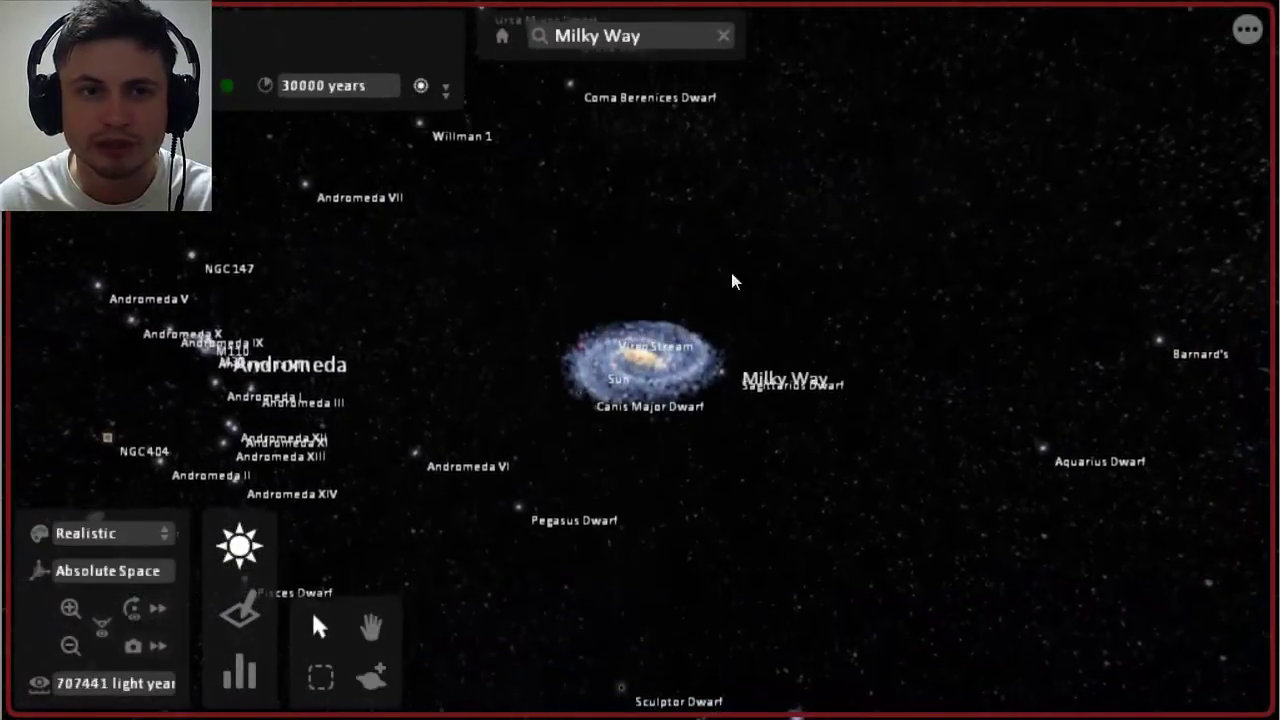
scroll(600, 300, down, 3)
scroll(622, 330, up, 5)
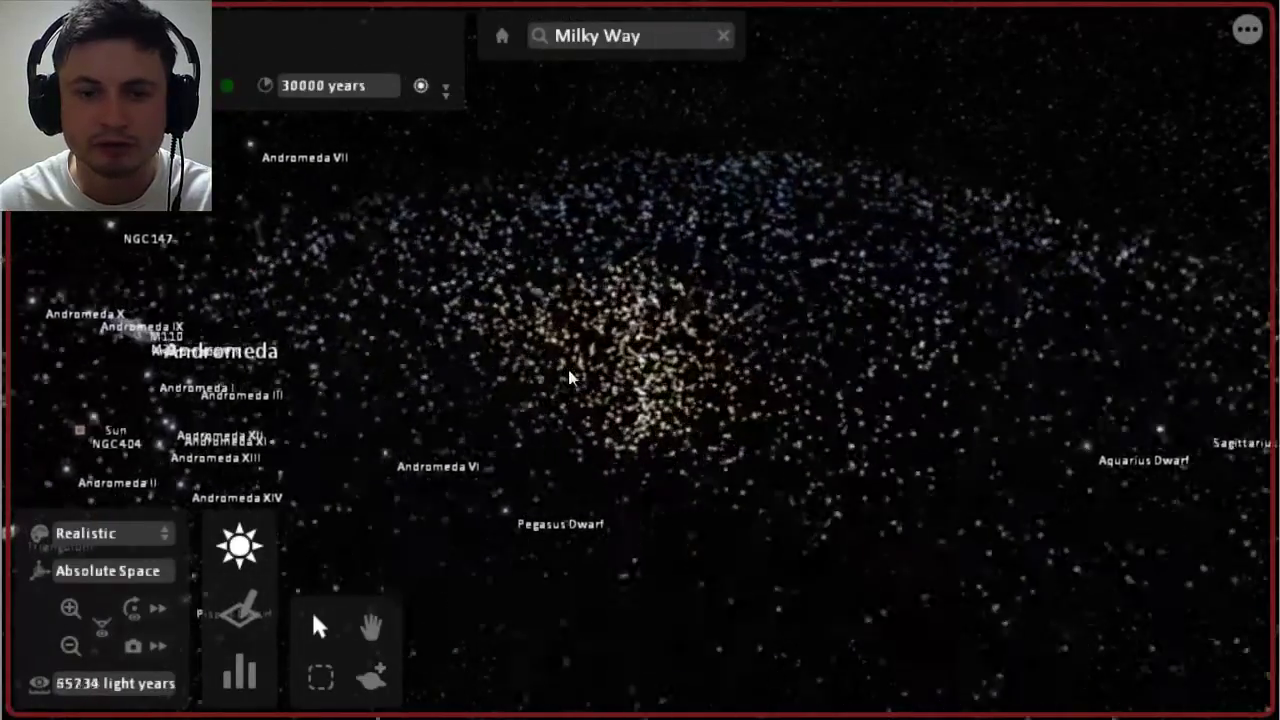
scroll(568, 377, down, 3)
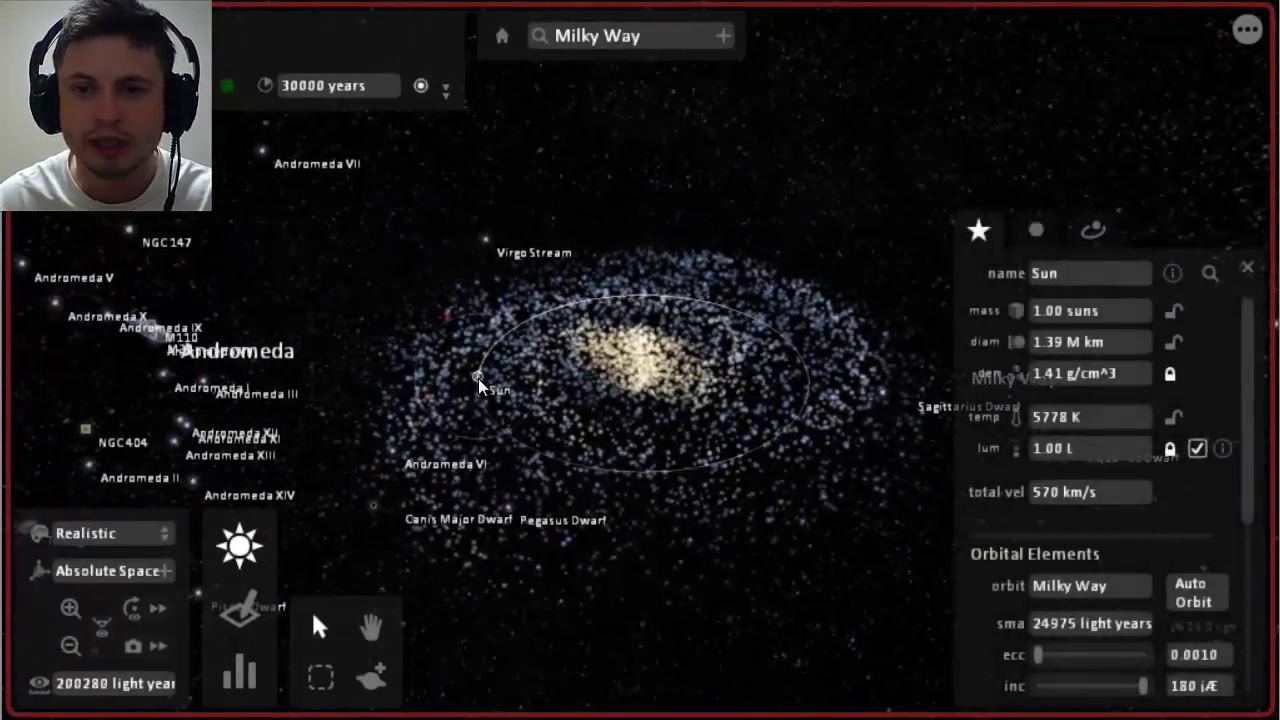
Step: Load the Our Solar System simulation from the main menu
click(1248, 32)
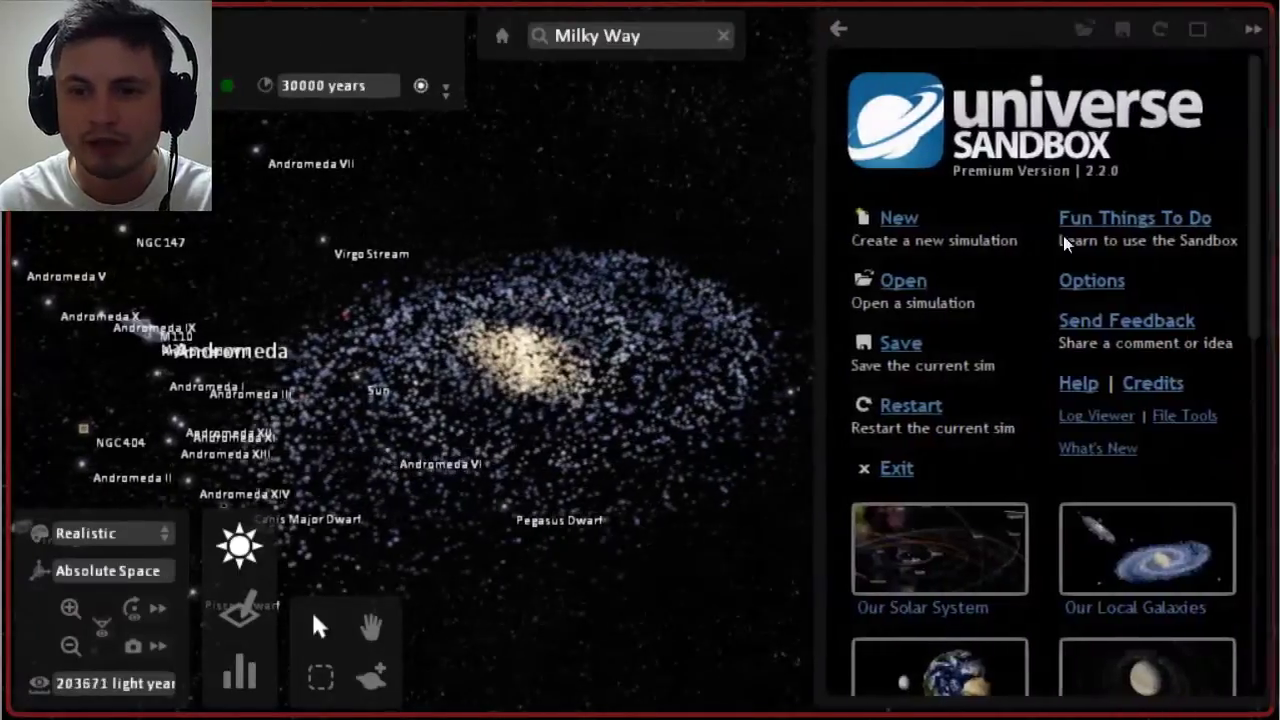
scroll(994, 365, down, 3)
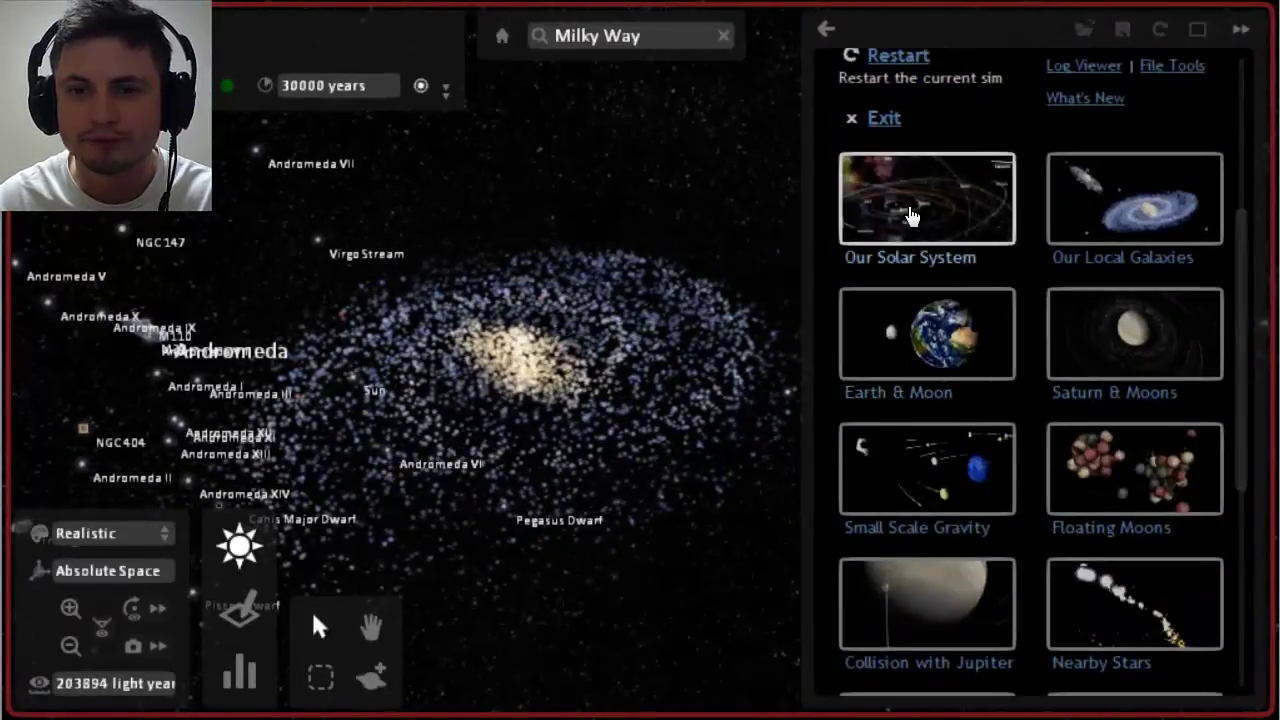
click(909, 206)
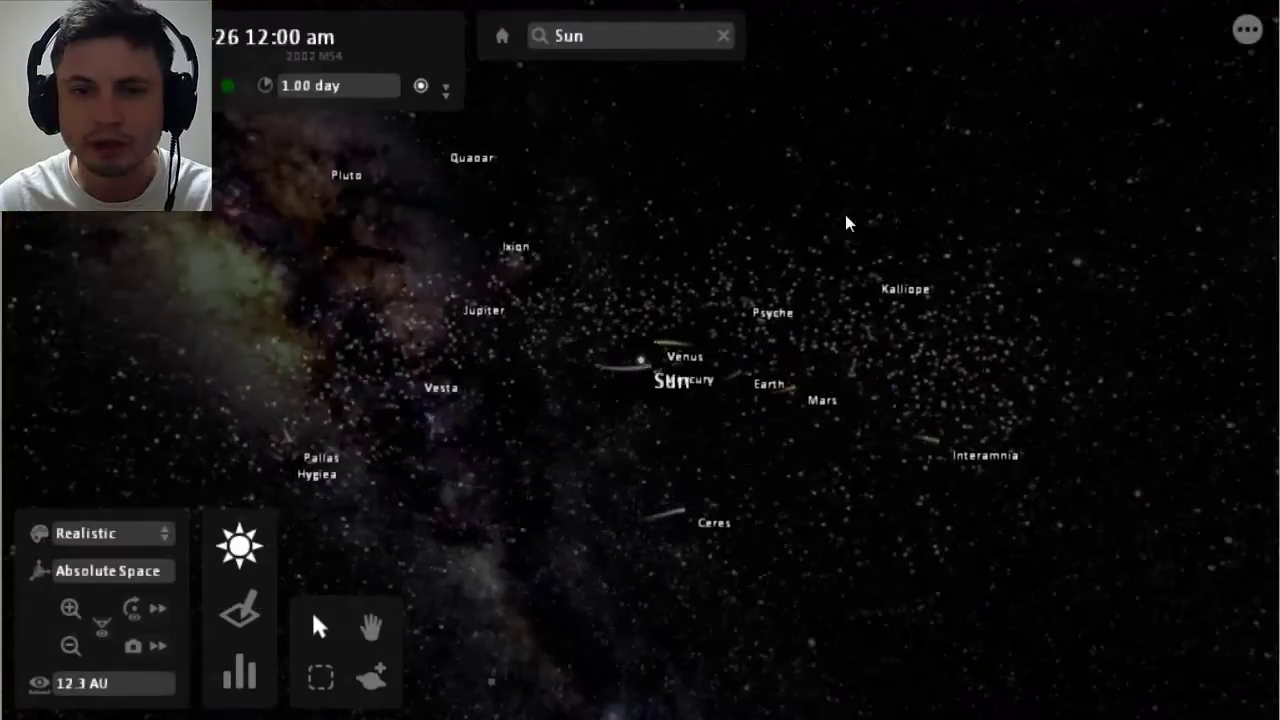
Step: Tilt the camera top-down over the inner planets' orbits and zoom in to about 9 AU
scroll(706, 170, down, 10)
scroll(659, 348, down, 4)
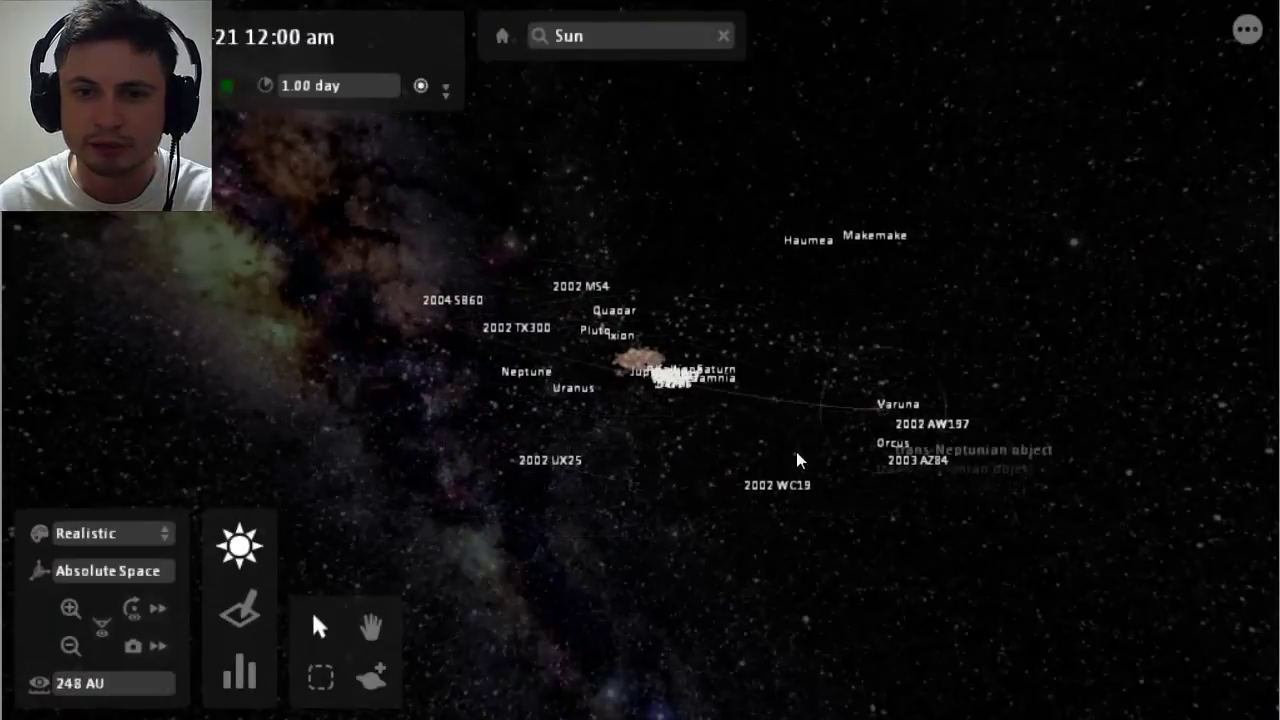
scroll(825, 370, up, 8)
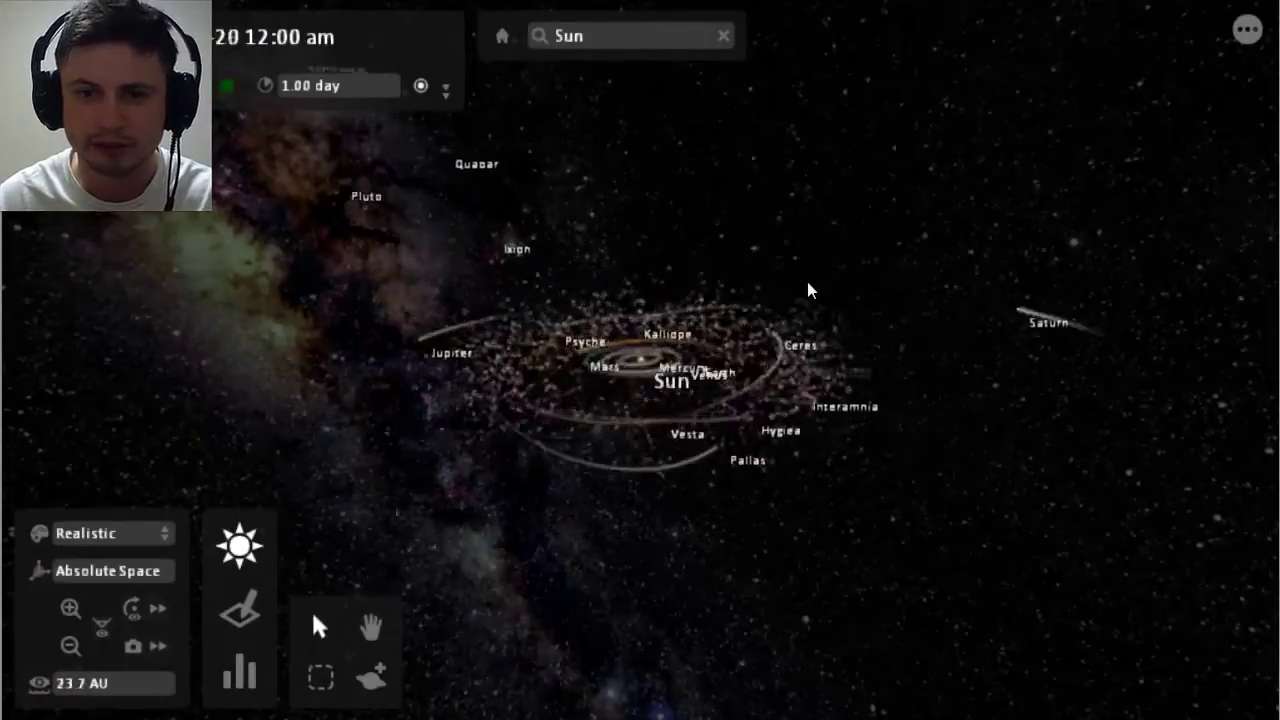
scroll(851, 320, up, 5)
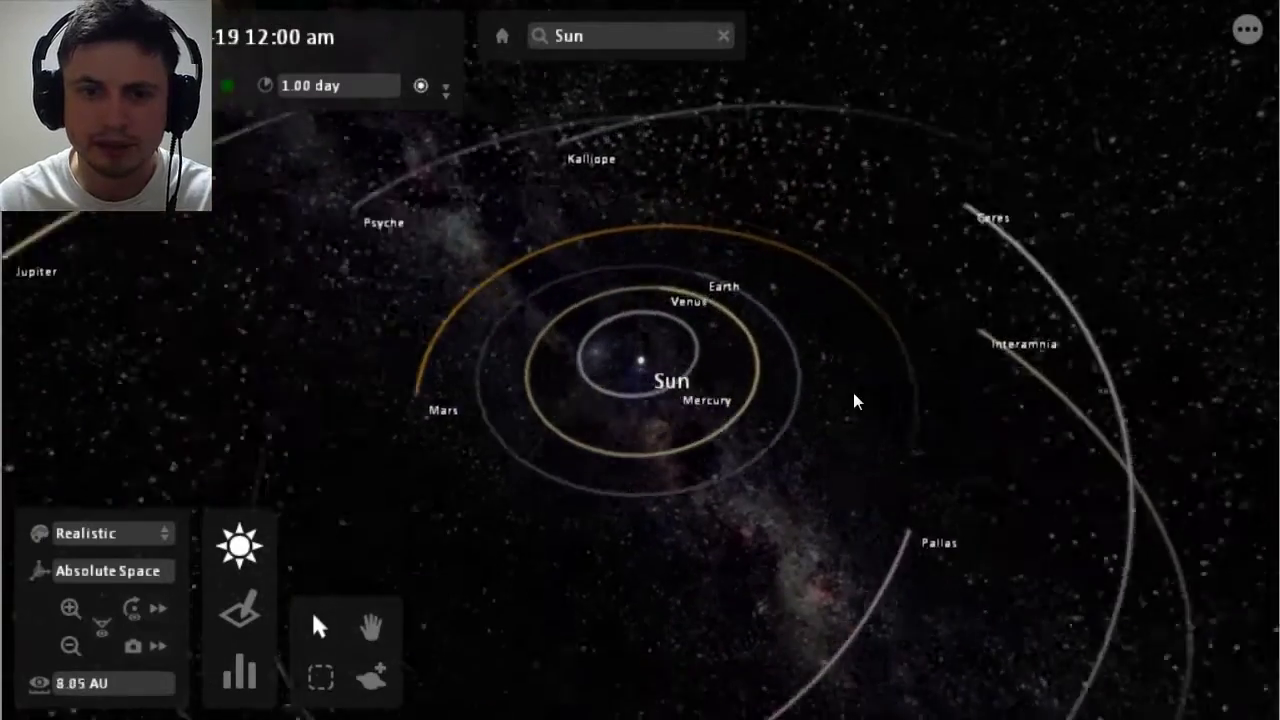
drag(852, 392, 837, 234)
scroll(838, 240, down, 4)
scroll(835, 240, down, 3)
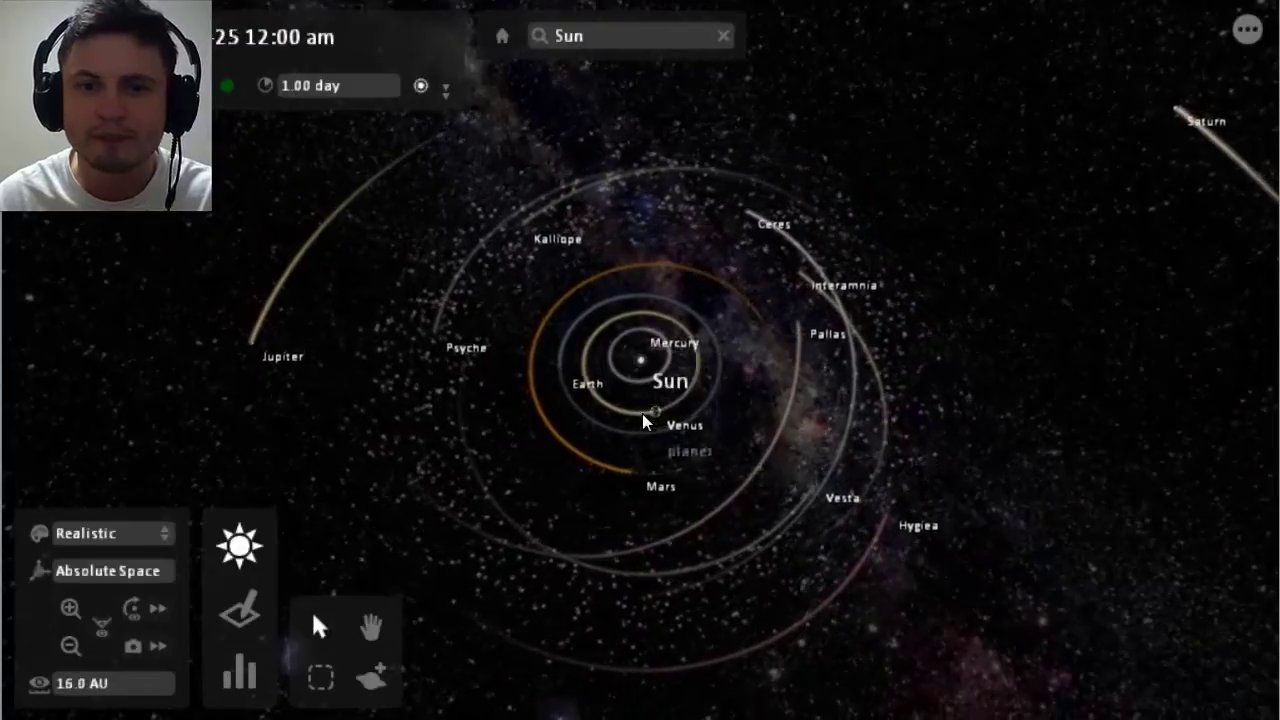
scroll(640, 413, up, 1)
drag(634, 418, 634, 220)
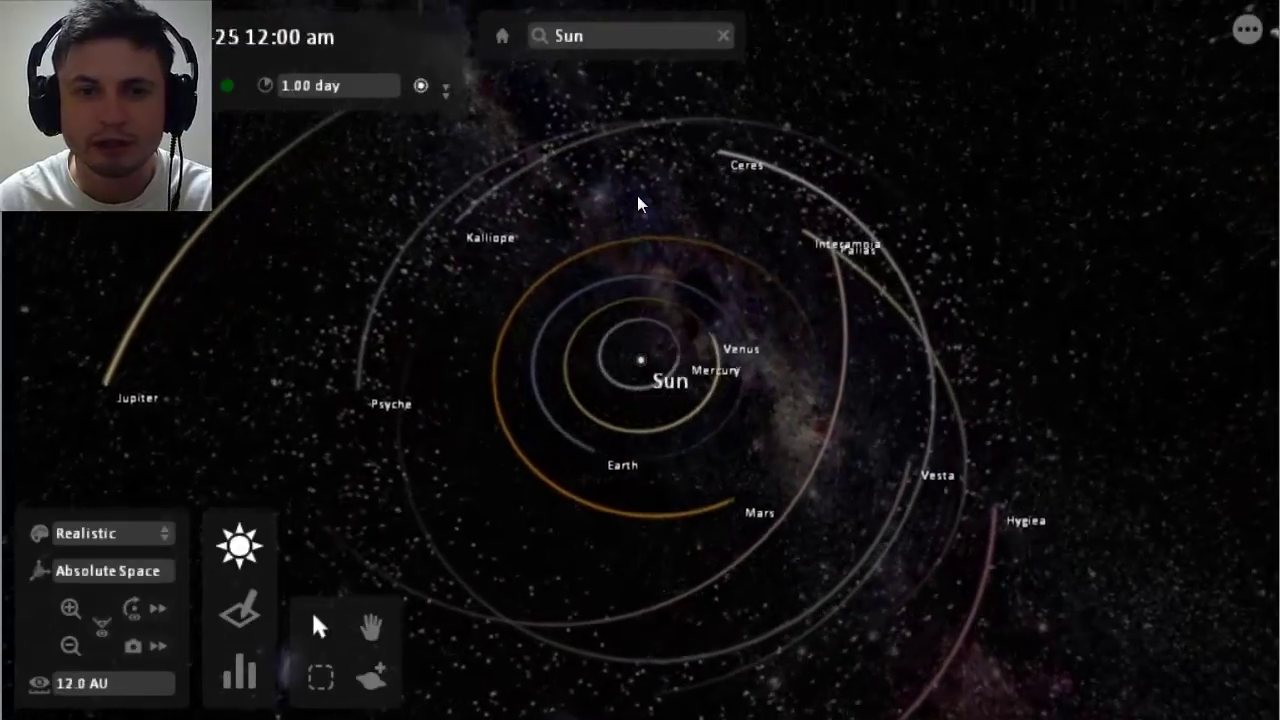
scroll(651, 391, up, 2)
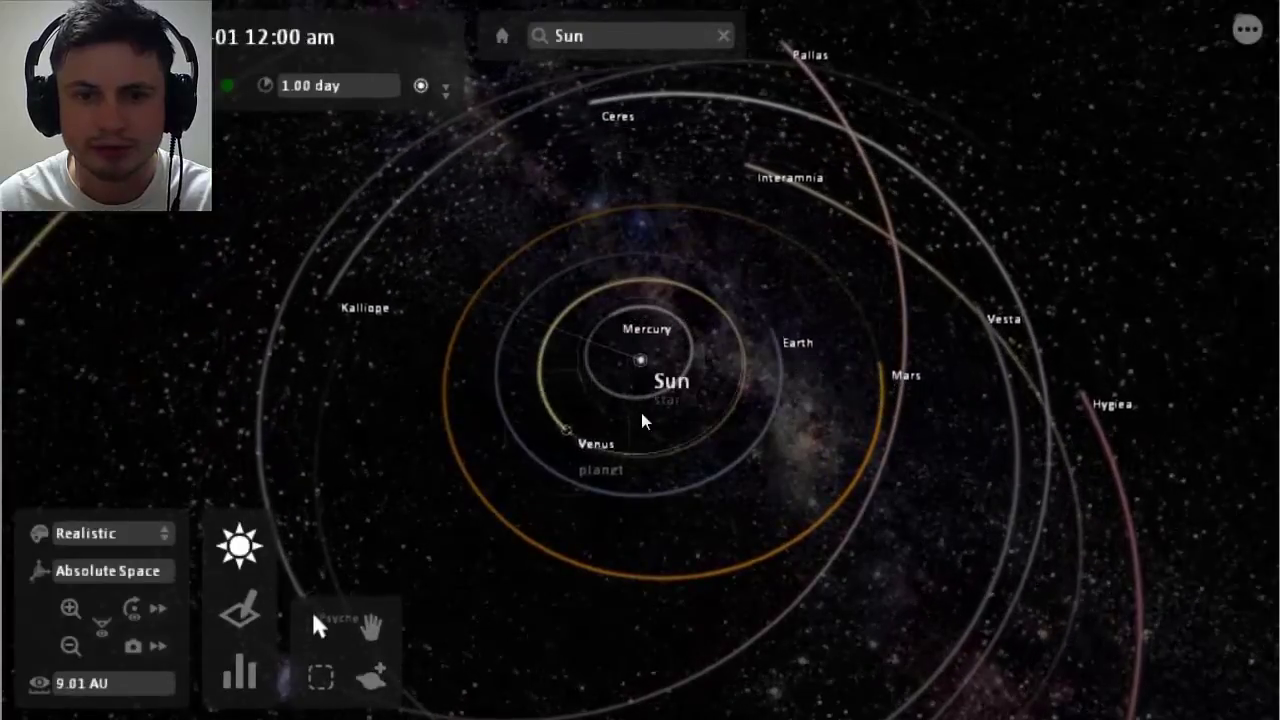
Step: Push Earth's orbital periapsis angle to its maximum, then select the Sun to view its properties
click(698, 273)
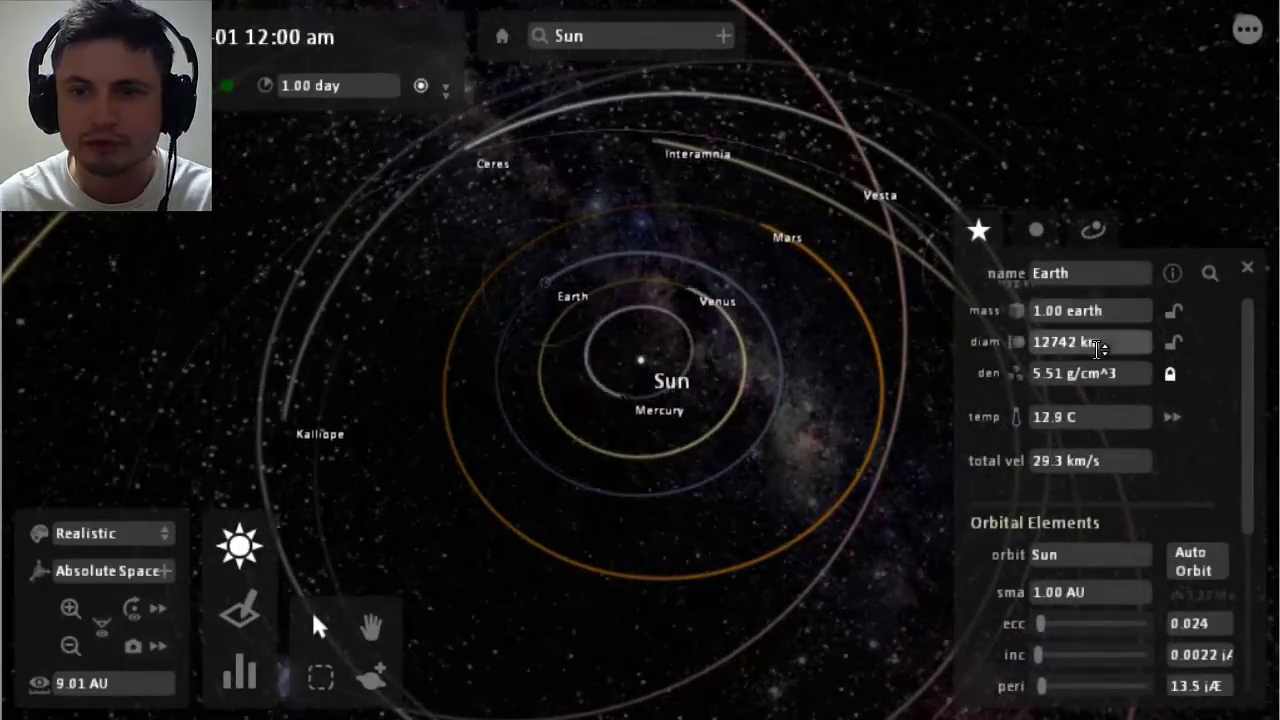
scroll(1105, 380, down, 4)
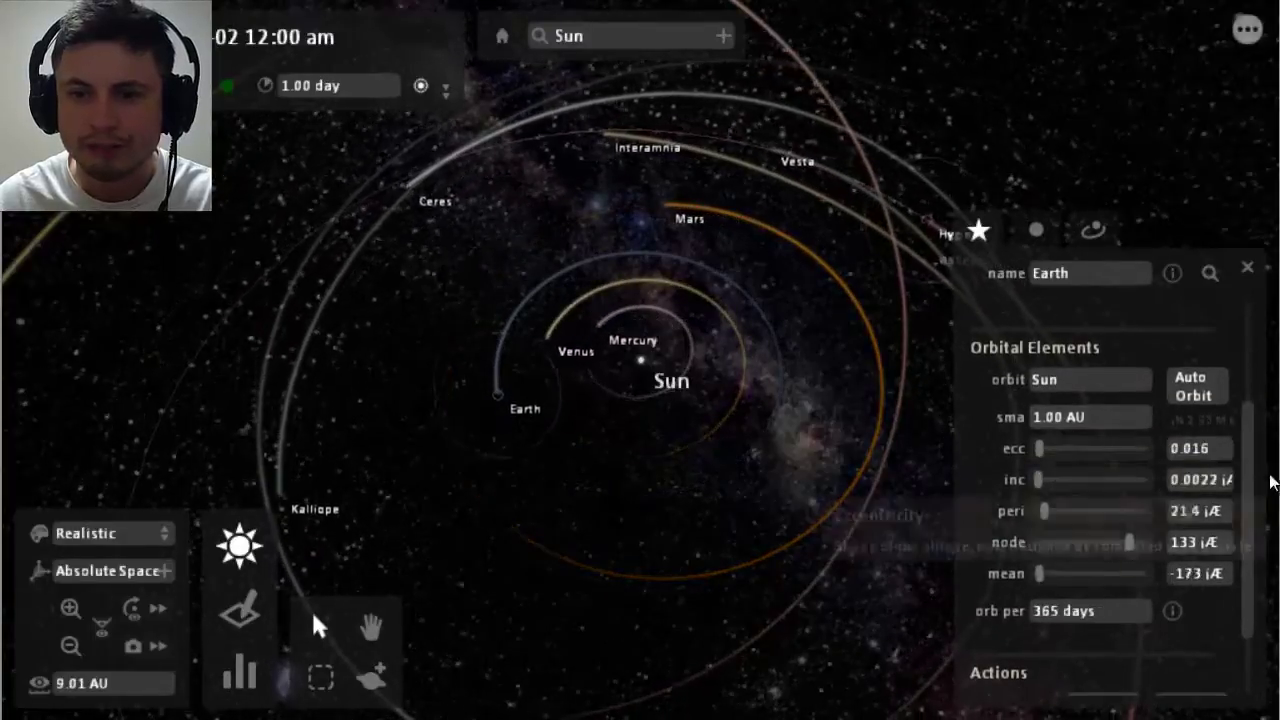
drag(1045, 511, 1131, 511)
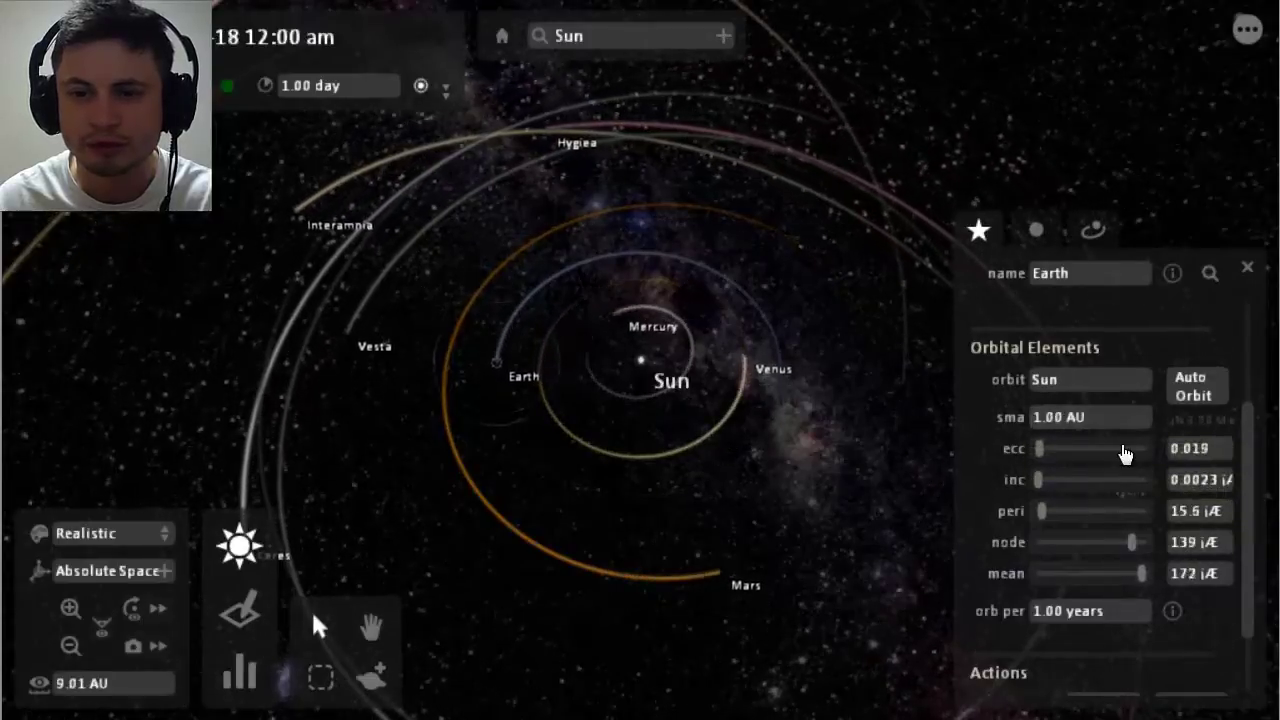
scroll(1122, 462, down, 2)
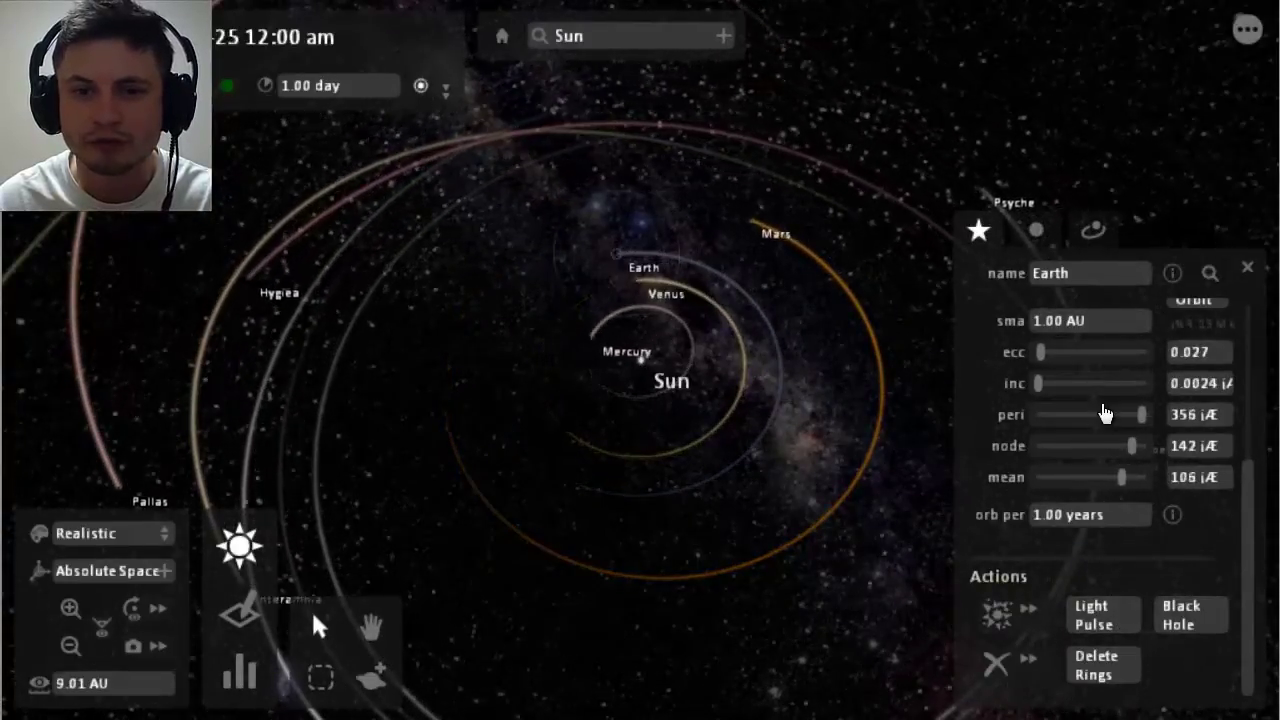
click(639, 366)
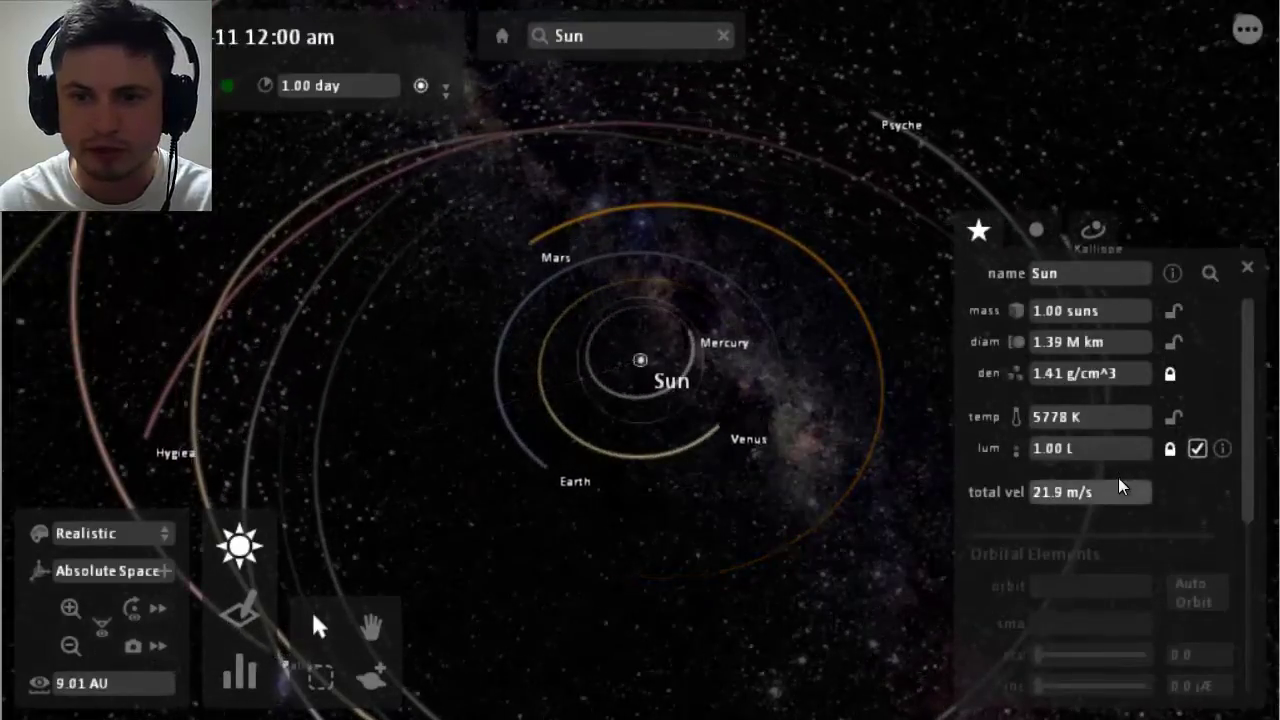
Step: Nudge the Sun's mass up to 1.51 suns and zoom to watch the orbits respond
click(1087, 313)
click(1131, 292)
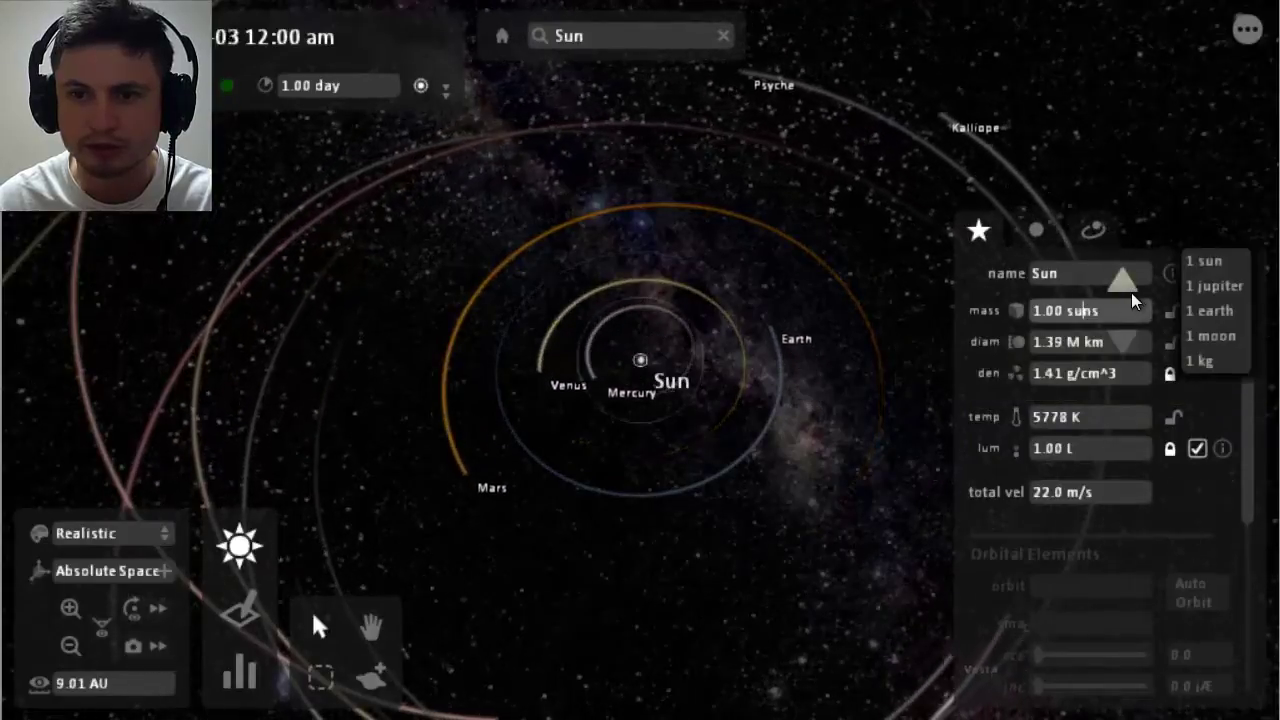
drag(1131, 292, 1118, 280)
click(759, 362)
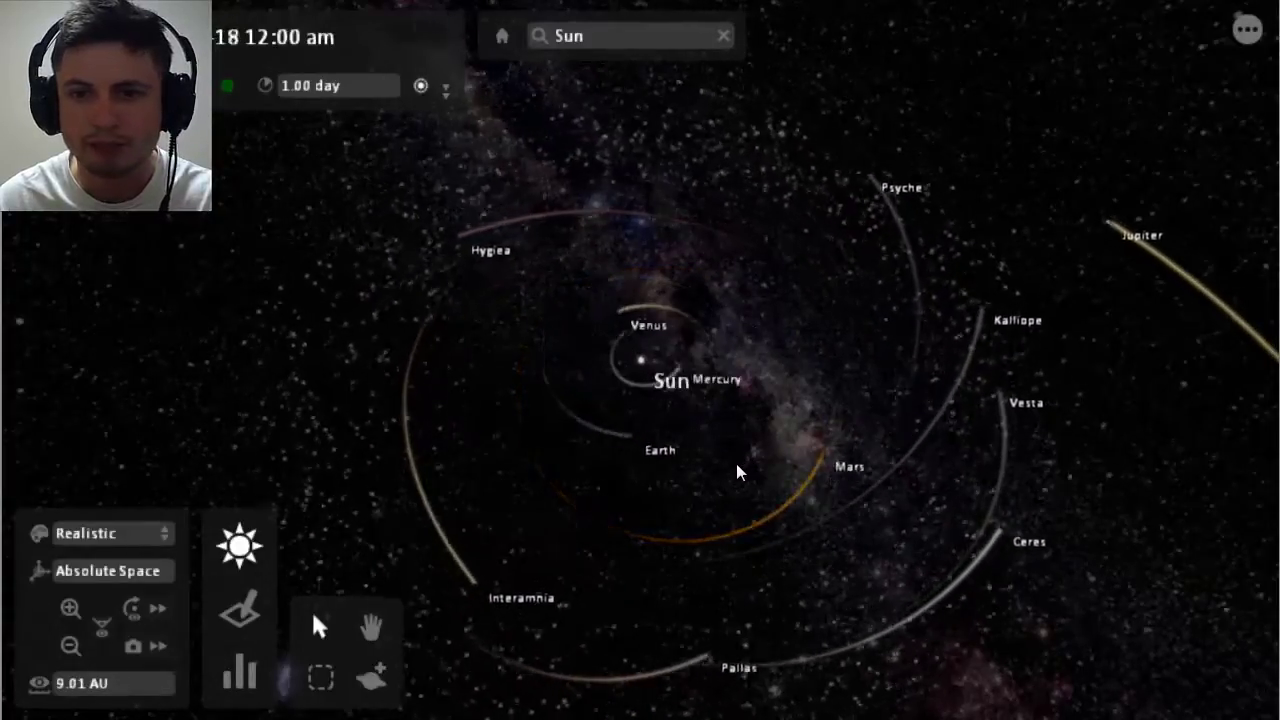
scroll(955, 362, down, 5)
scroll(908, 398, down, 5)
scroll(752, 408, up, 10)
scroll(690, 395, down, 2)
Step: Reopen the Sun's properties, enter a mass of 2 suns and close the panel
click(641, 361)
scroll(762, 405, down, 3)
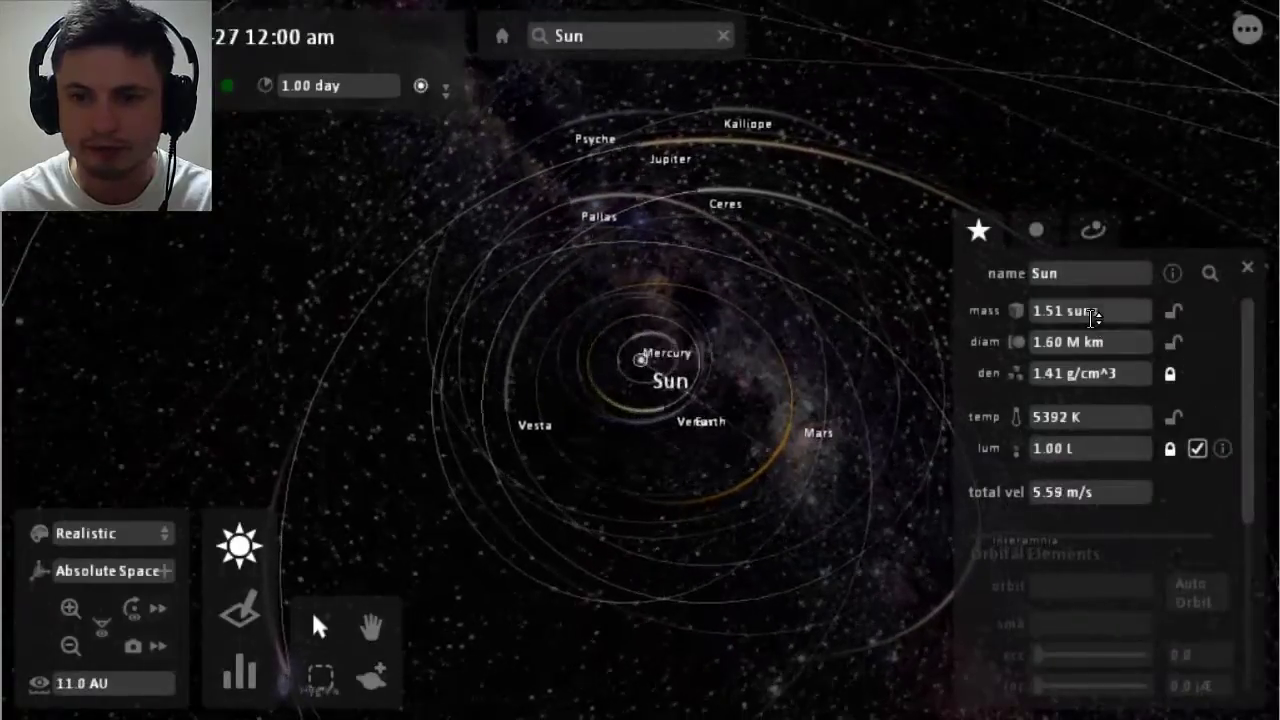
click(1097, 311)
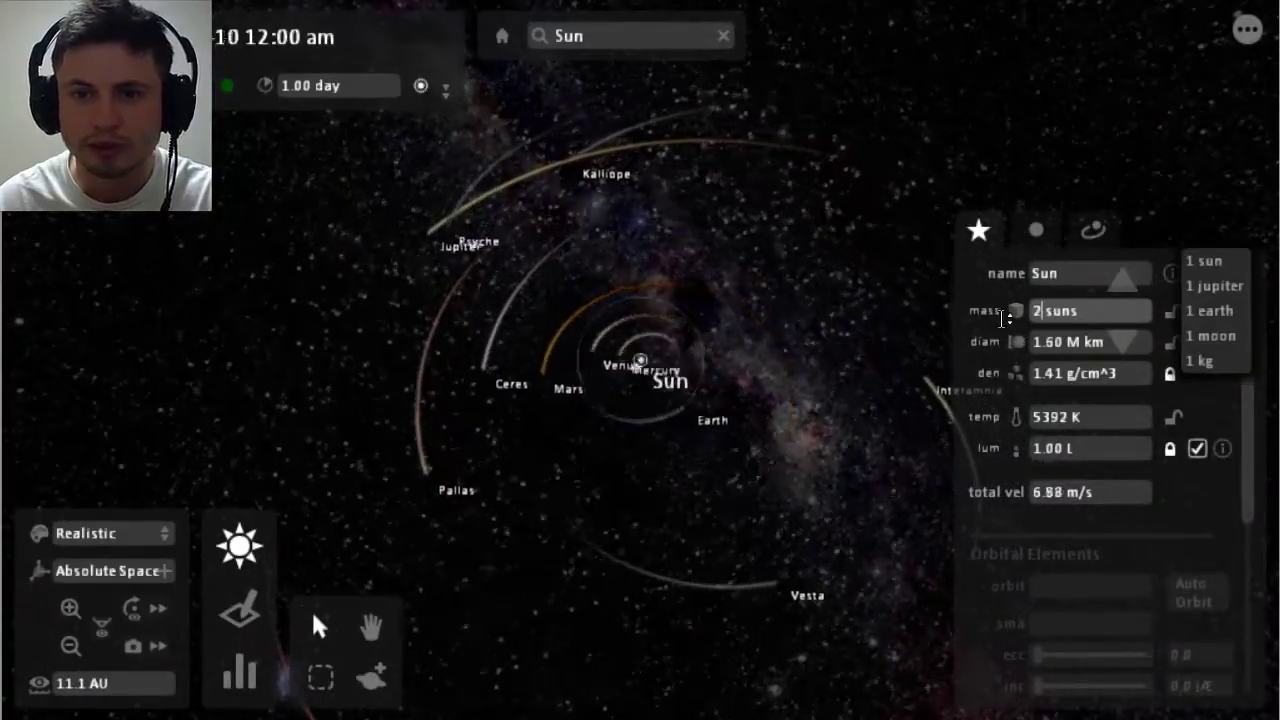
key(Return)
click(845, 314)
scroll(660, 404, up, 2)
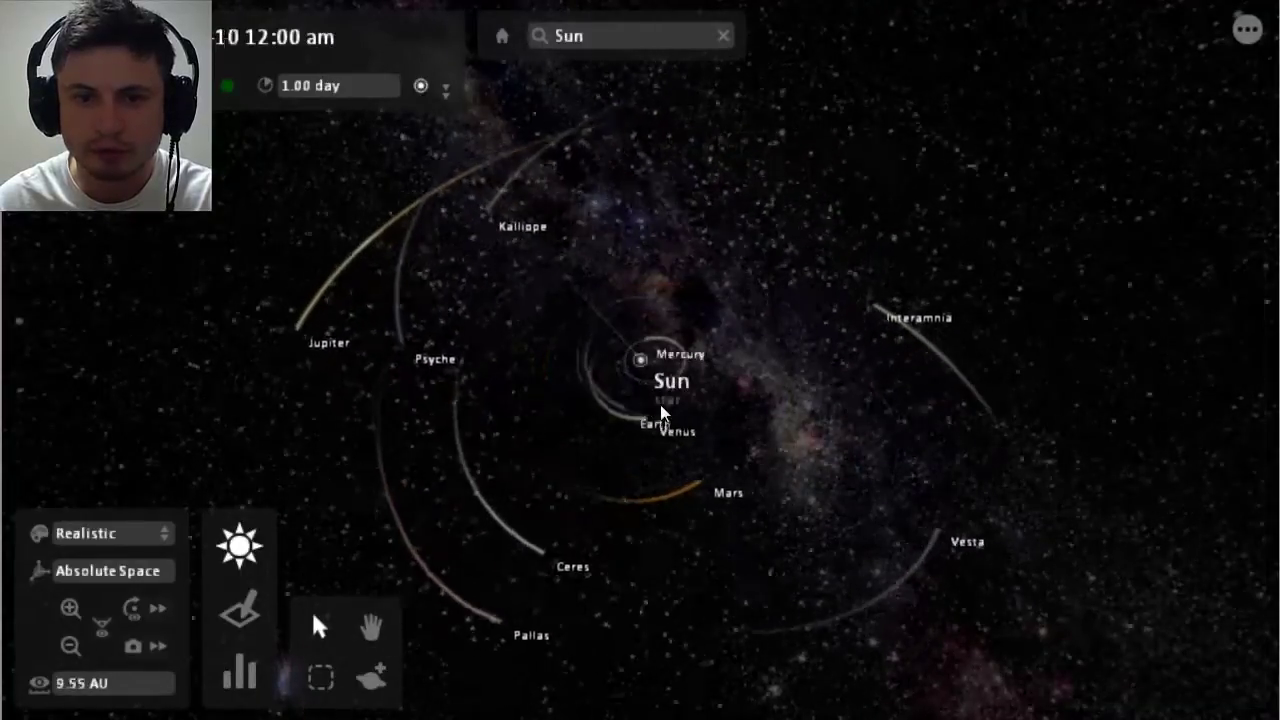
Step: Set the simulation time step to 10 hours
scroll(660, 404, up, 3)
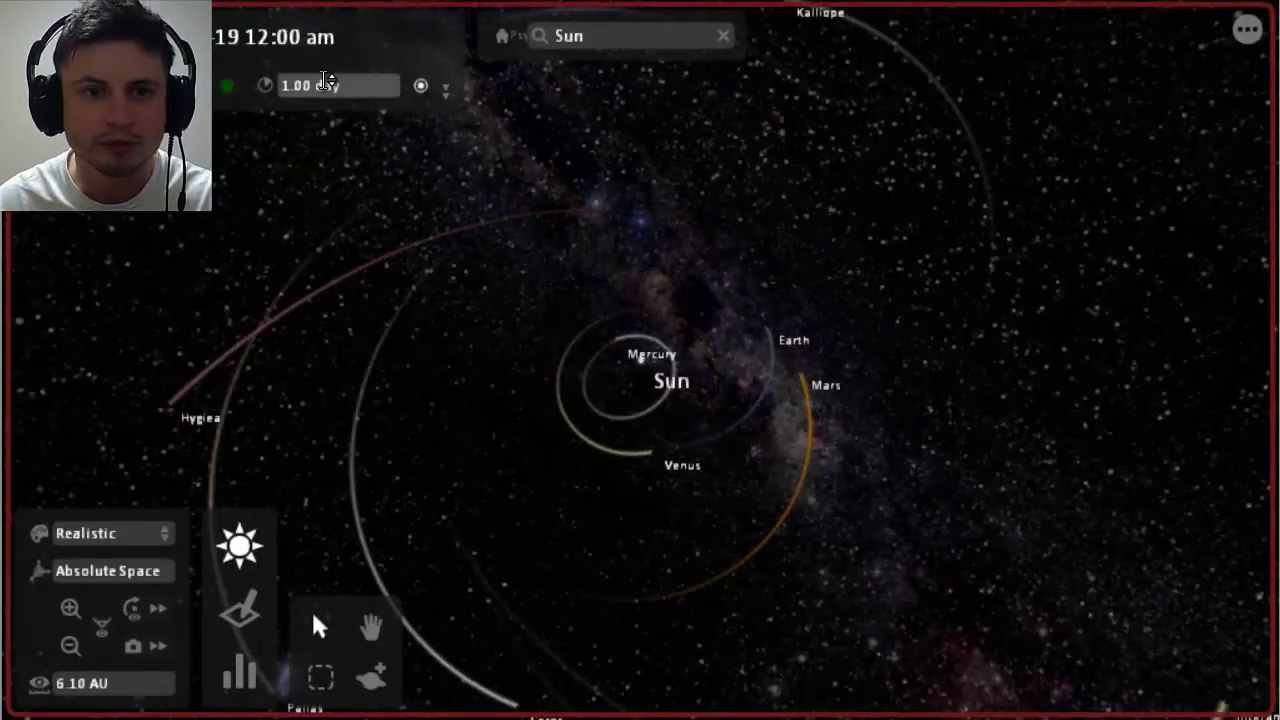
mouse_move(365, 85)
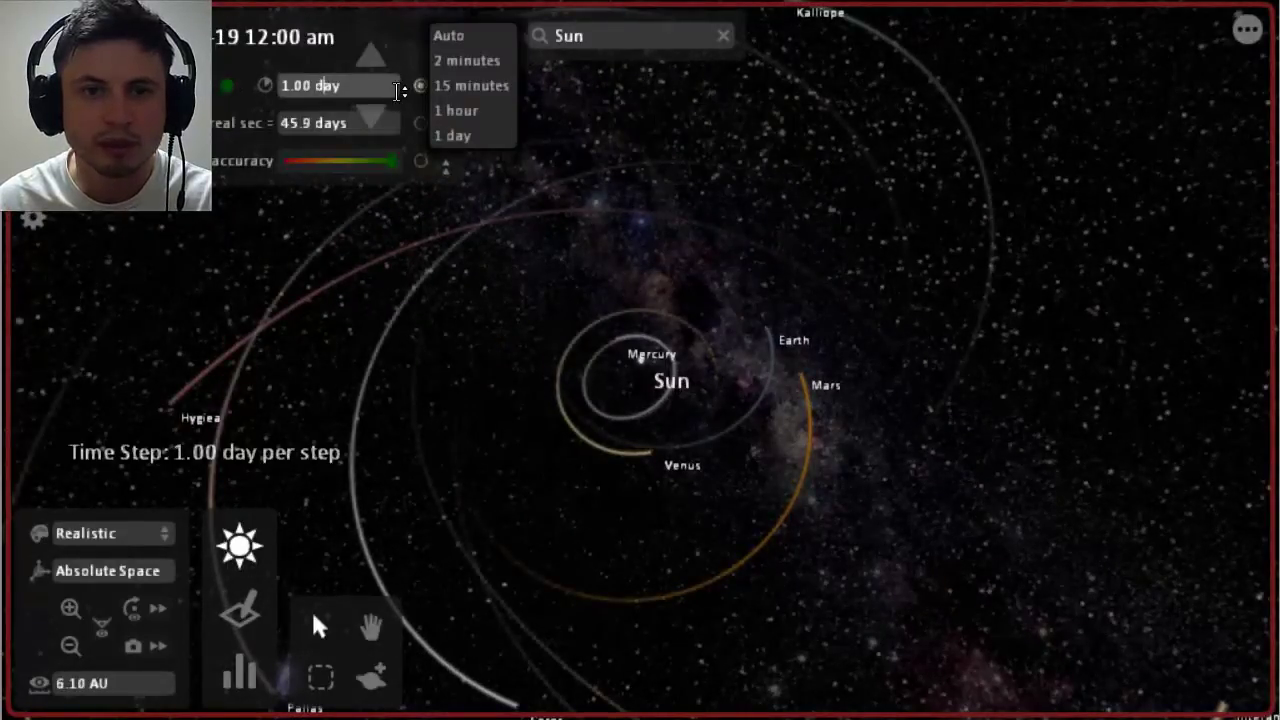
click(442, 111)
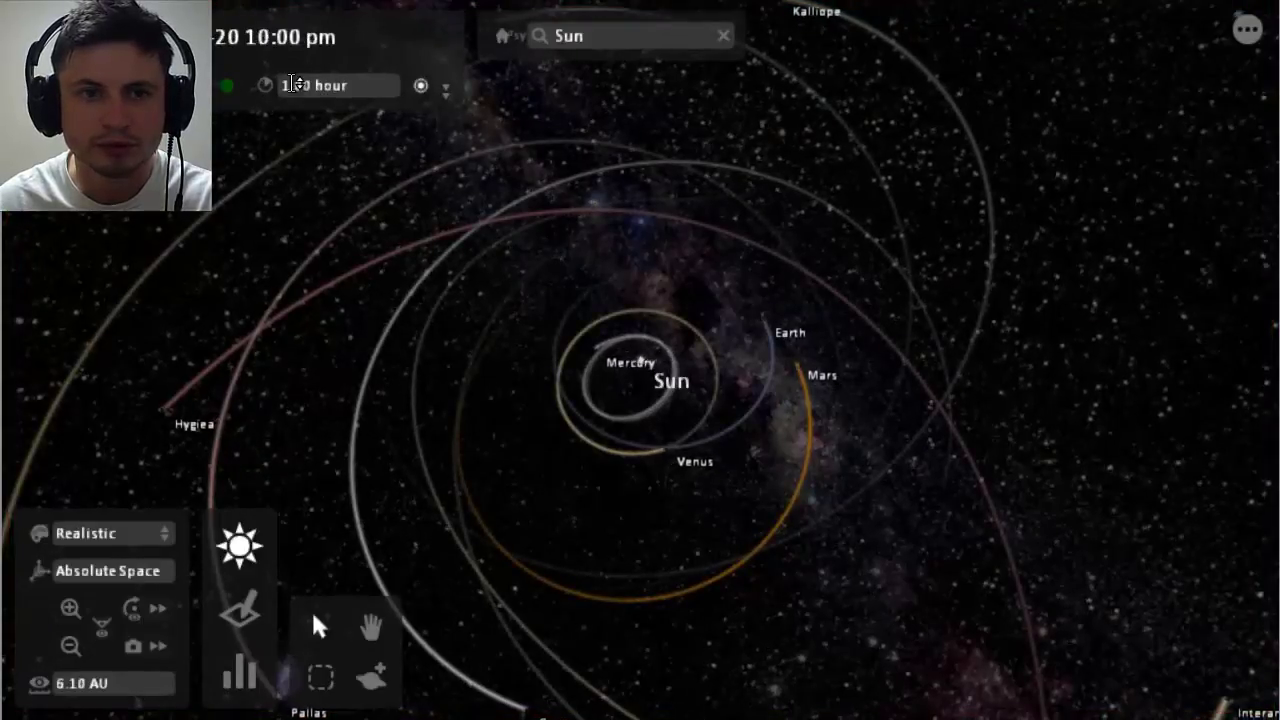
mouse_move(291, 86)
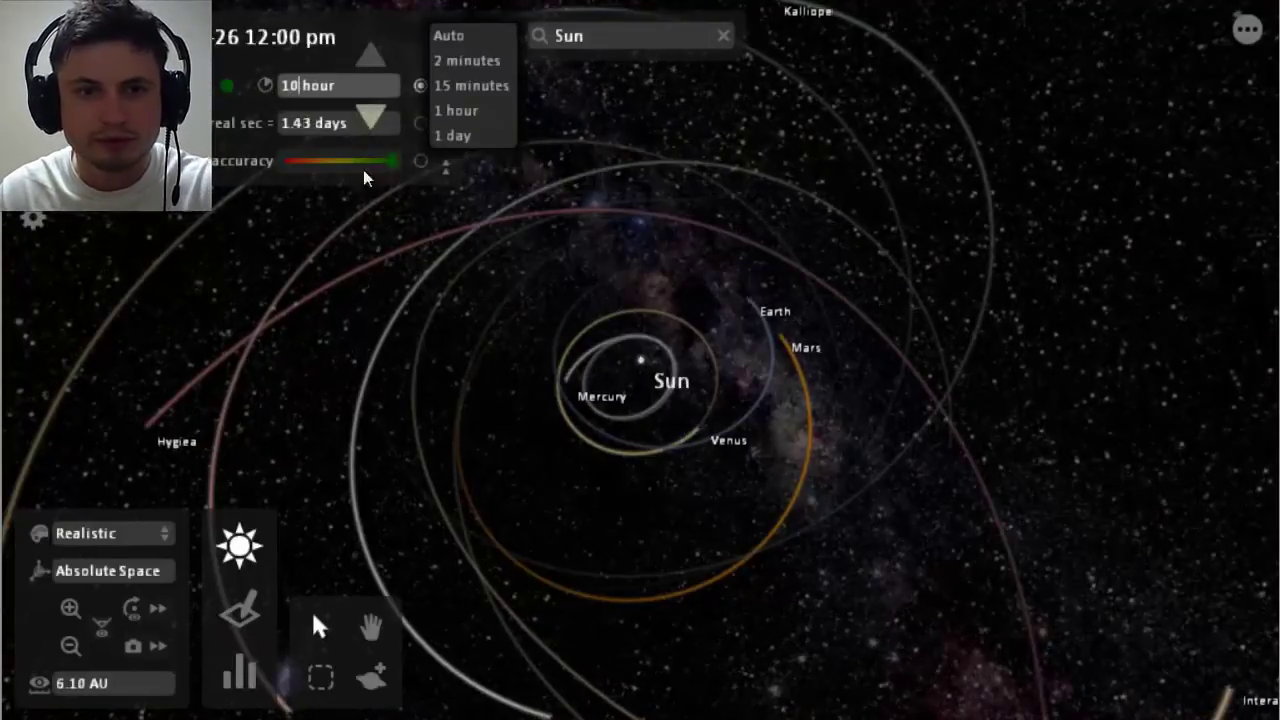
key(Return)
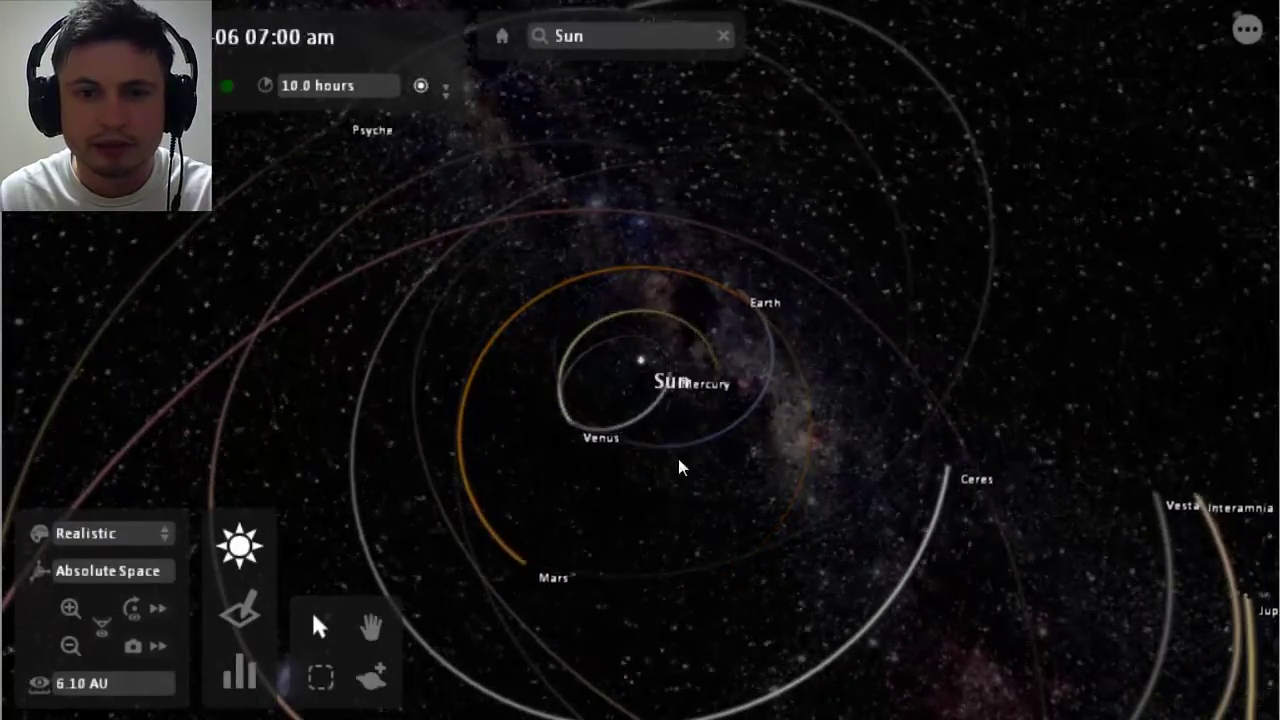
Step: Rotate and zoom the view around the Sun to watch the disturbed orbits
scroll(758, 408, down, 2)
scroll(758, 404, down, 3)
scroll(752, 407, up, 3)
scroll(709, 447, up, 2)
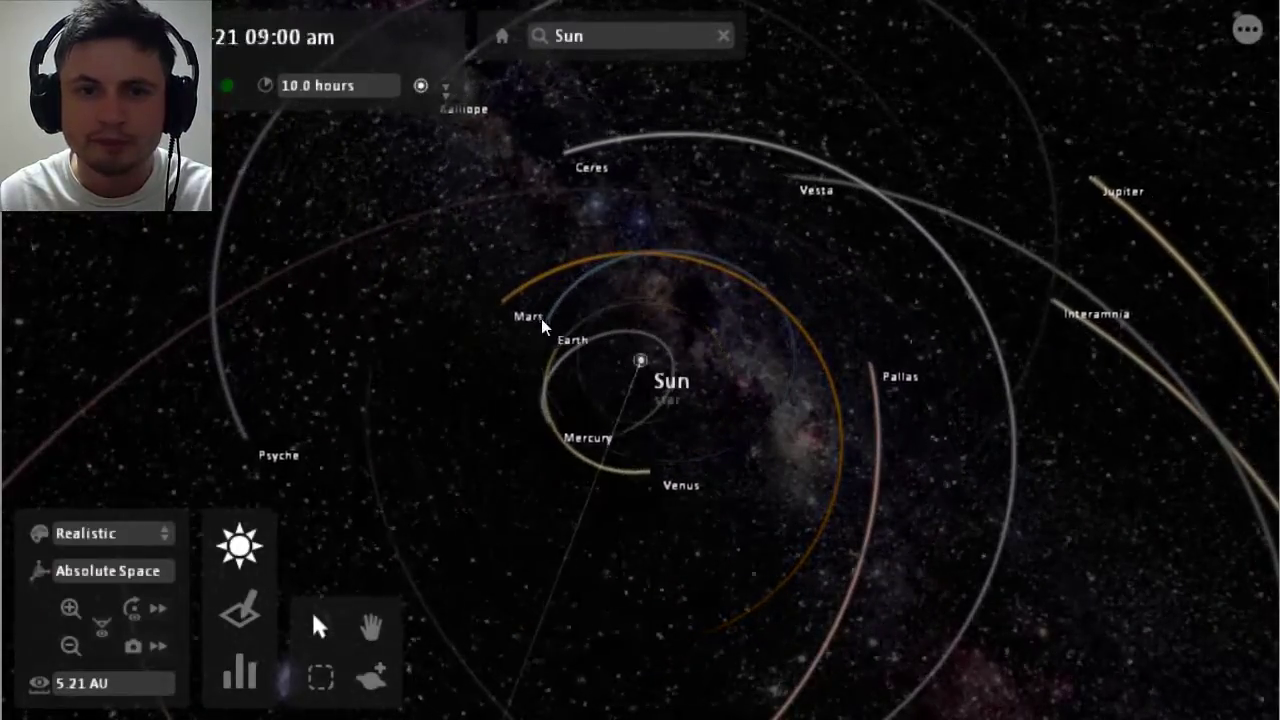
scroll(672, 372, up, 2)
drag(642, 386, 388, 517)
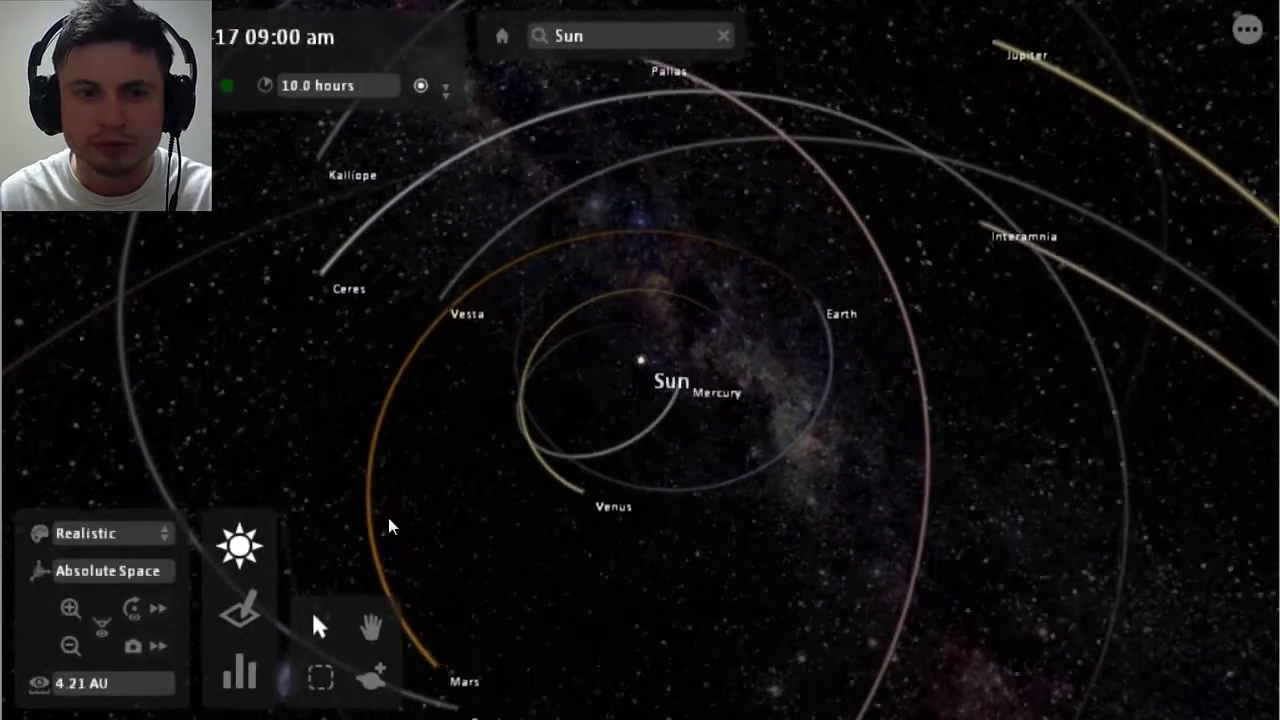
scroll(711, 283, down, 3)
scroll(652, 372, up, 2)
scroll(840, 280, down, 3)
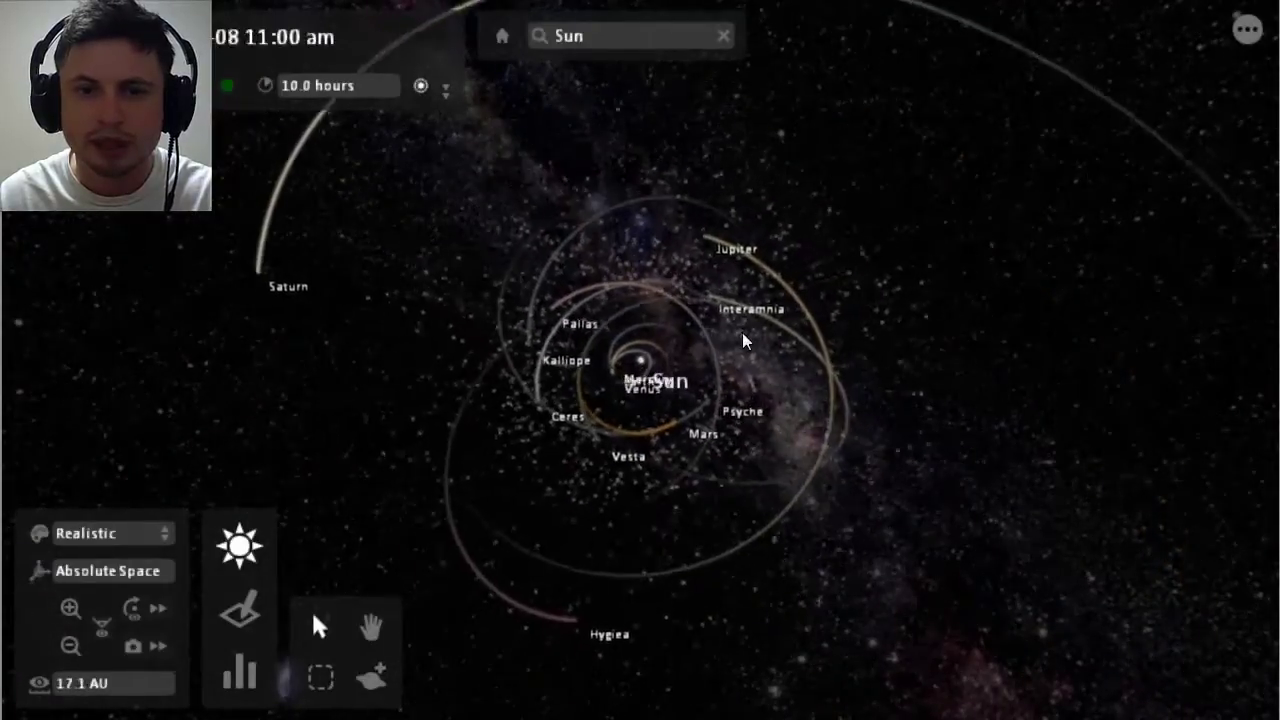
scroll(709, 345, up, 3)
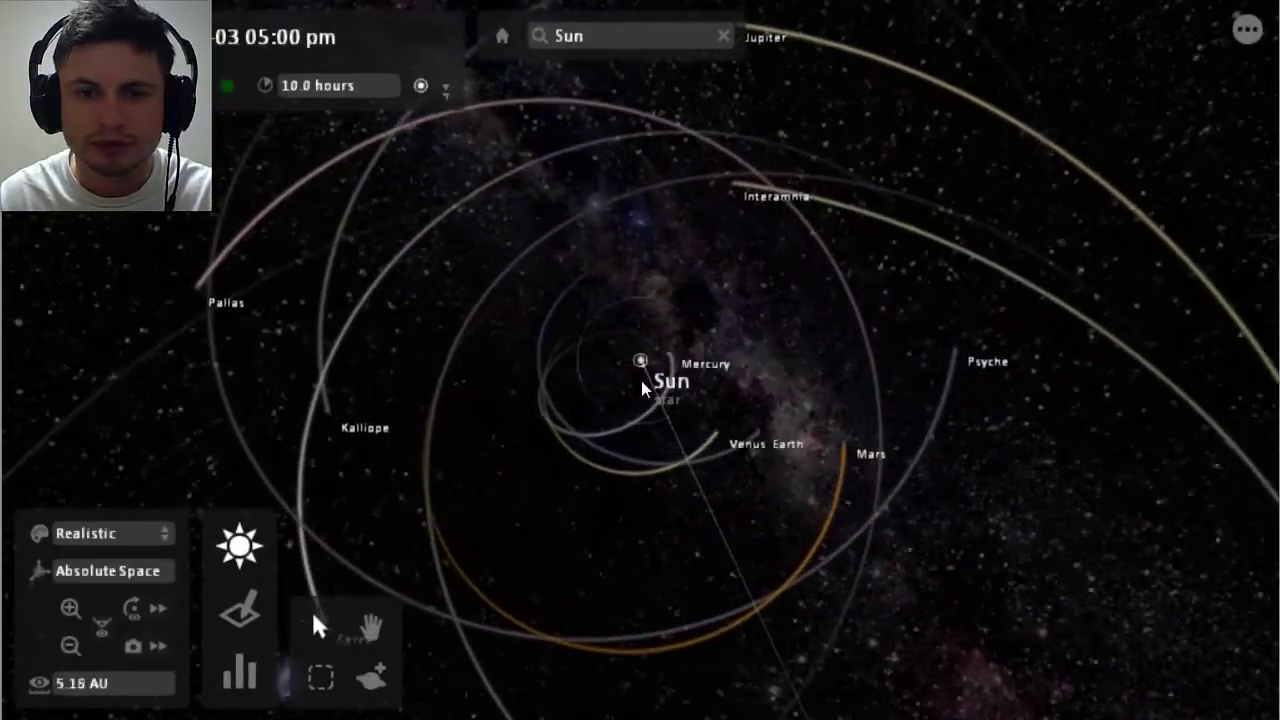
scroll(628, 364, down, 1)
scroll(745, 345, down, 6)
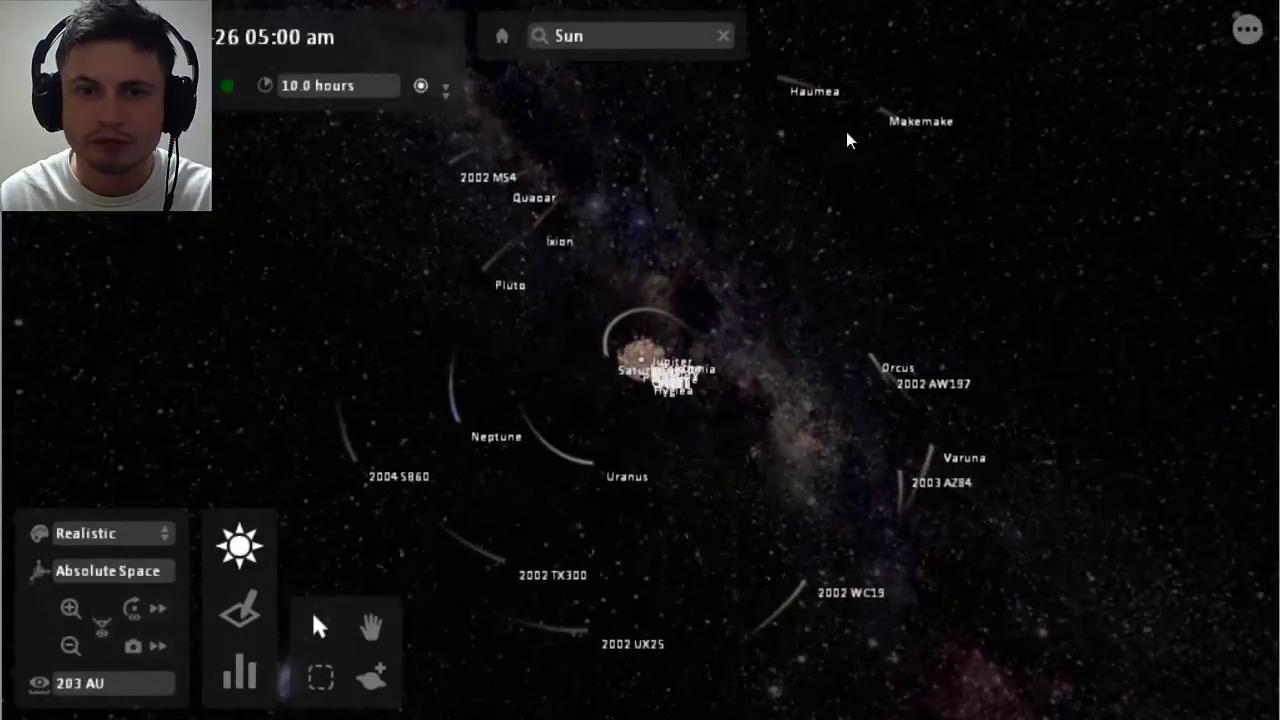
scroll(635, 360, up, 5)
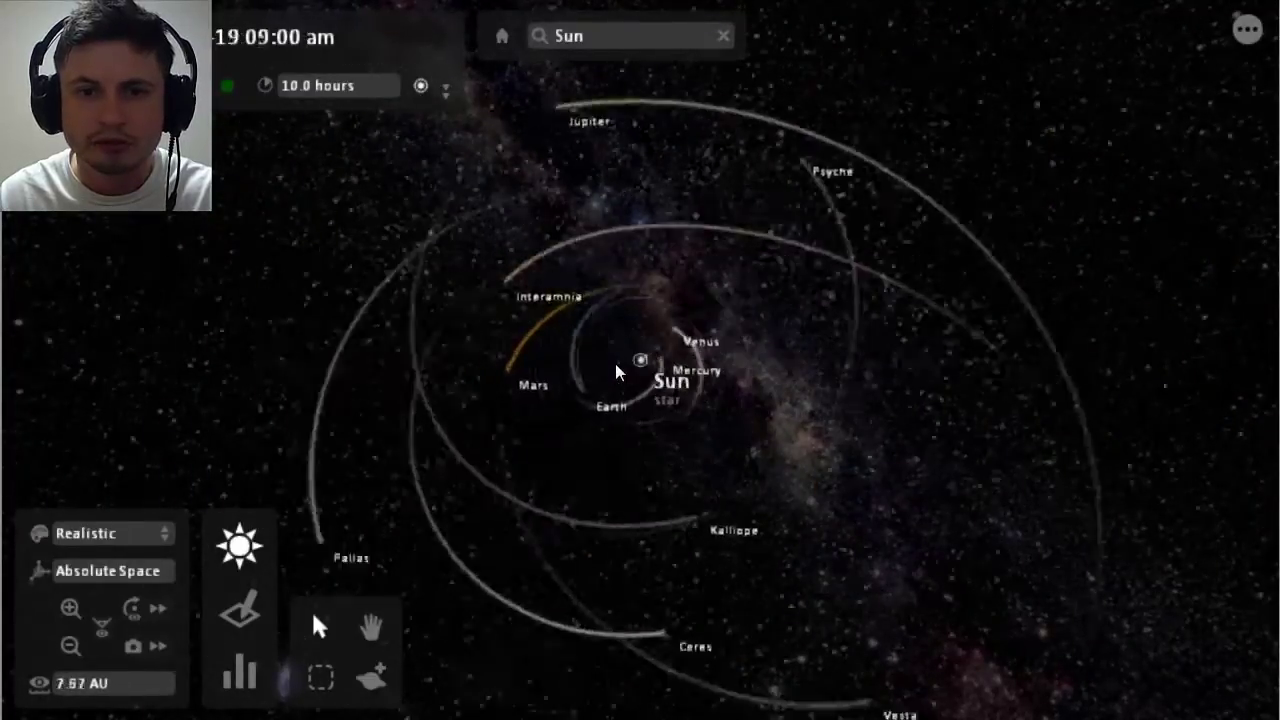
scroll(617, 367, up, 5)
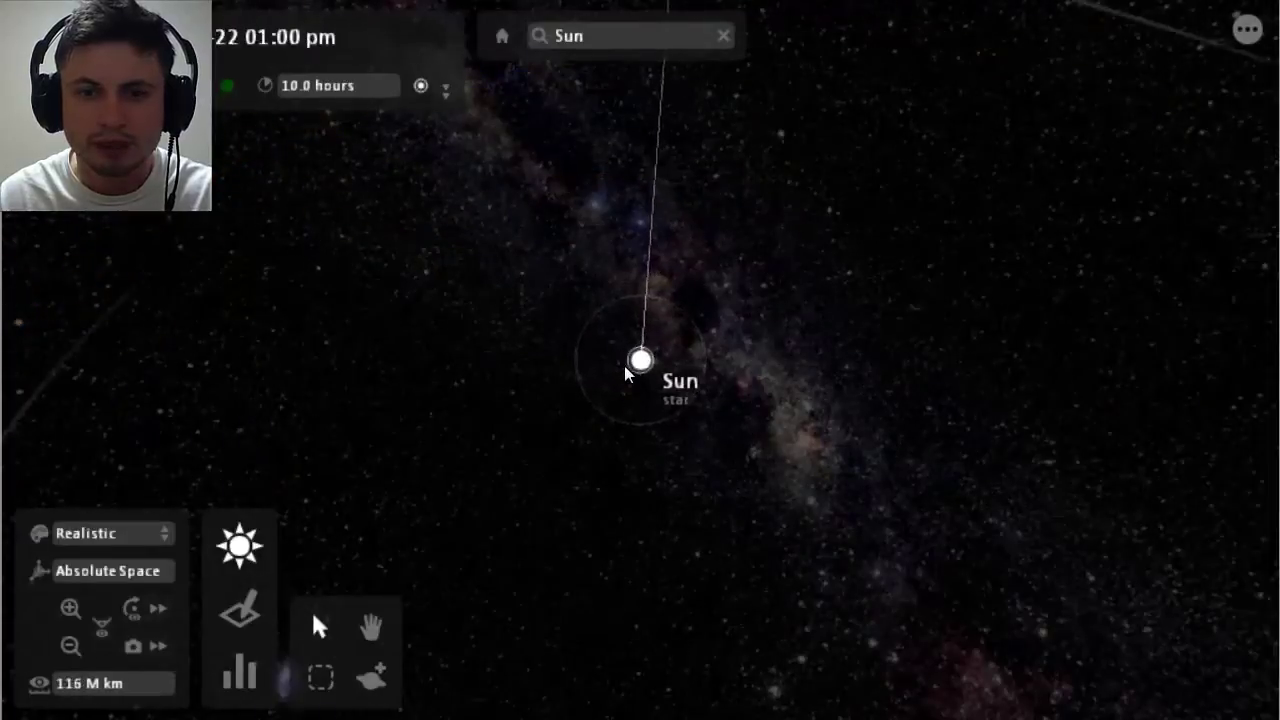
scroll(624, 365, down, 4)
Step: Drag the Sun's mass up toward 10 suns, then close its properties panel
click(637, 363)
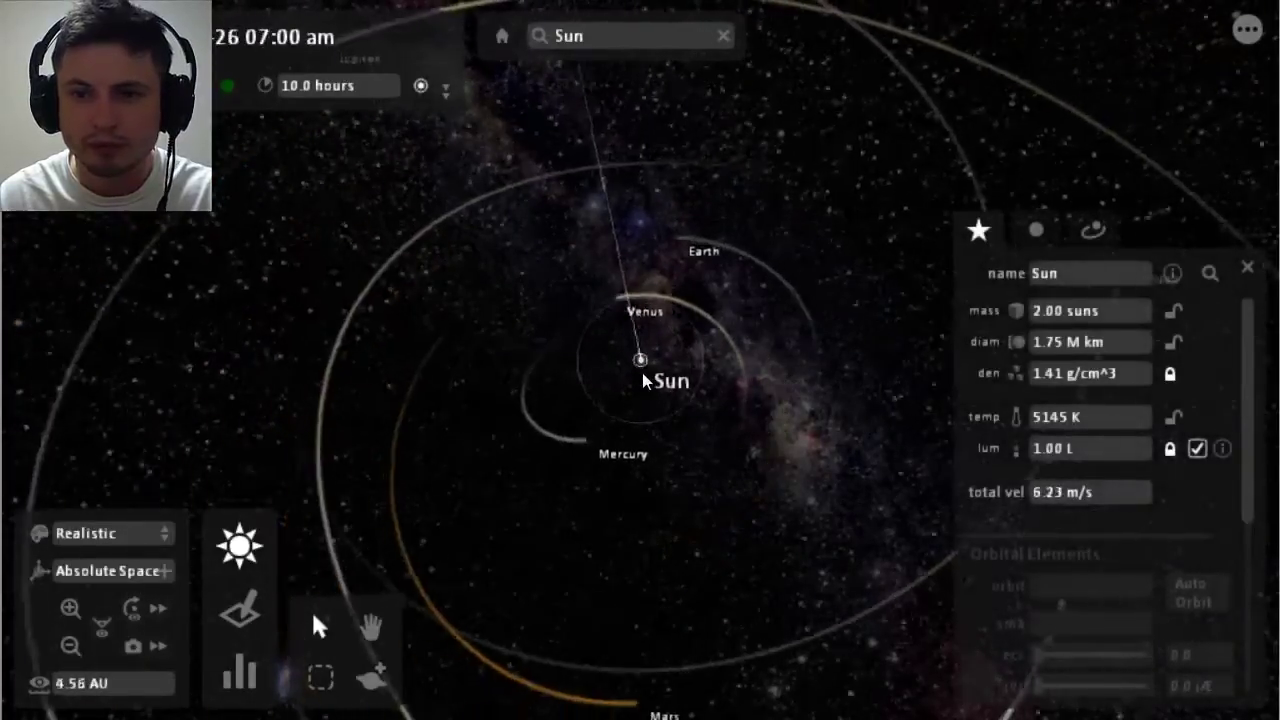
scroll(642, 372, down, 3)
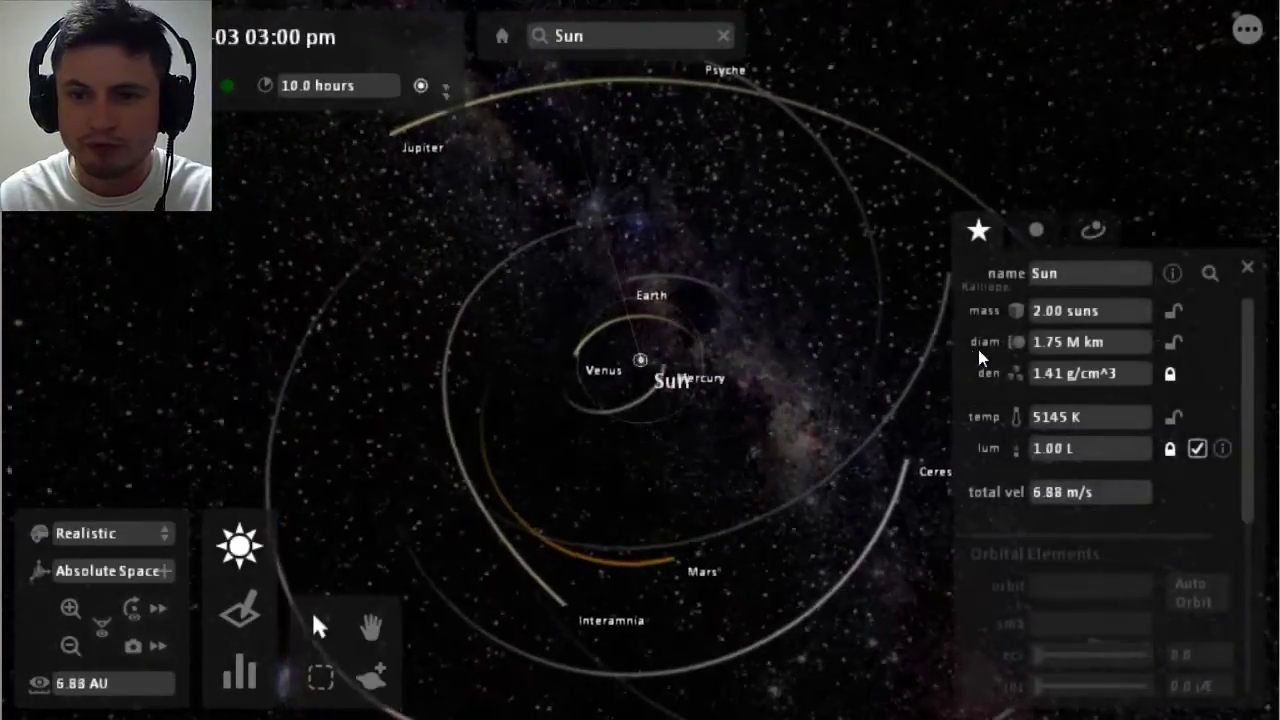
click(1048, 311)
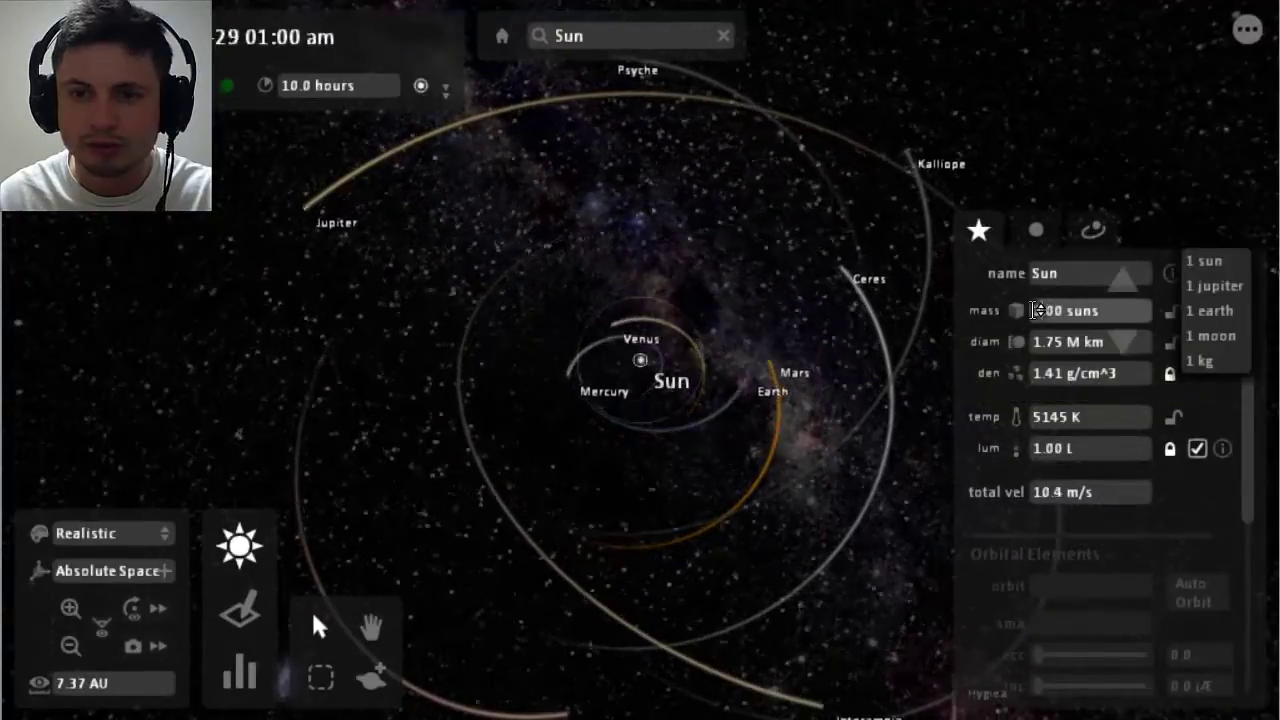
drag(1033, 311, 908, 376)
click(908, 376)
scroll(652, 380, up, 3)
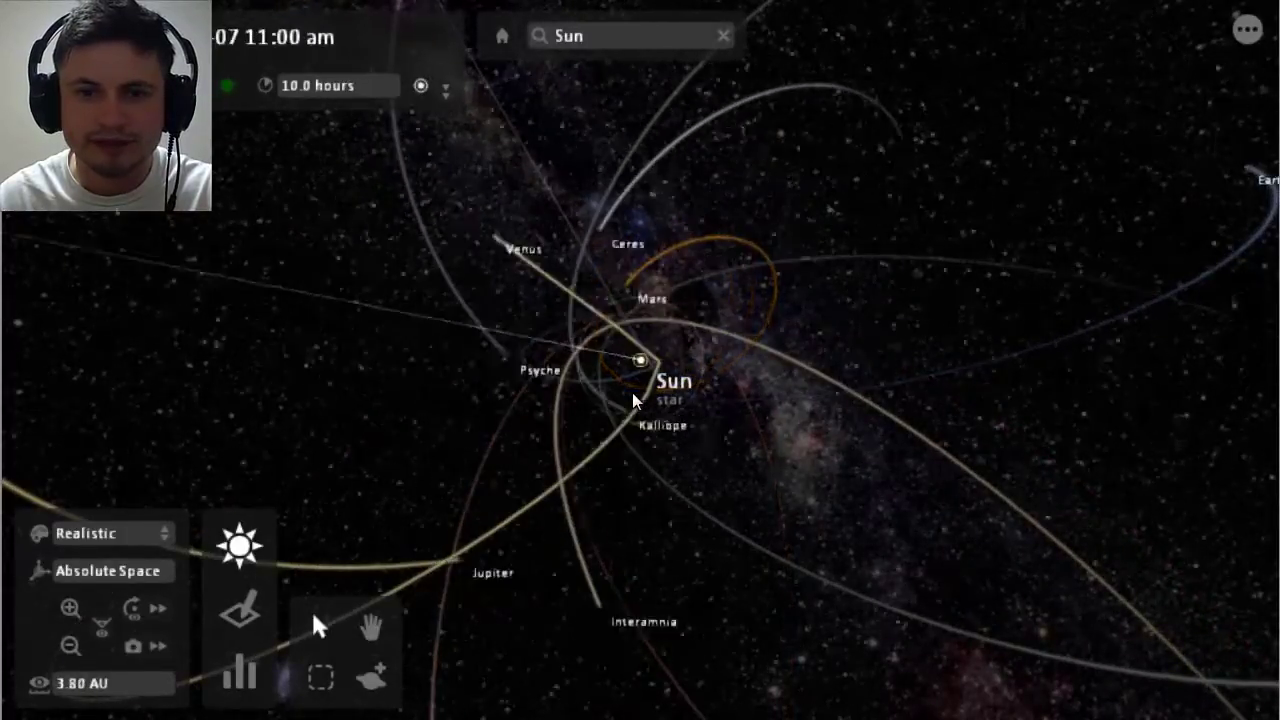
Step: Zoom in and out to watch the planets' orbits distort around the heavier Sun
scroll(633, 396, down, 5)
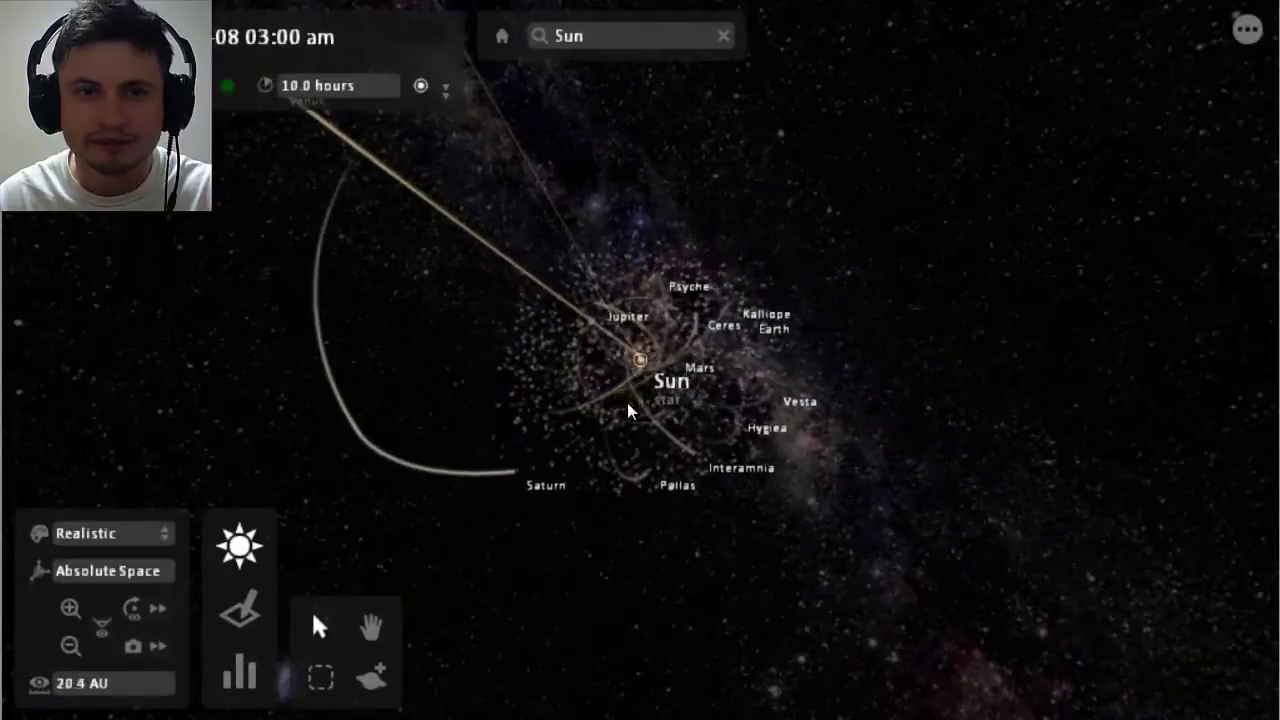
scroll(616, 419, down, 3)
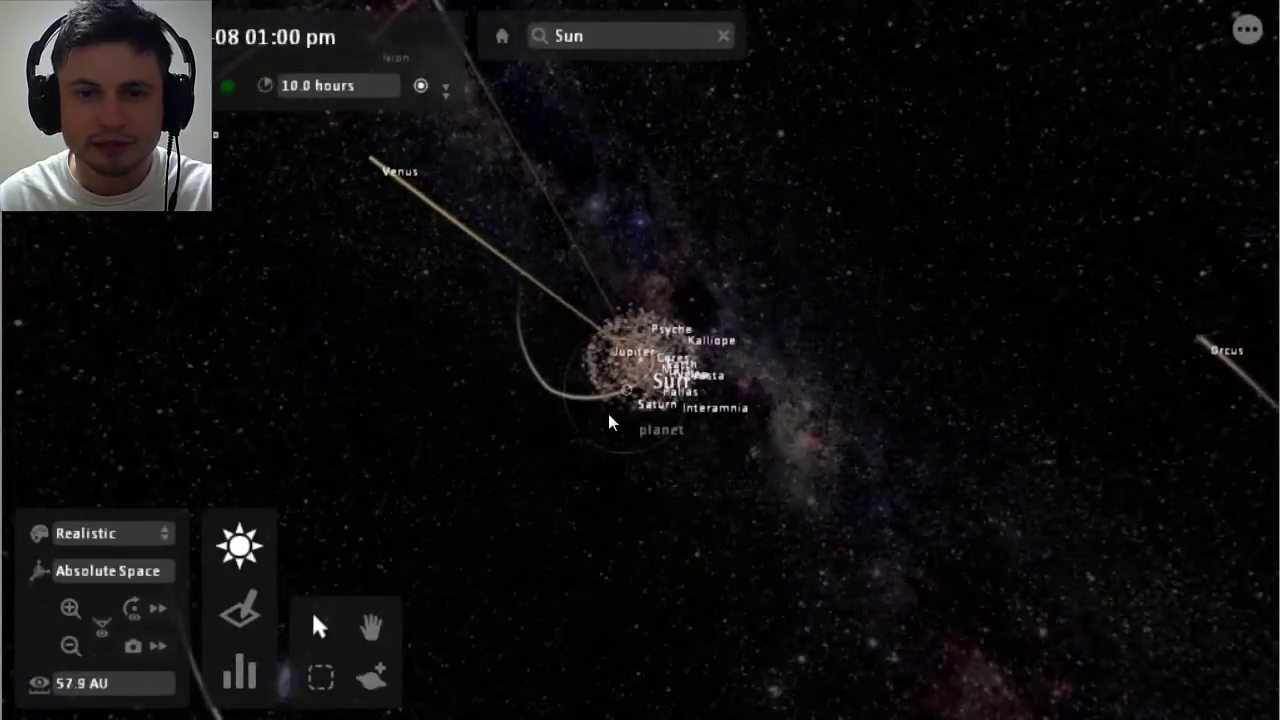
scroll(608, 413, up, 4)
scroll(612, 384, down, 2)
scroll(598, 390, down, 4)
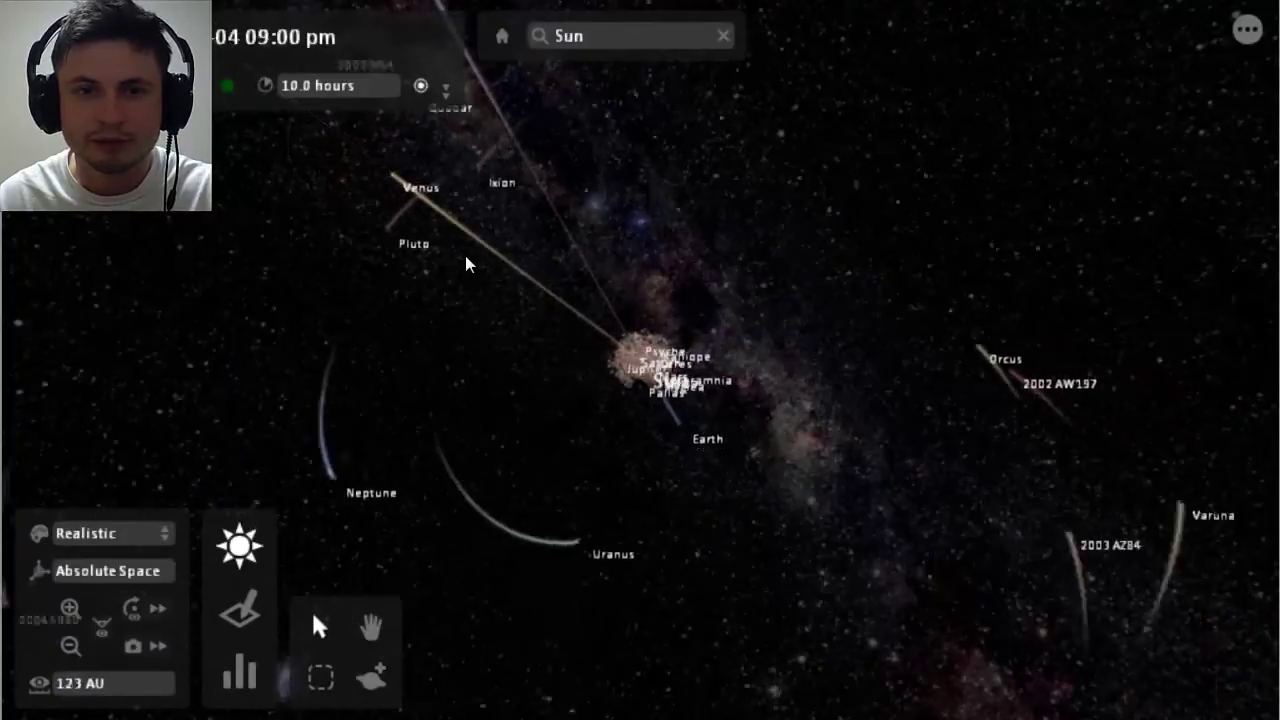
scroll(633, 364, up, 5)
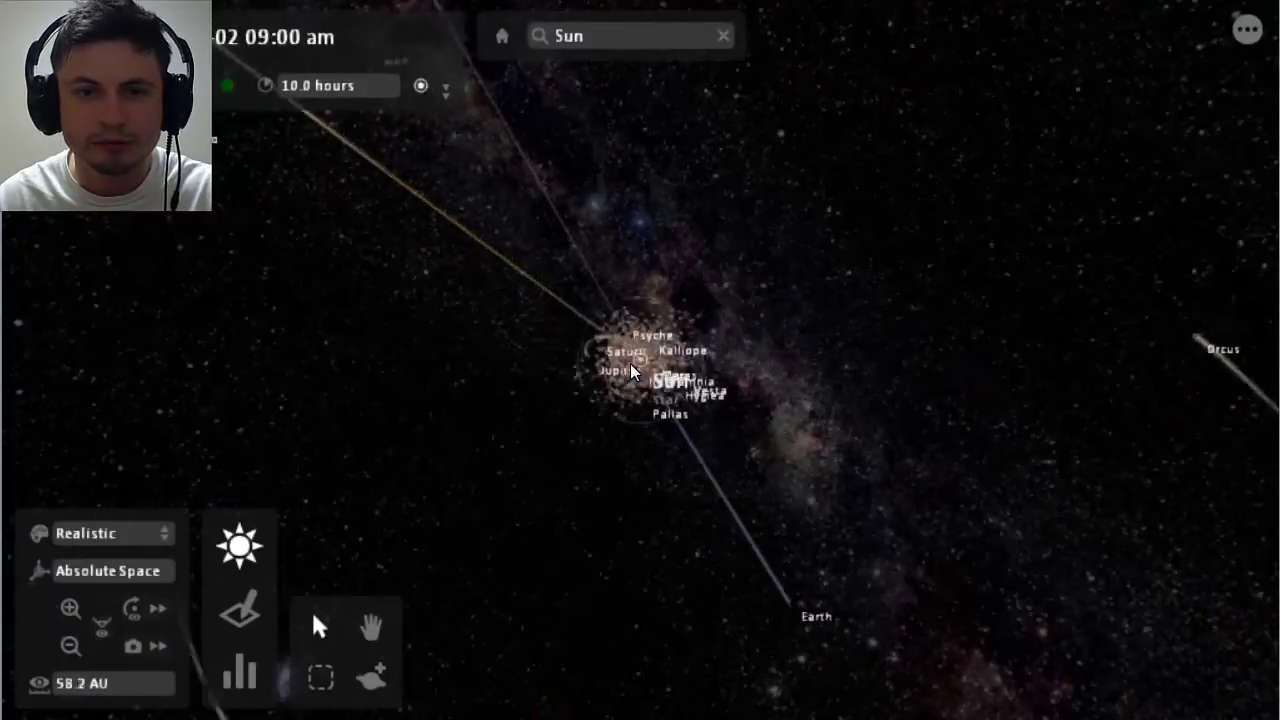
scroll(632, 368, up, 8)
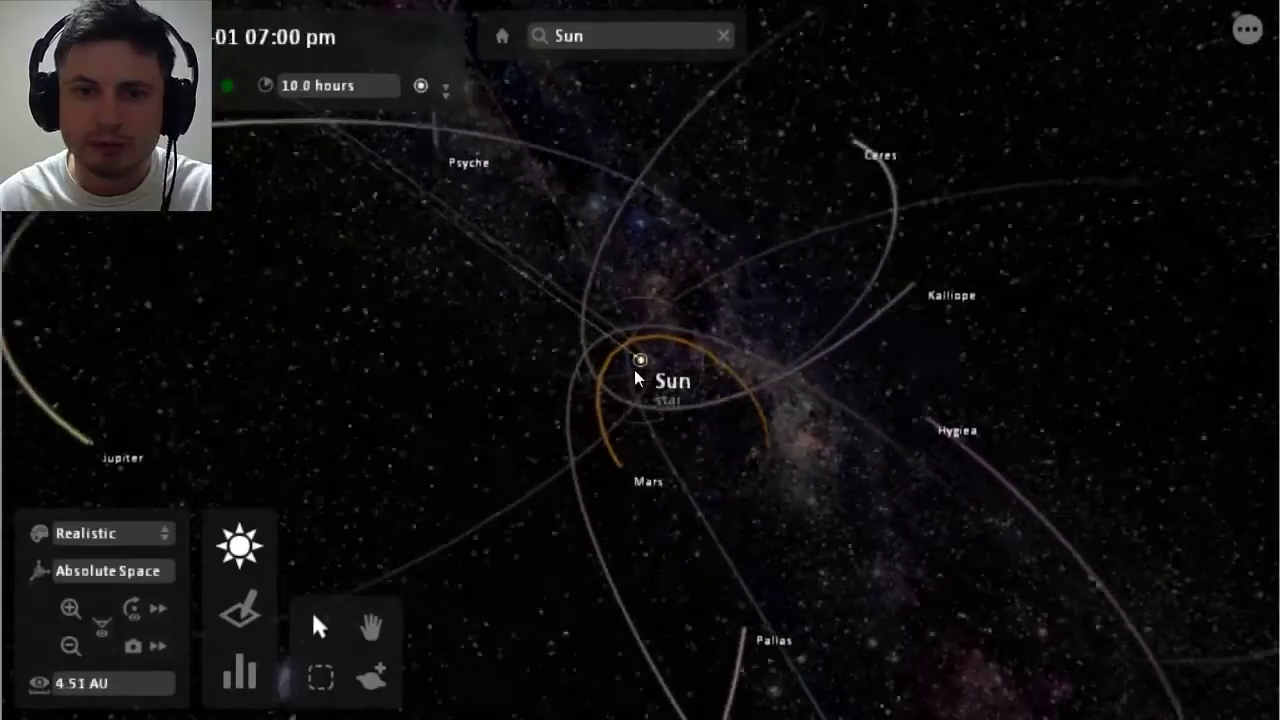
scroll(634, 369, up, 4)
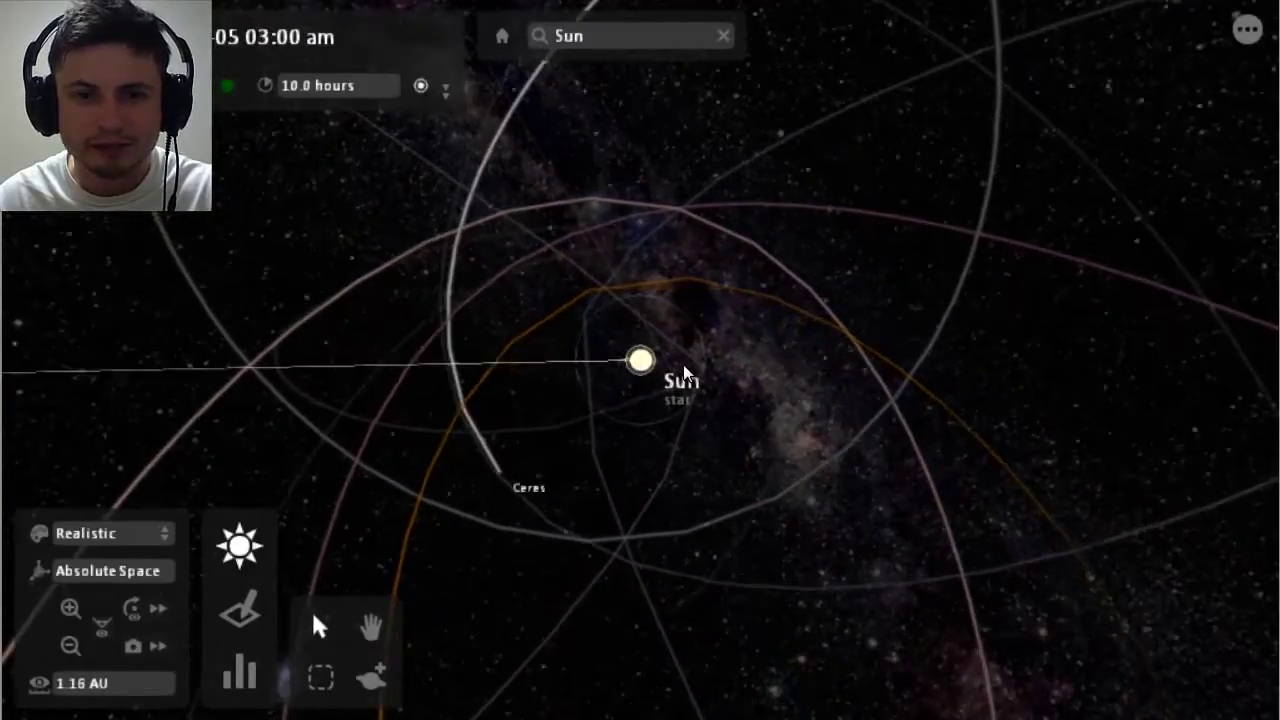
scroll(683, 364, down, 10)
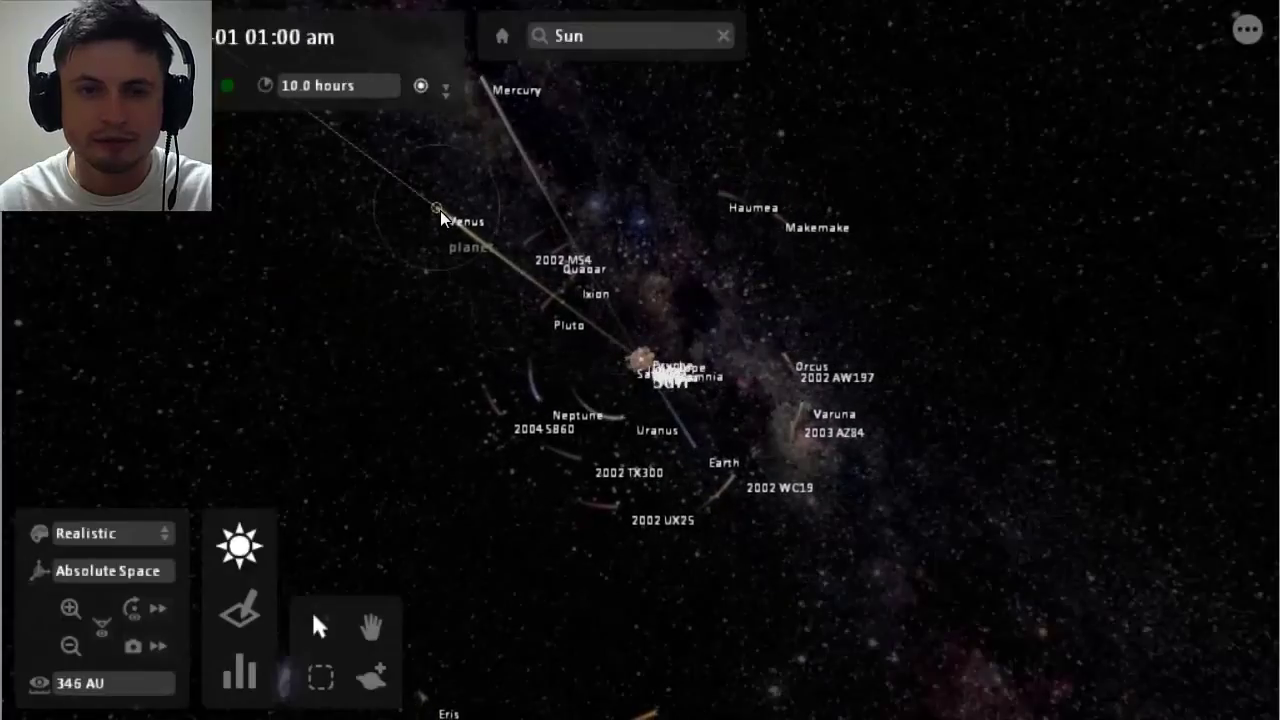
scroll(574, 295, down, 3)
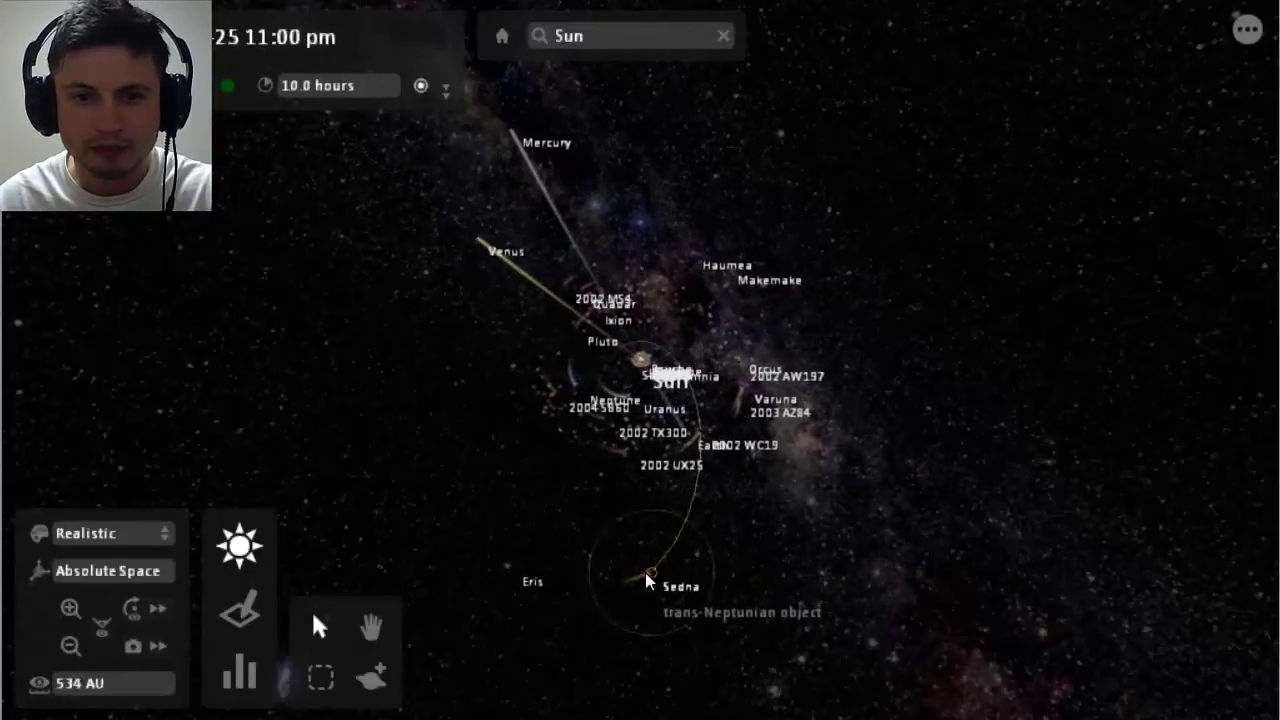
scroll(647, 571, up, 1)
scroll(670, 463, up, 5)
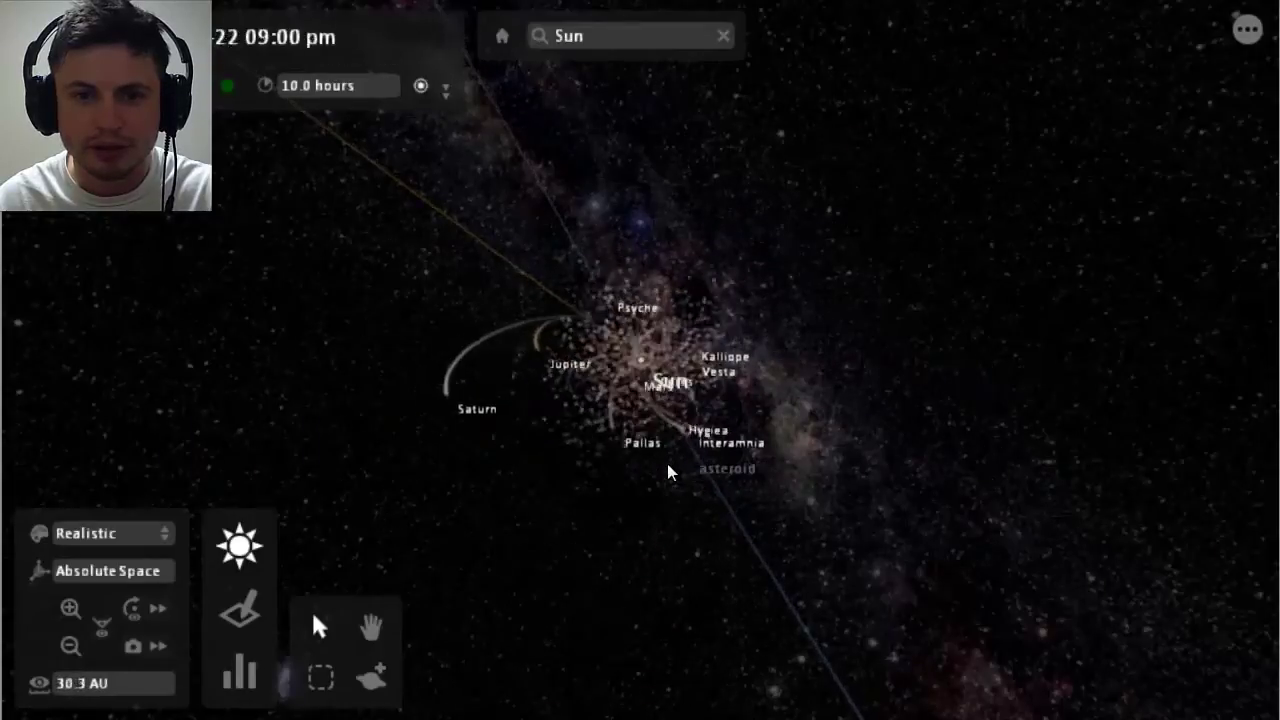
scroll(652, 334, down, 1)
scroll(640, 373, up, 6)
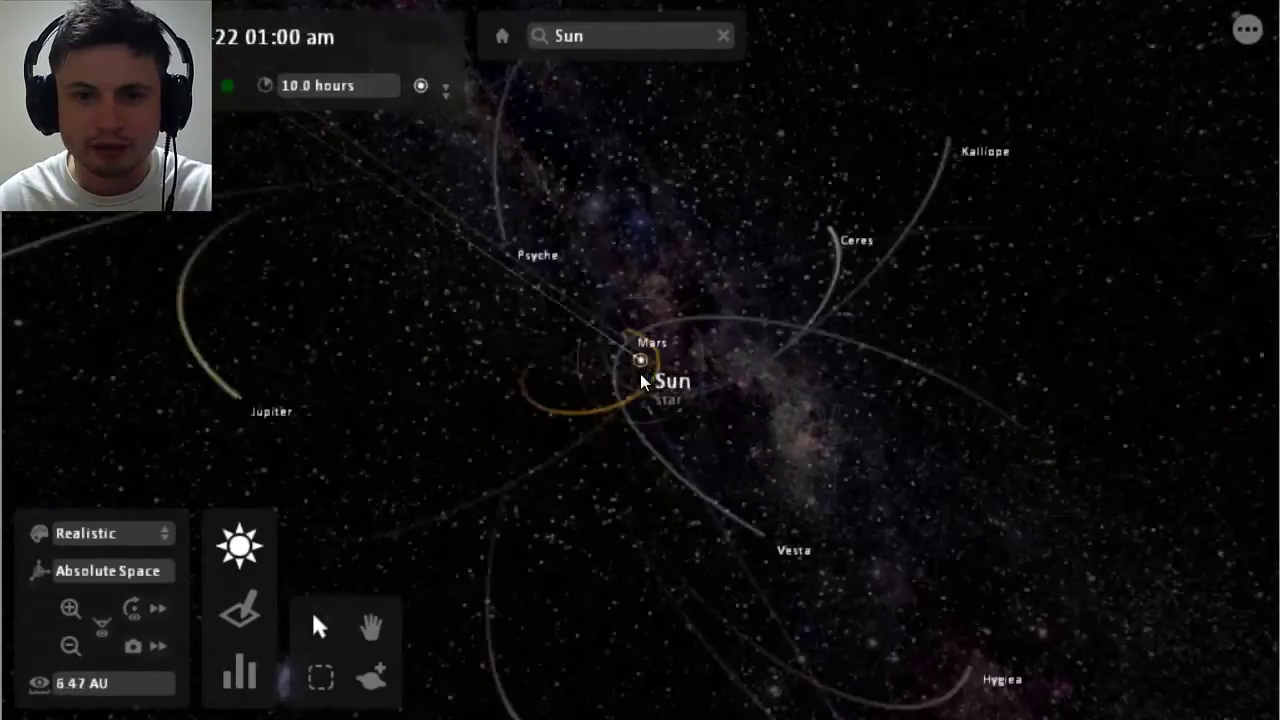
scroll(640, 366, up, 3)
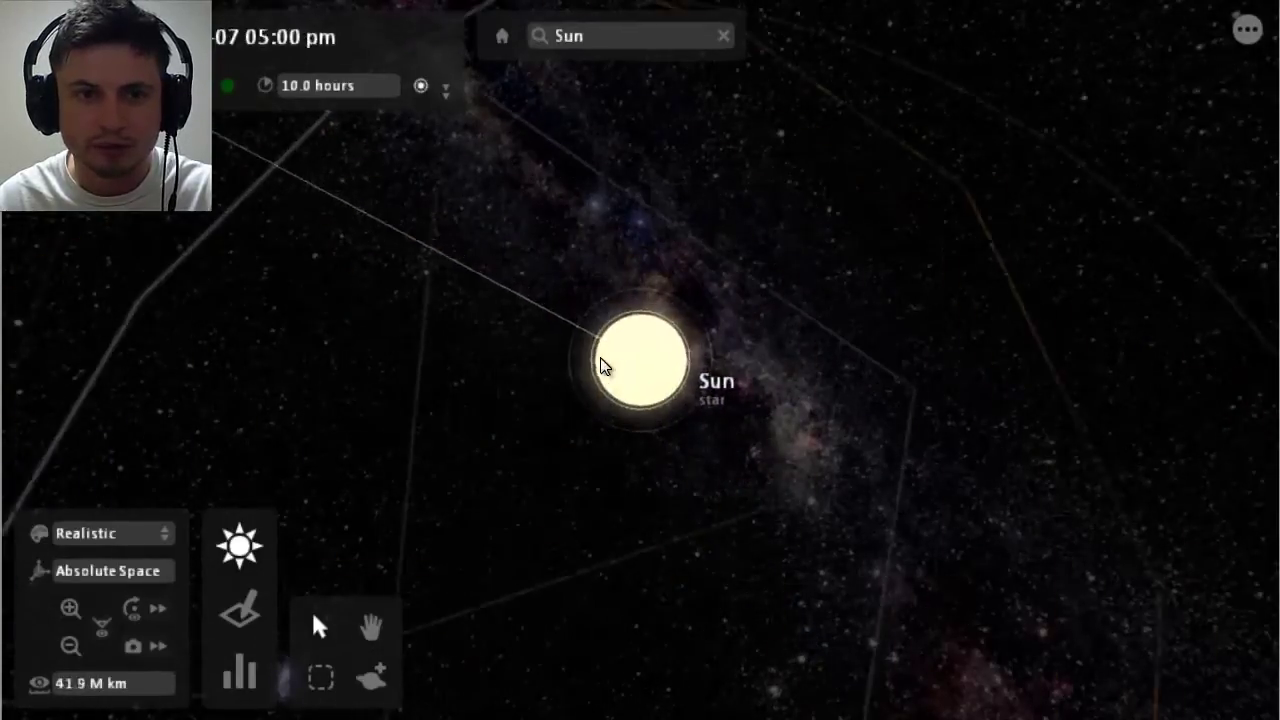
Step: Change the simulation time step to 1 hour
click(289, 86)
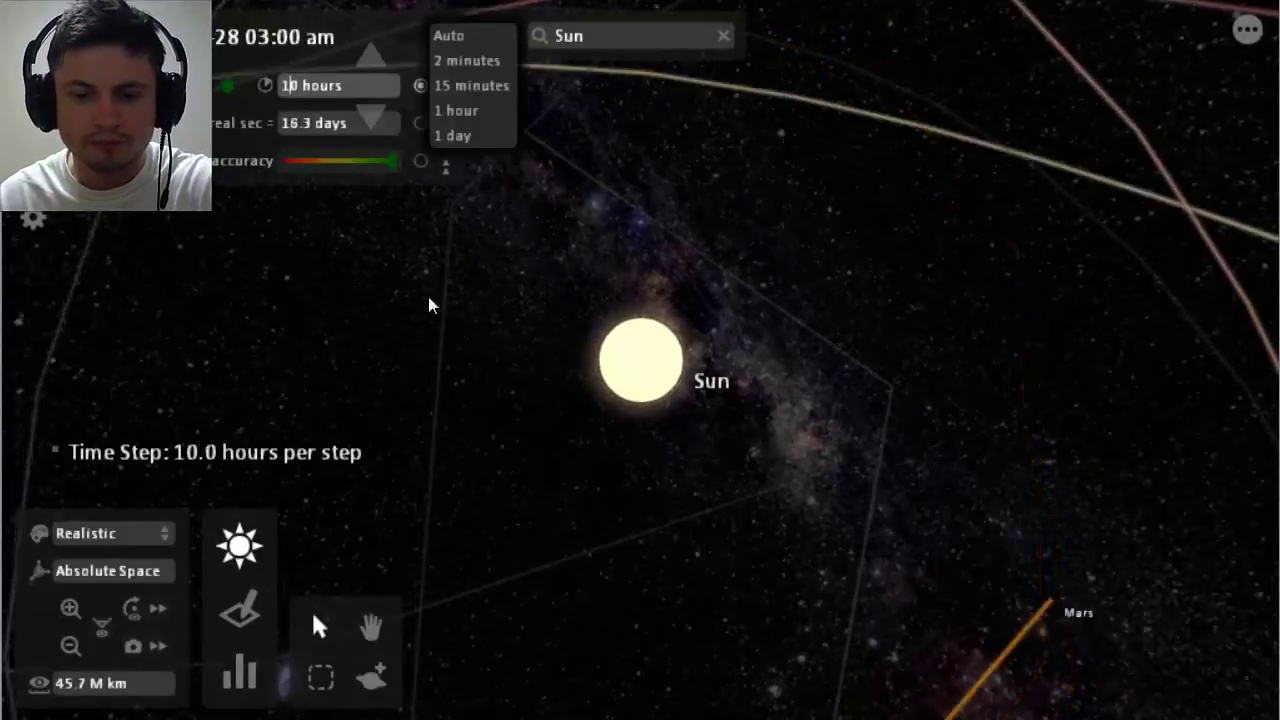
key(Delete)
key(Return)
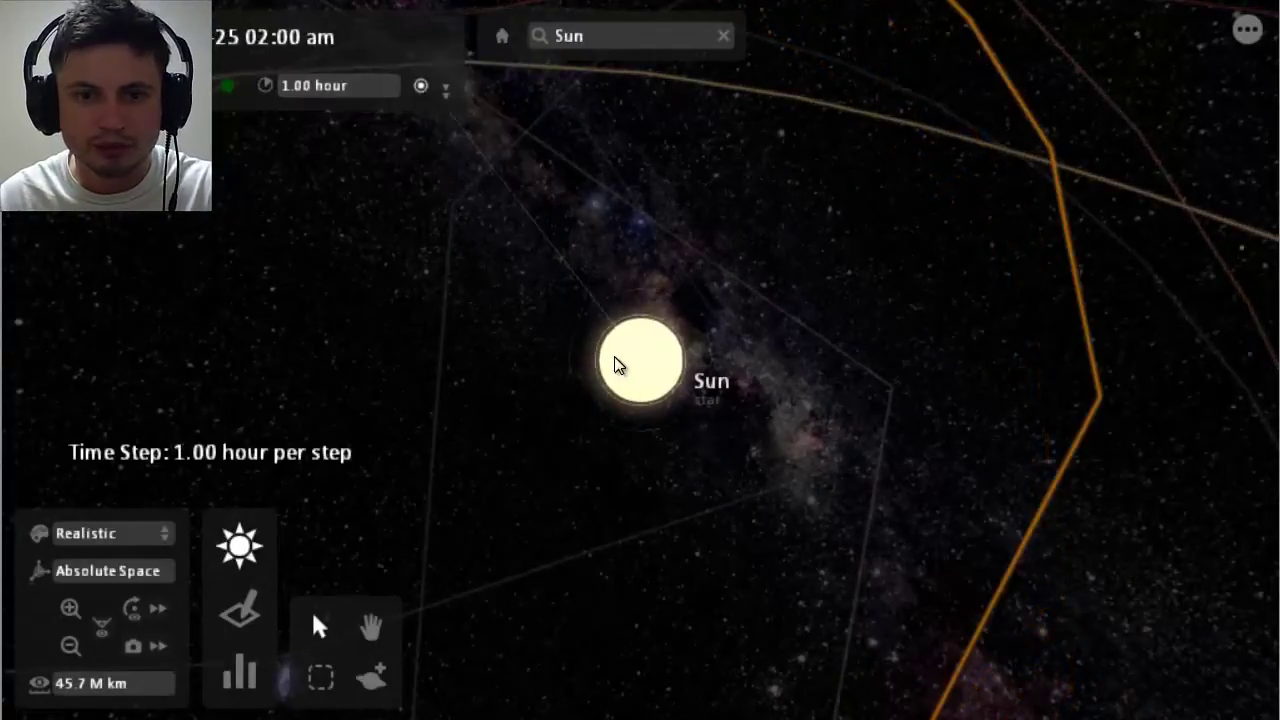
Step: Turn the Sun into a Black Hole preset, accepting the mass increase to about 115 M suns
click(641, 363)
scroll(665, 385, down, 3)
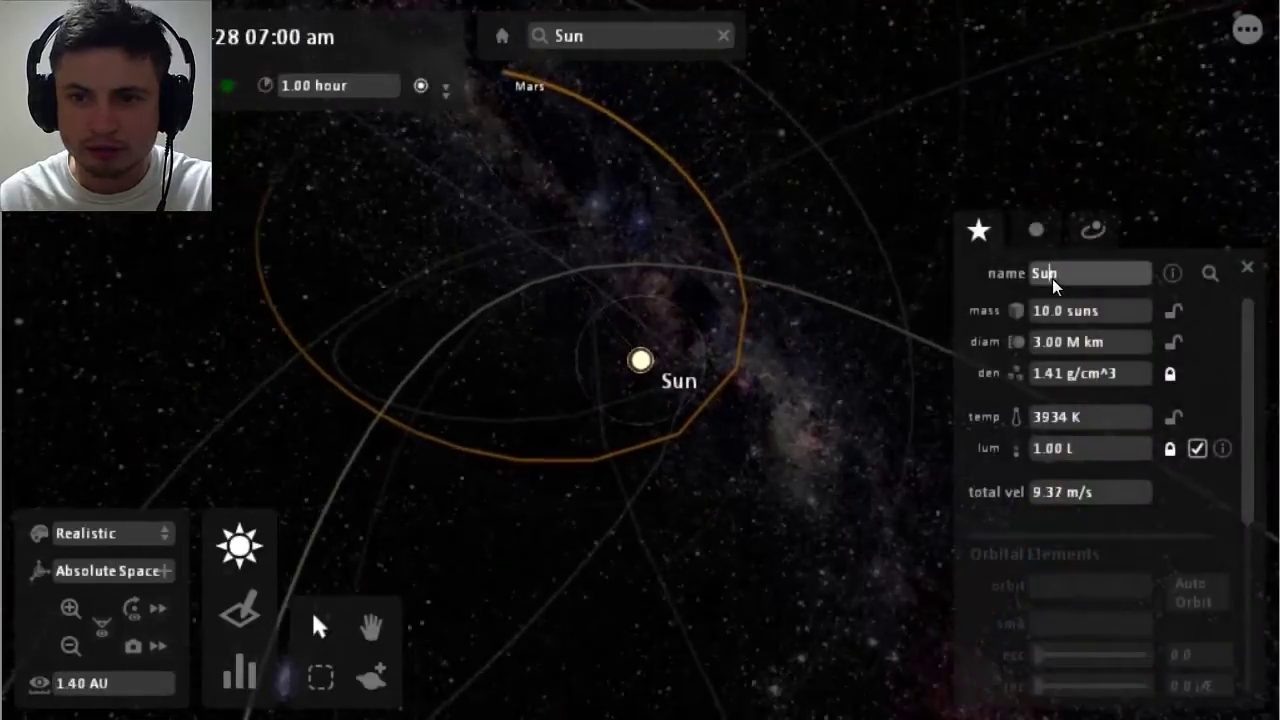
click(1066, 311)
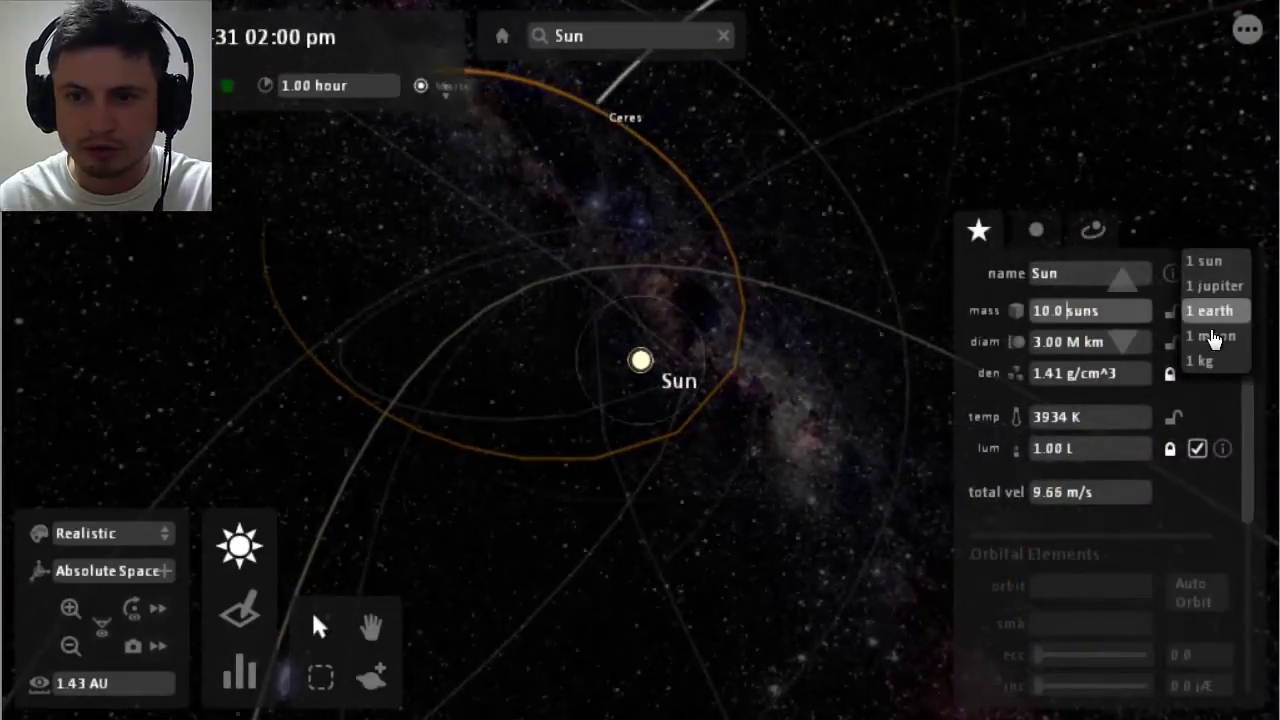
click(1086, 342)
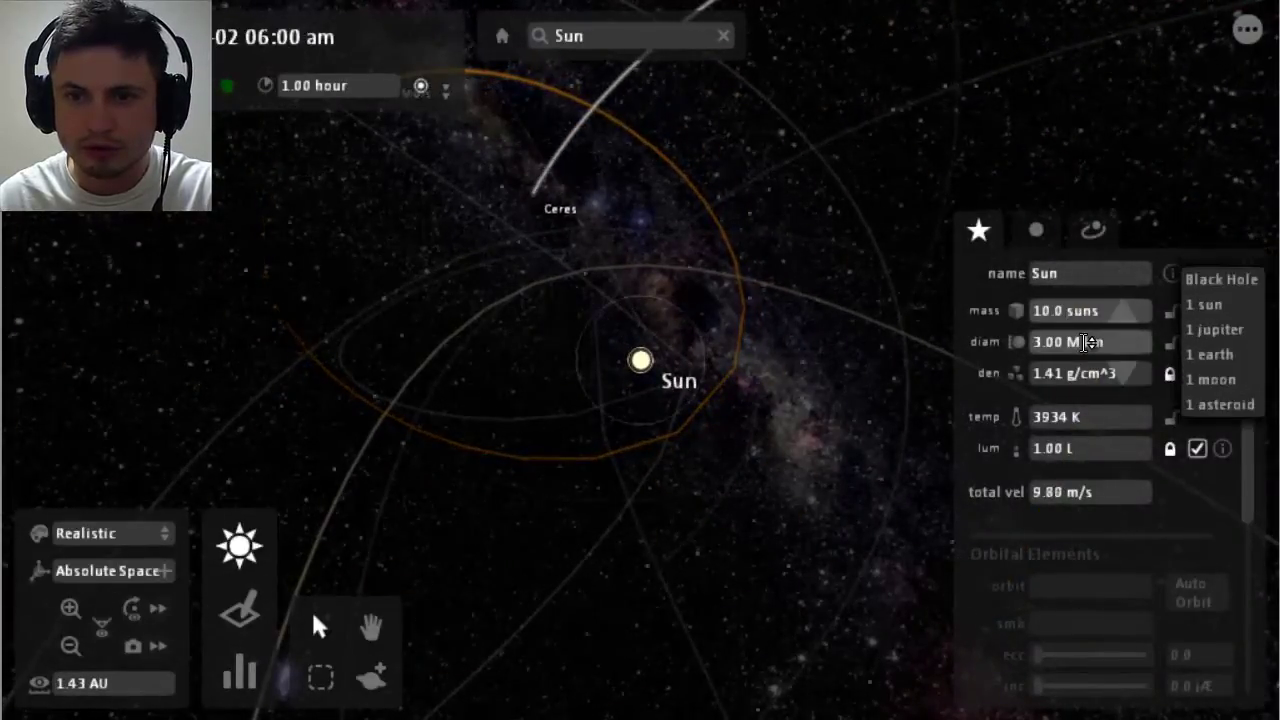
click(1214, 284)
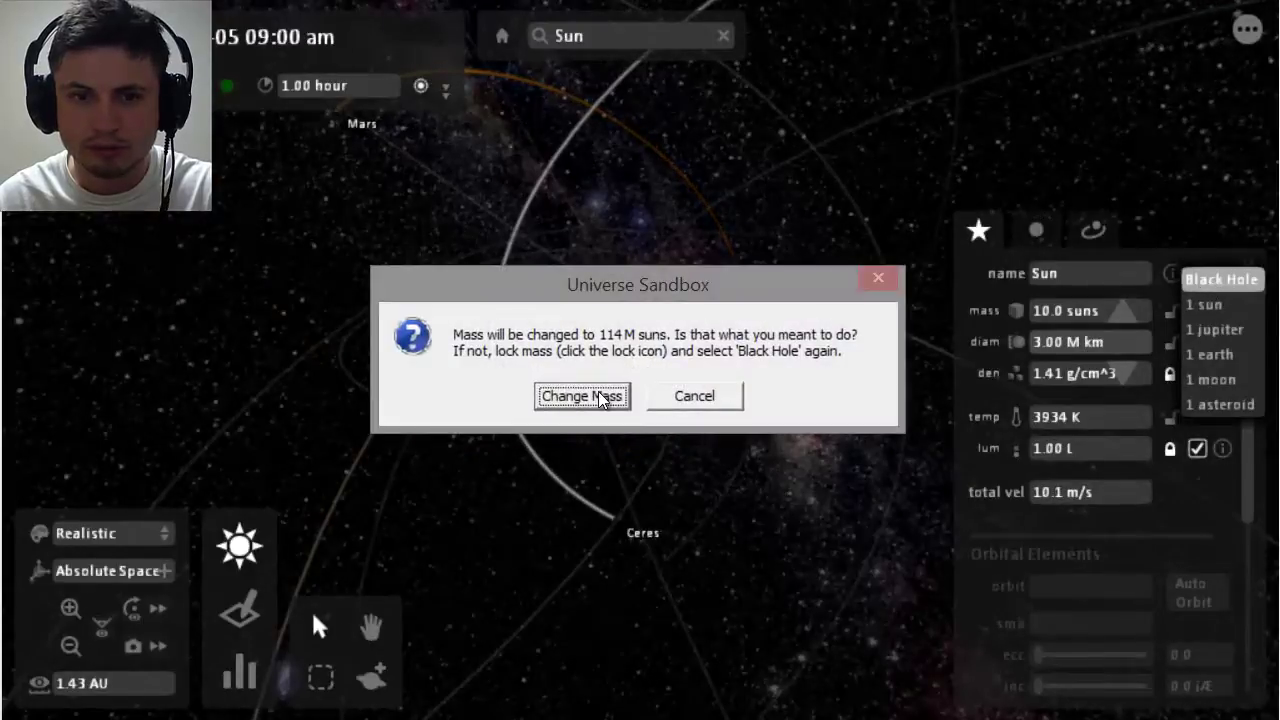
click(600, 396)
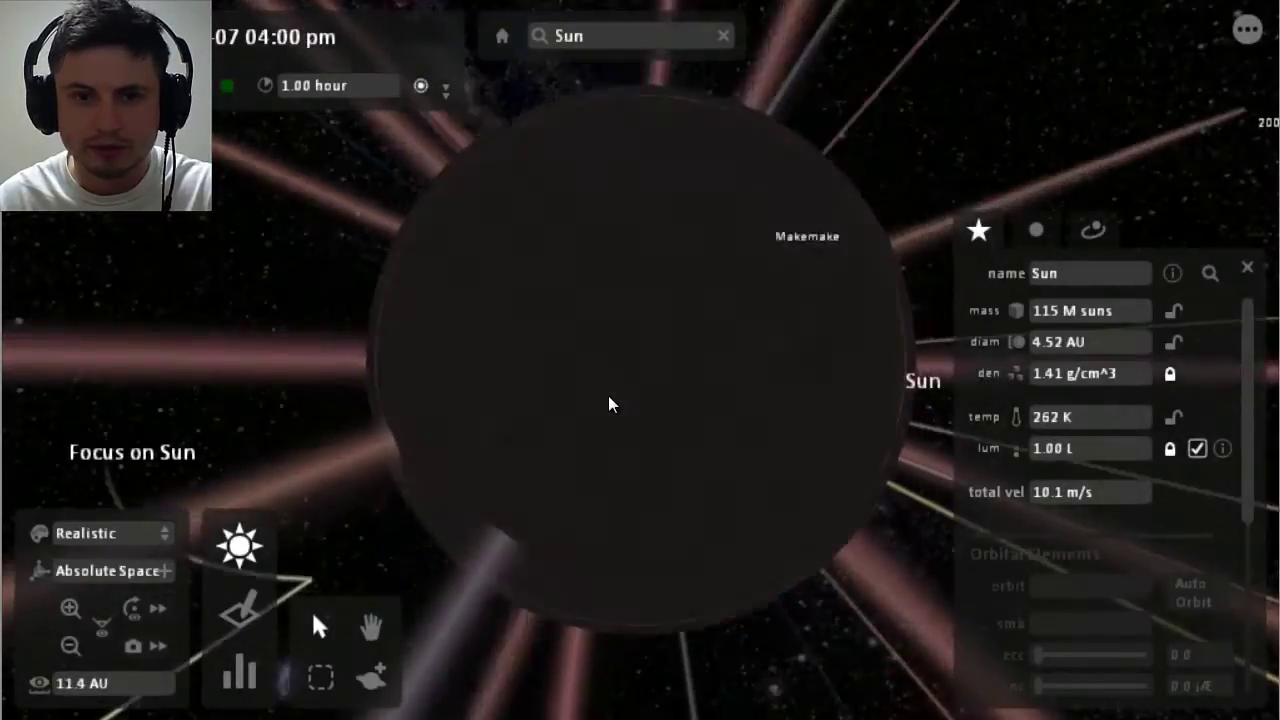
Step: Zoom out and back in on the black-hole Sun to watch the planets fly outward
scroll(608, 395, down, 10)
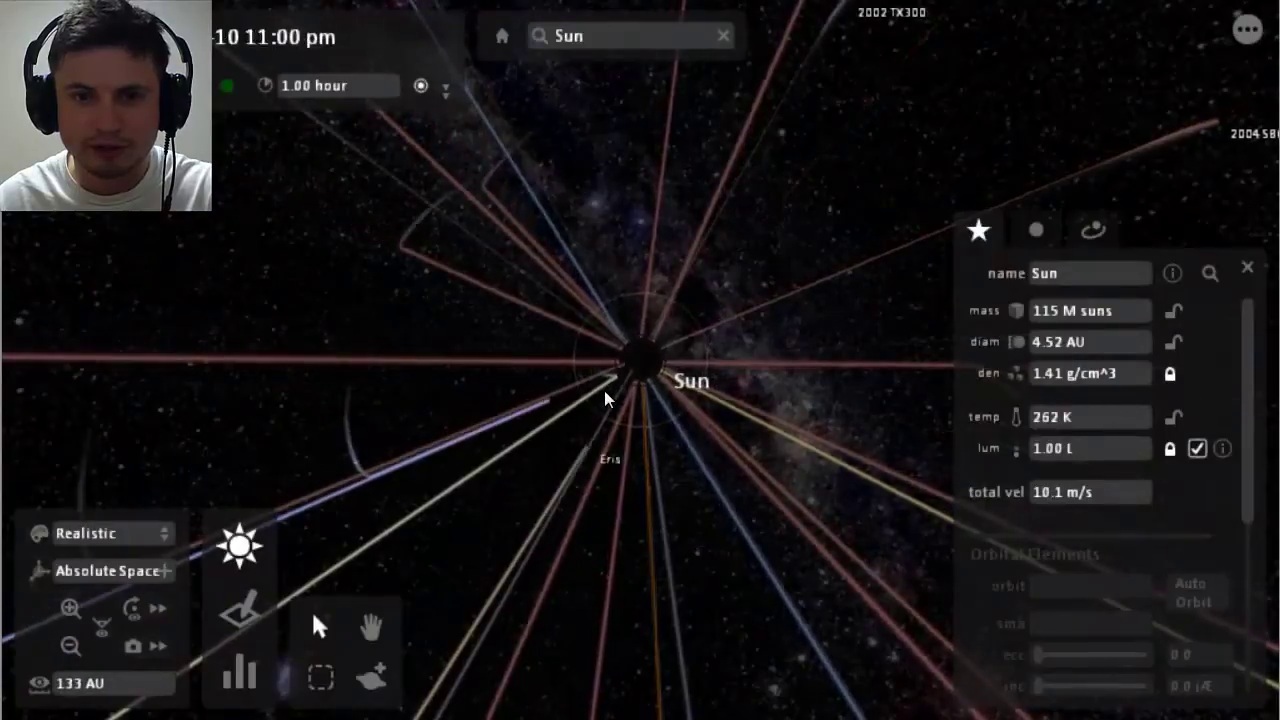
scroll(604, 390, down, 8)
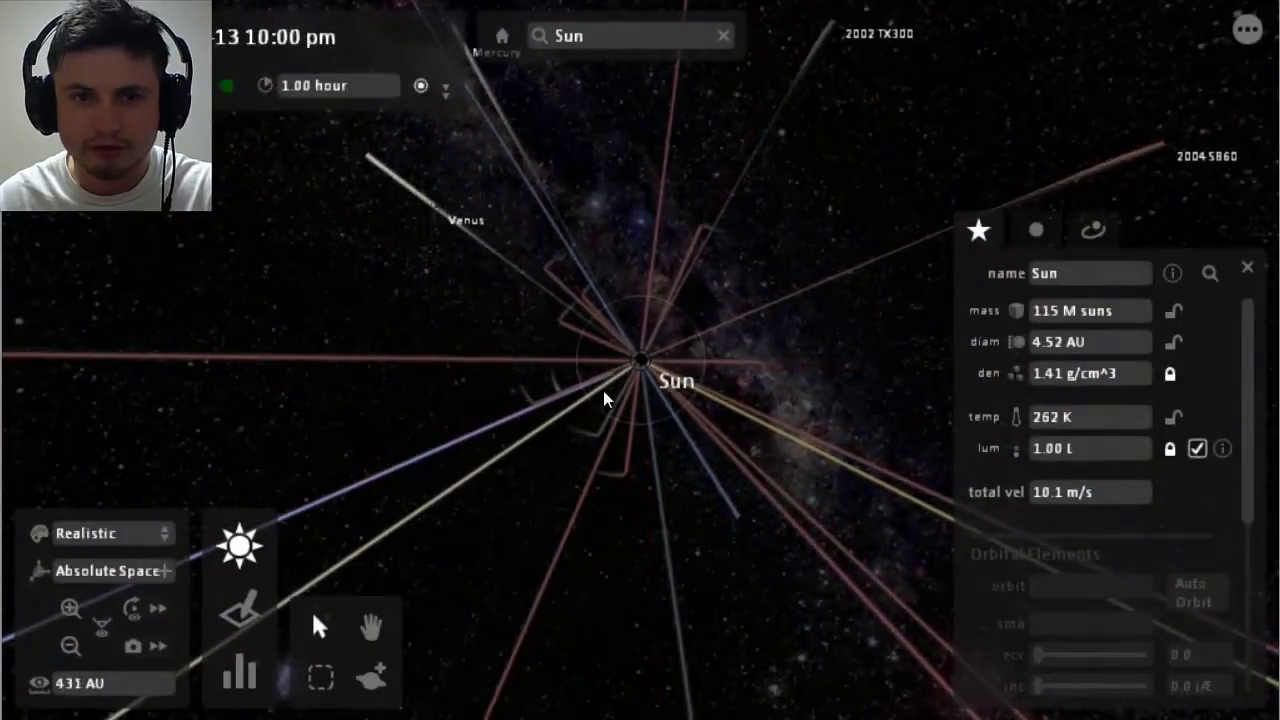
scroll(546, 340, up, 8)
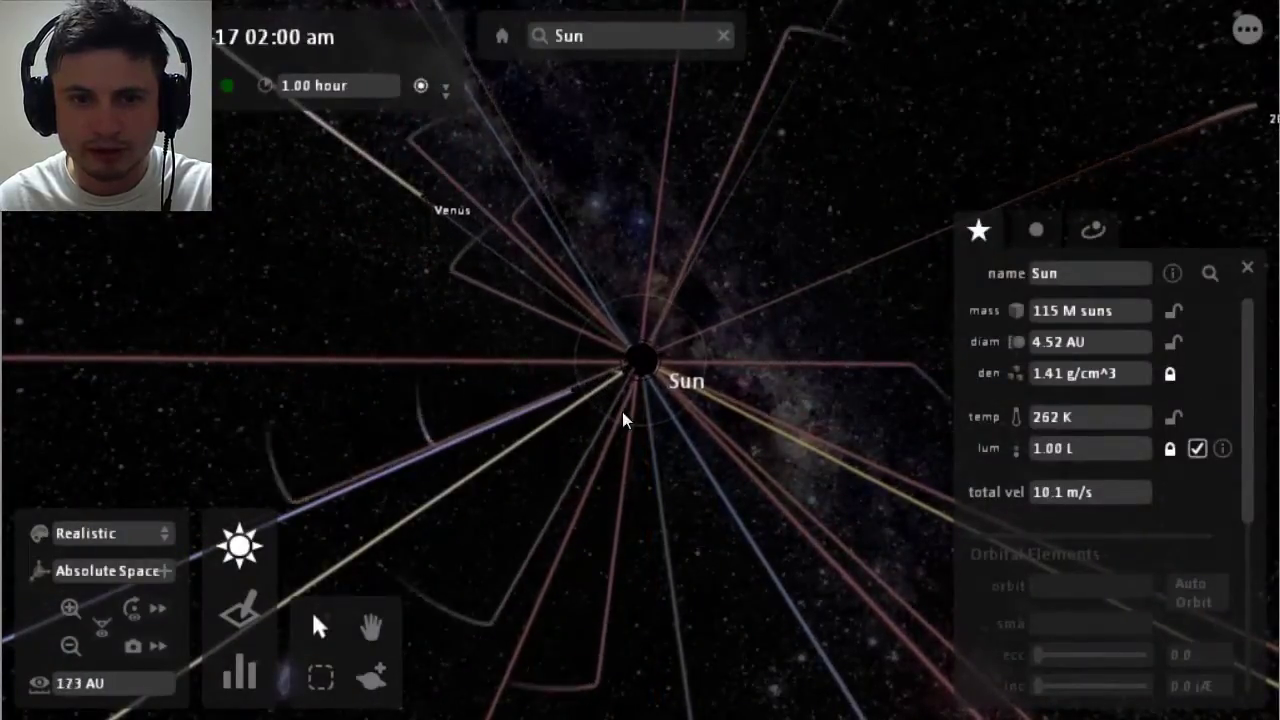
scroll(620, 396, down, 10)
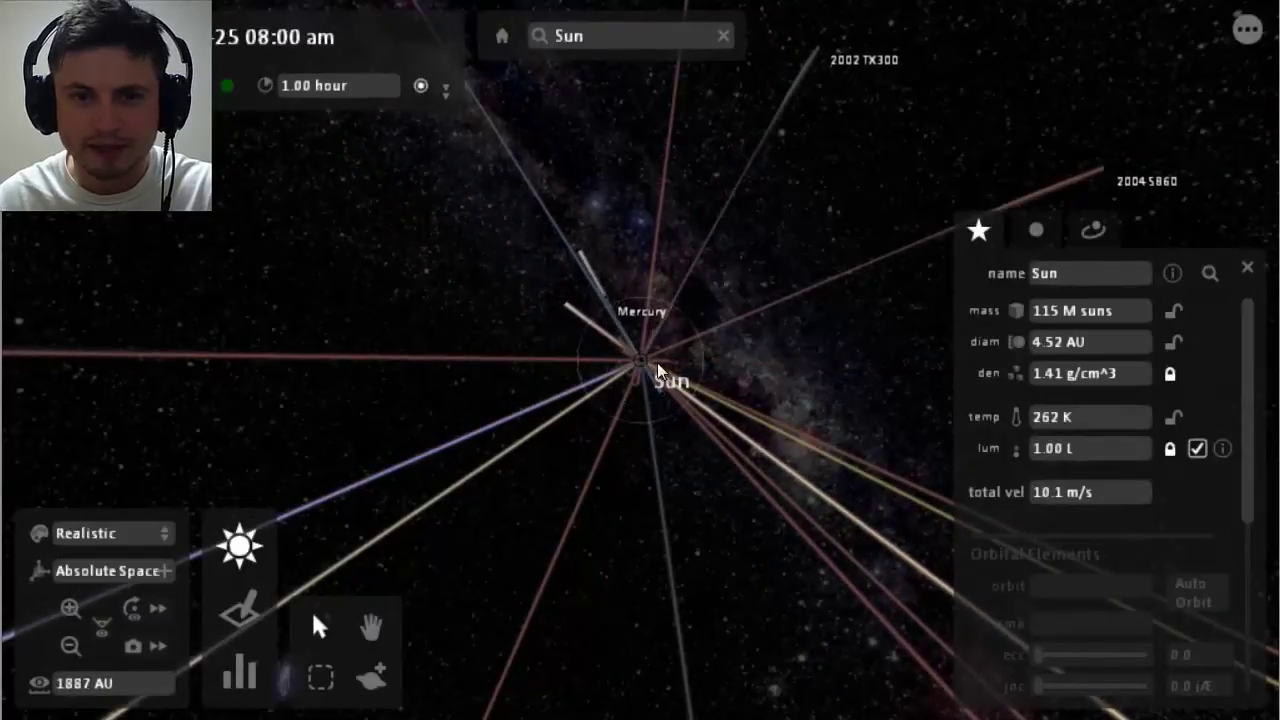
scroll(662, 375, down, 10)
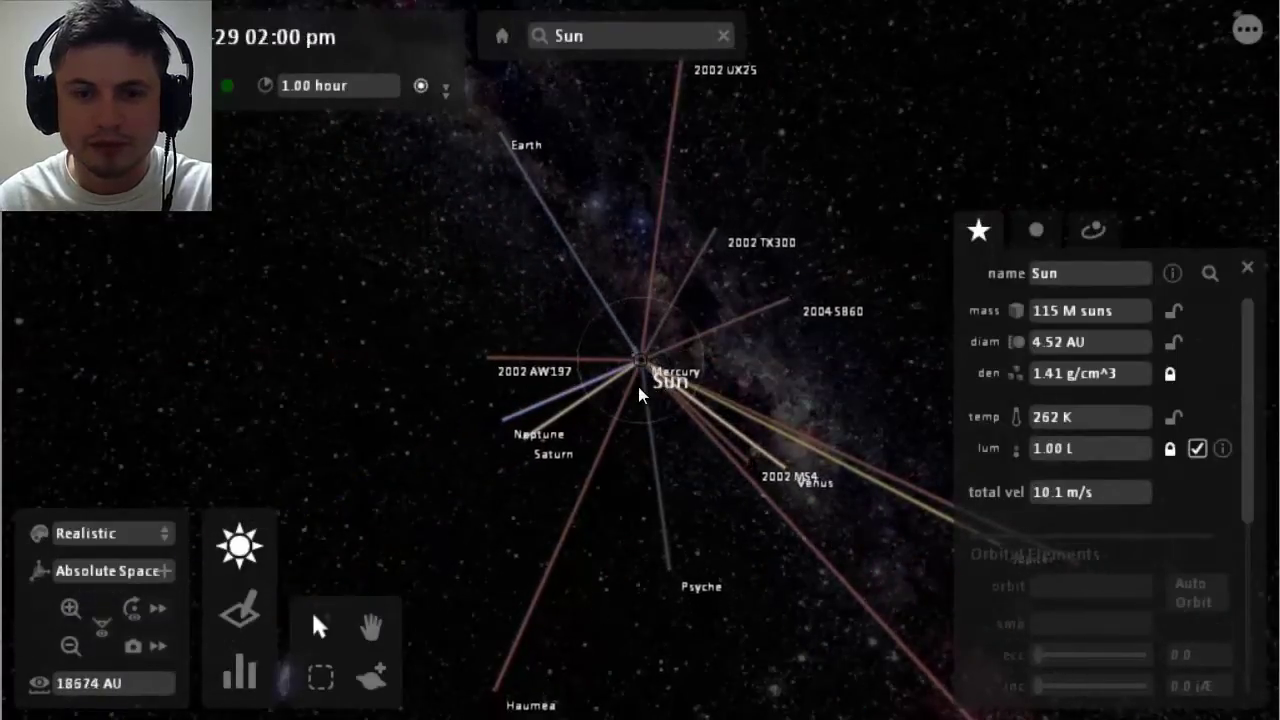
scroll(636, 404, up, 5)
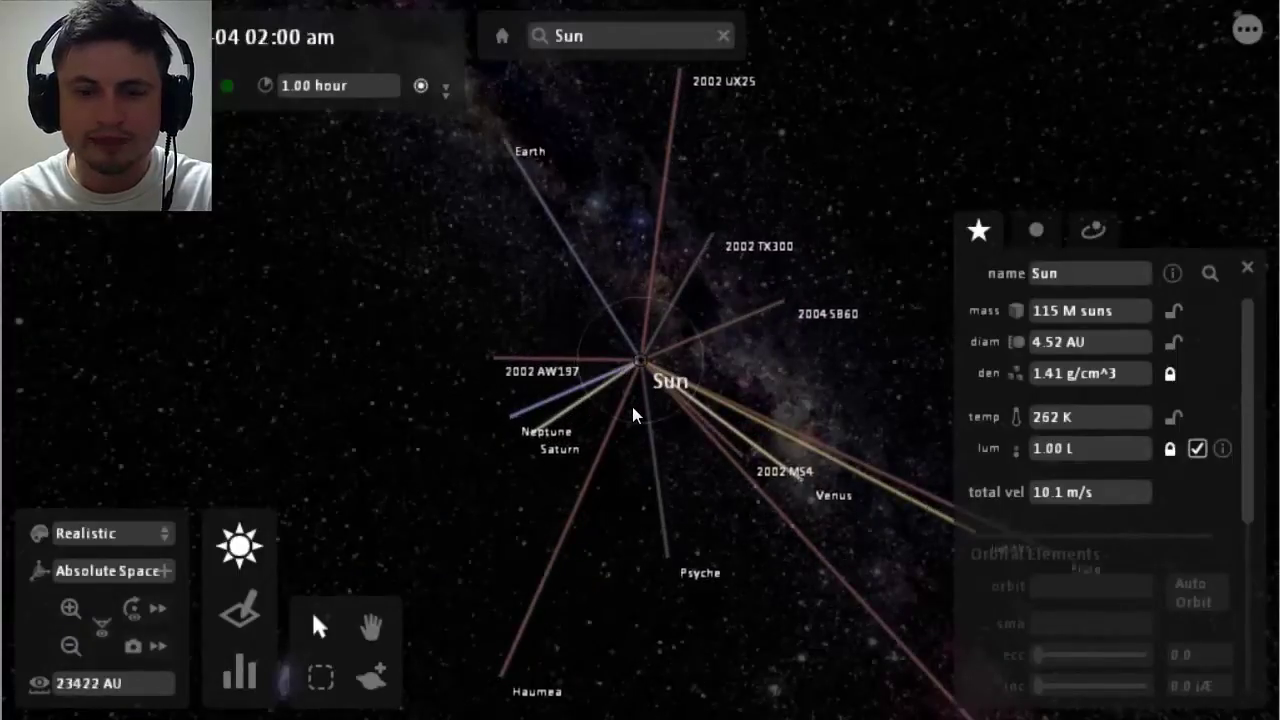
scroll(645, 405, down, 3)
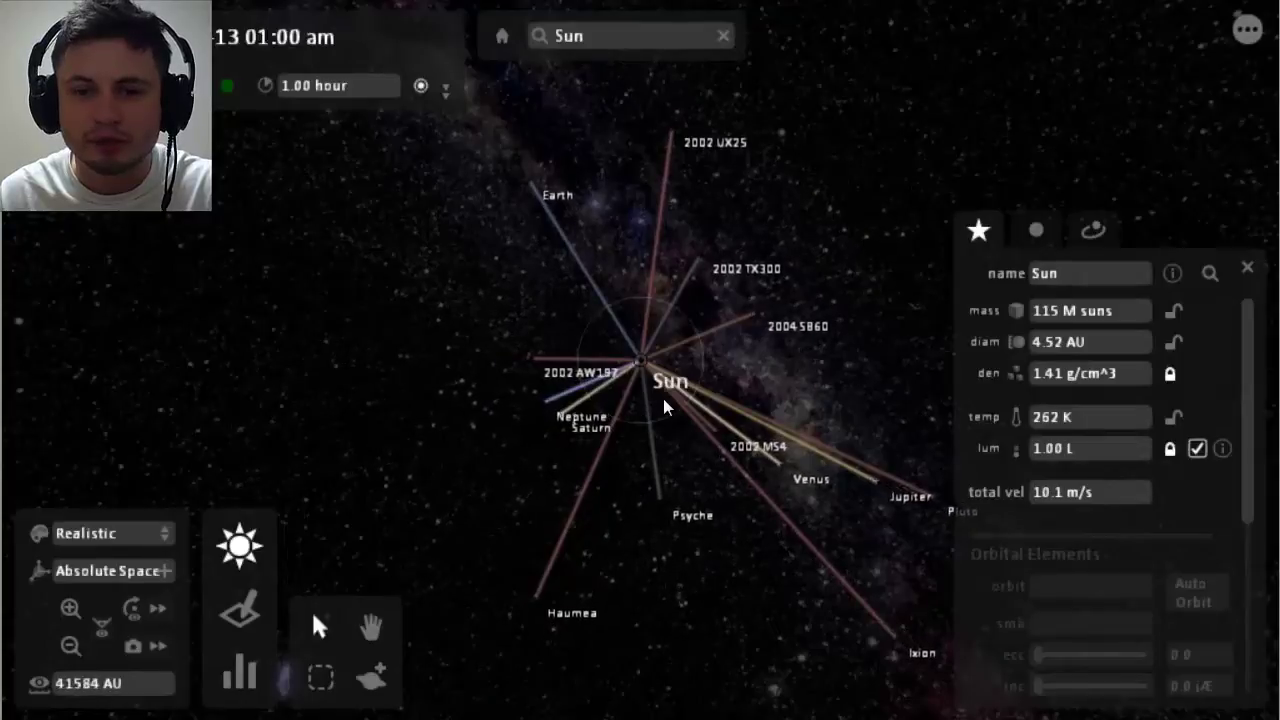
scroll(663, 398, down, 3)
scroll(661, 394, up, 3)
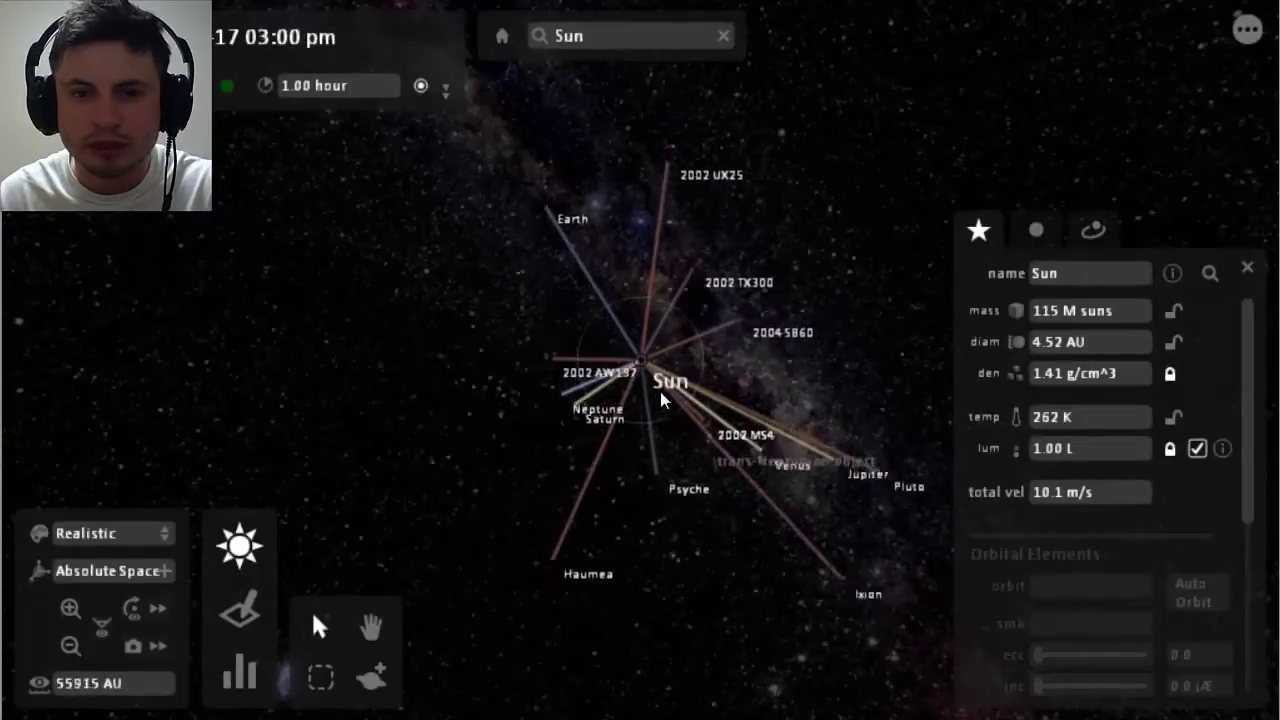
scroll(660, 391, up, 5)
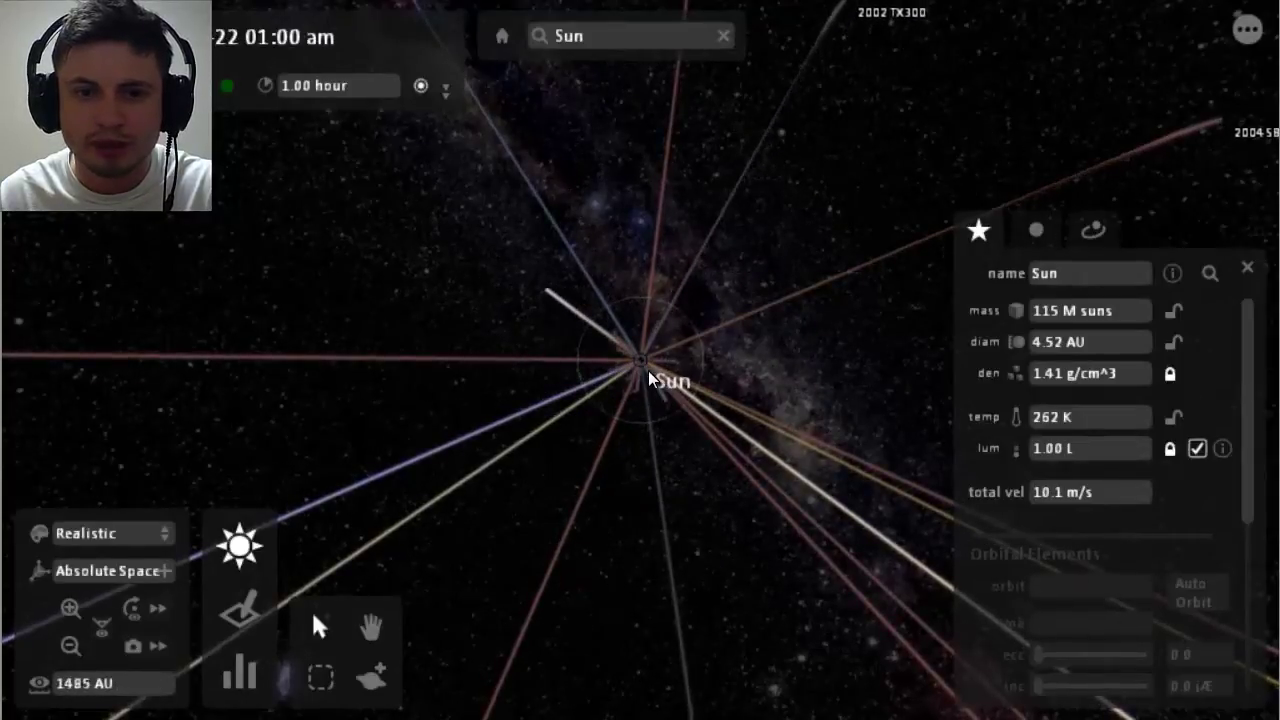
scroll(640, 368, up, 3)
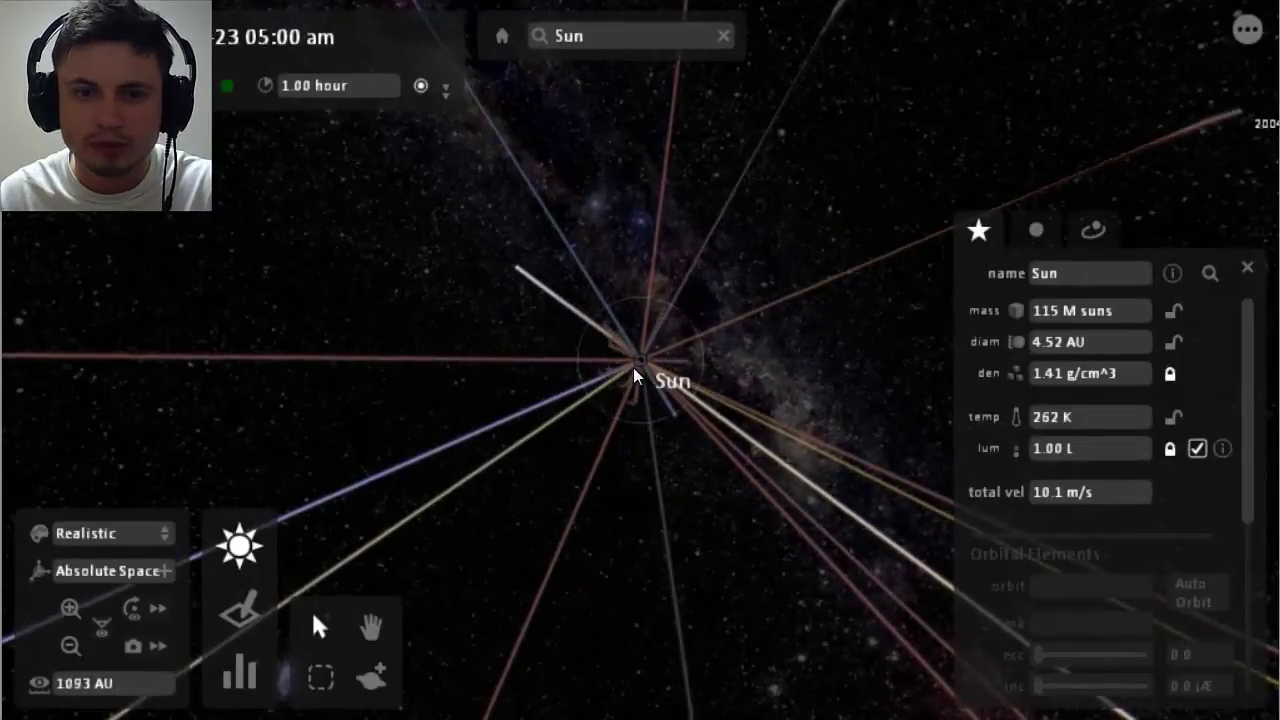
Step: Load the Earth & Moon sample simulation and fly the camera in close to Earth
click(1240, 34)
scroll(1062, 500, down, 3)
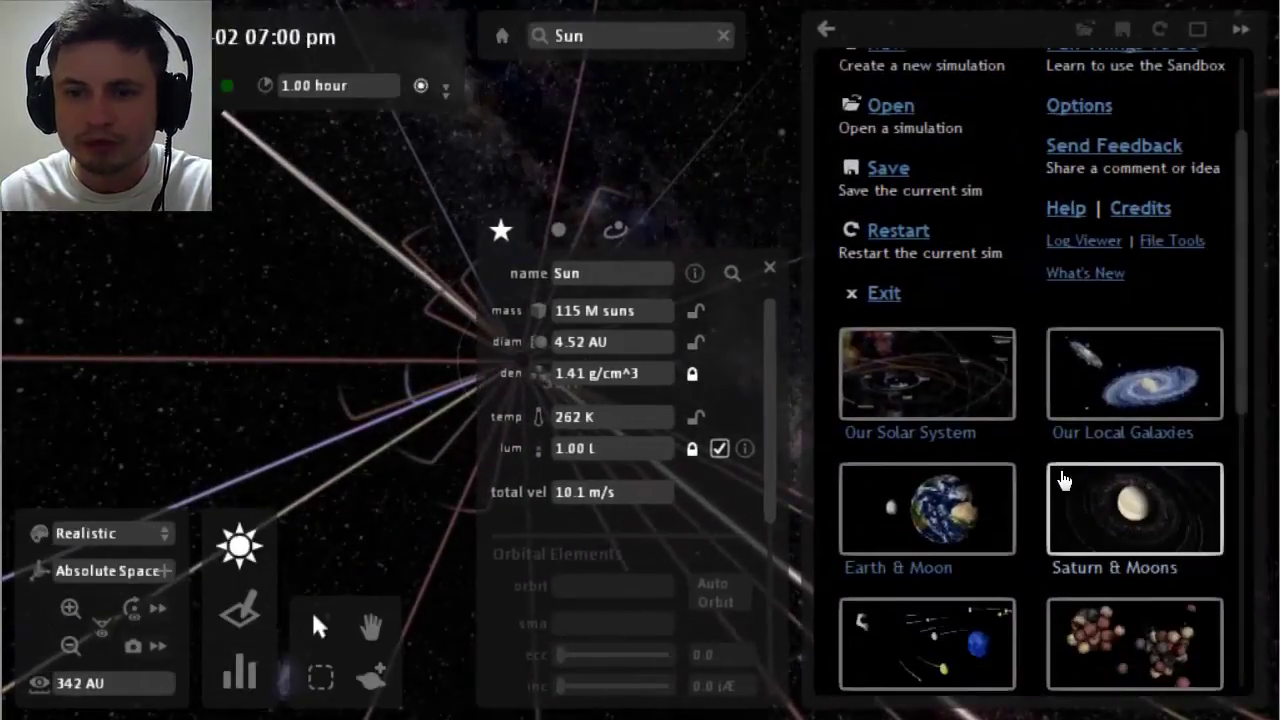
scroll(1062, 488, down, 2)
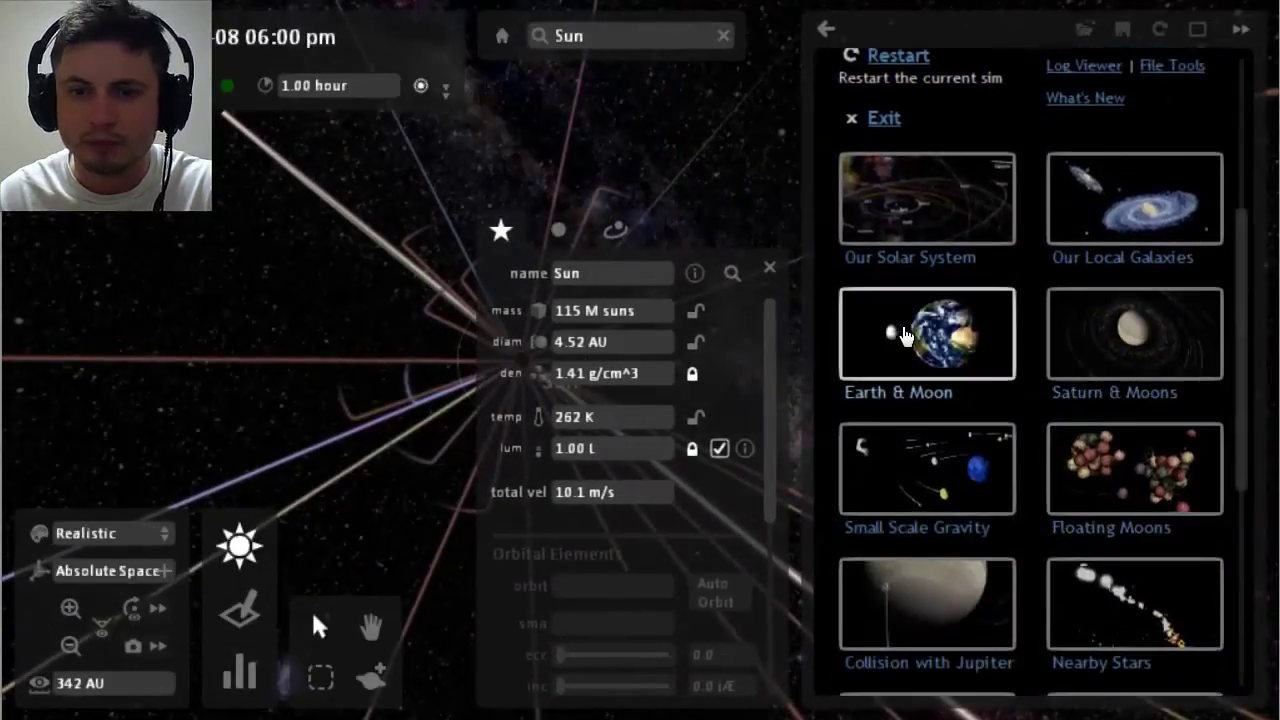
click(940, 321)
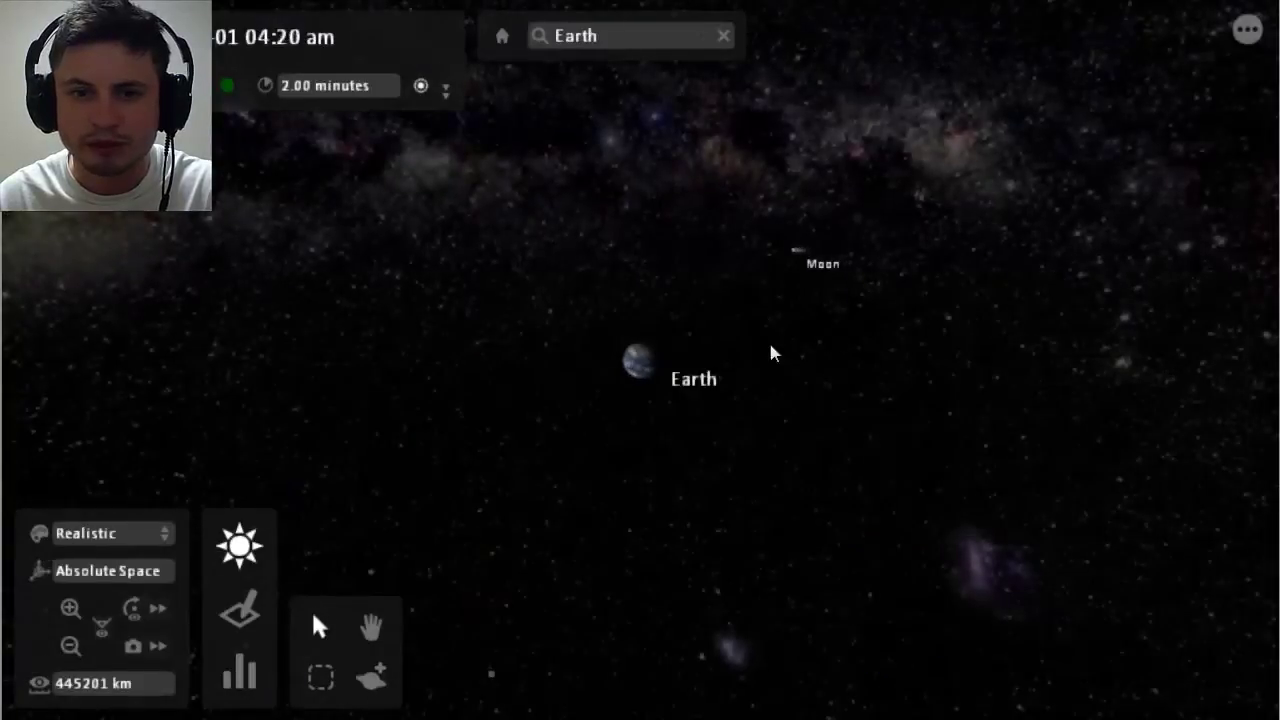
double_click(646, 373)
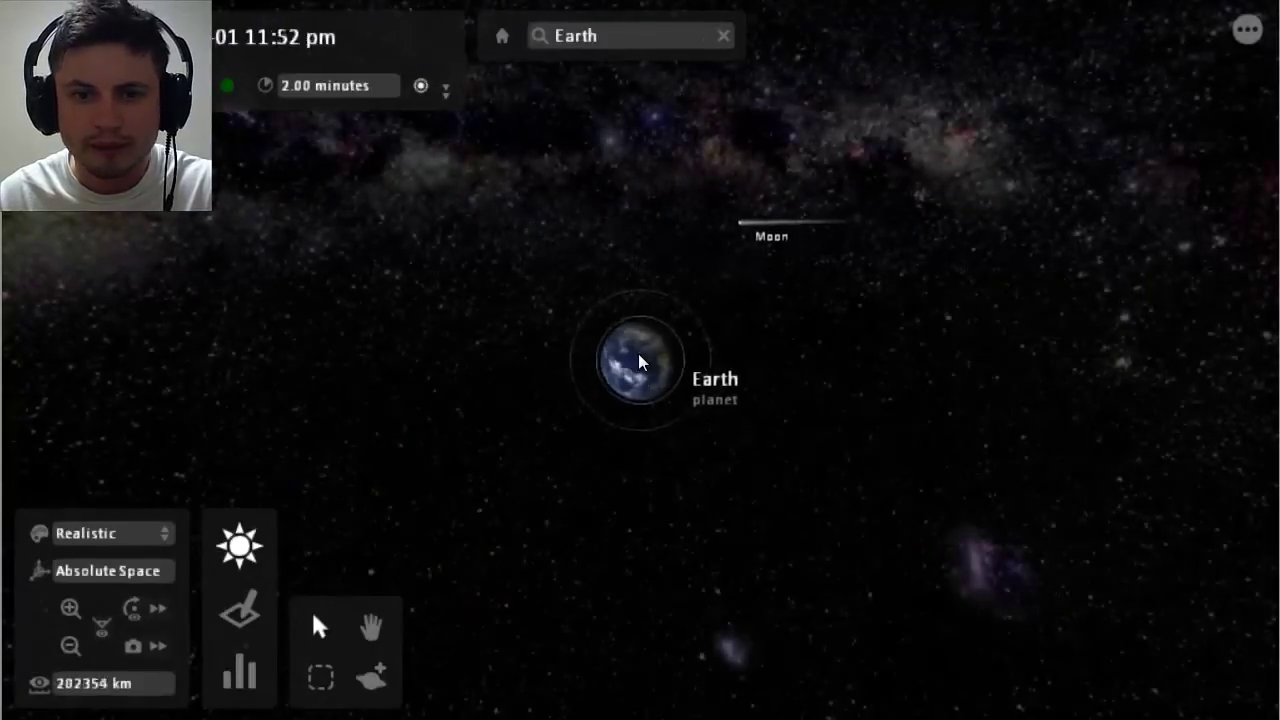
Step: Select Earth, then switch to the Jupiter & Moons sample simulation from the main menu
scroll(628, 366, down, 5)
click(621, 360)
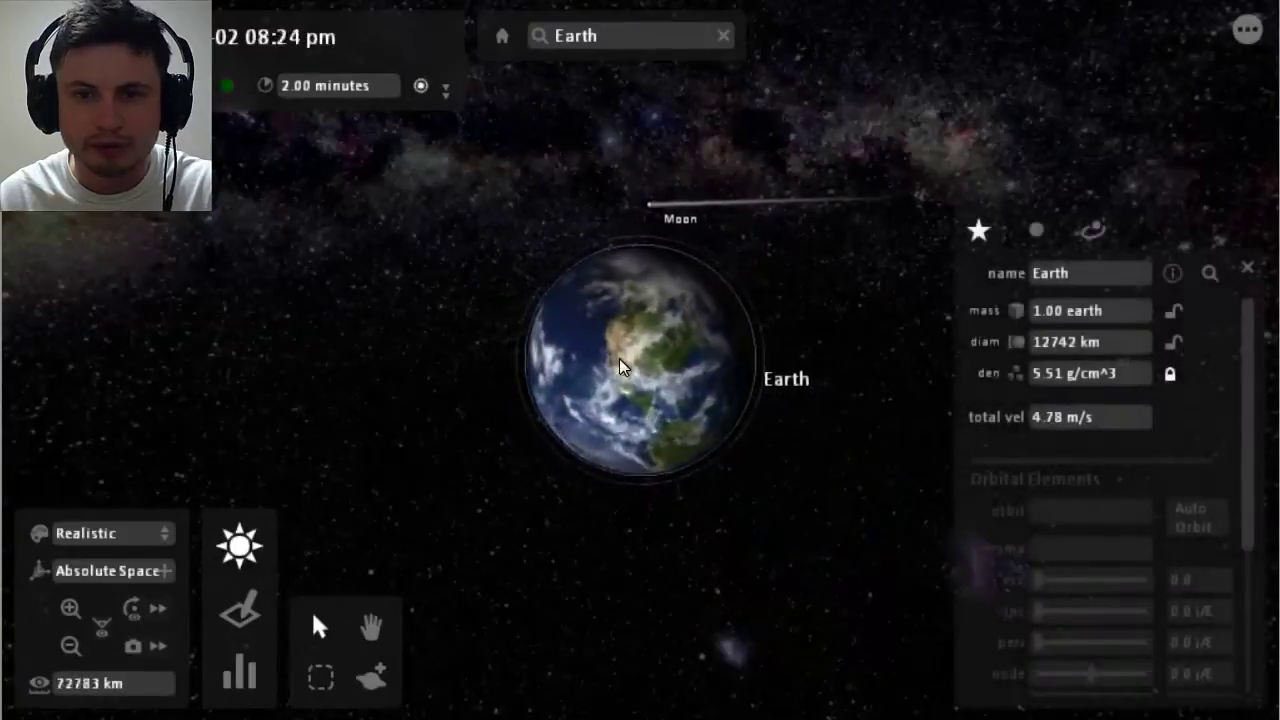
click(1245, 37)
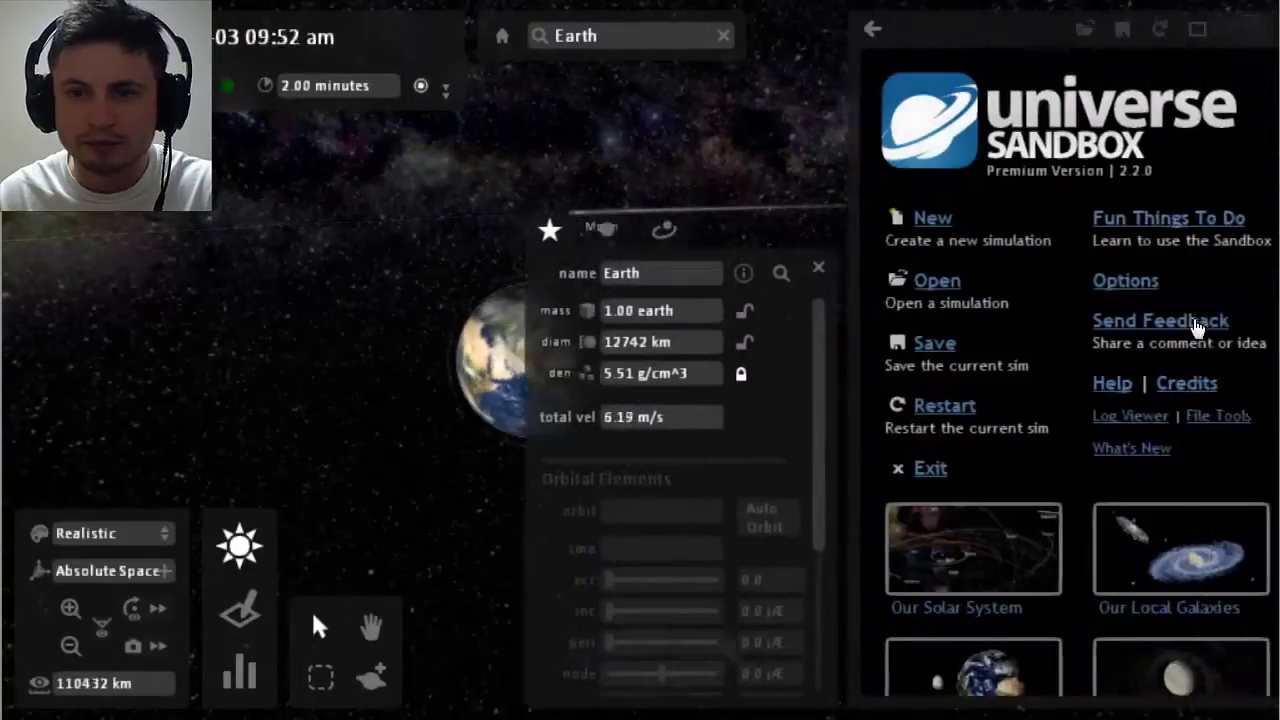
scroll(1133, 520, down, 5)
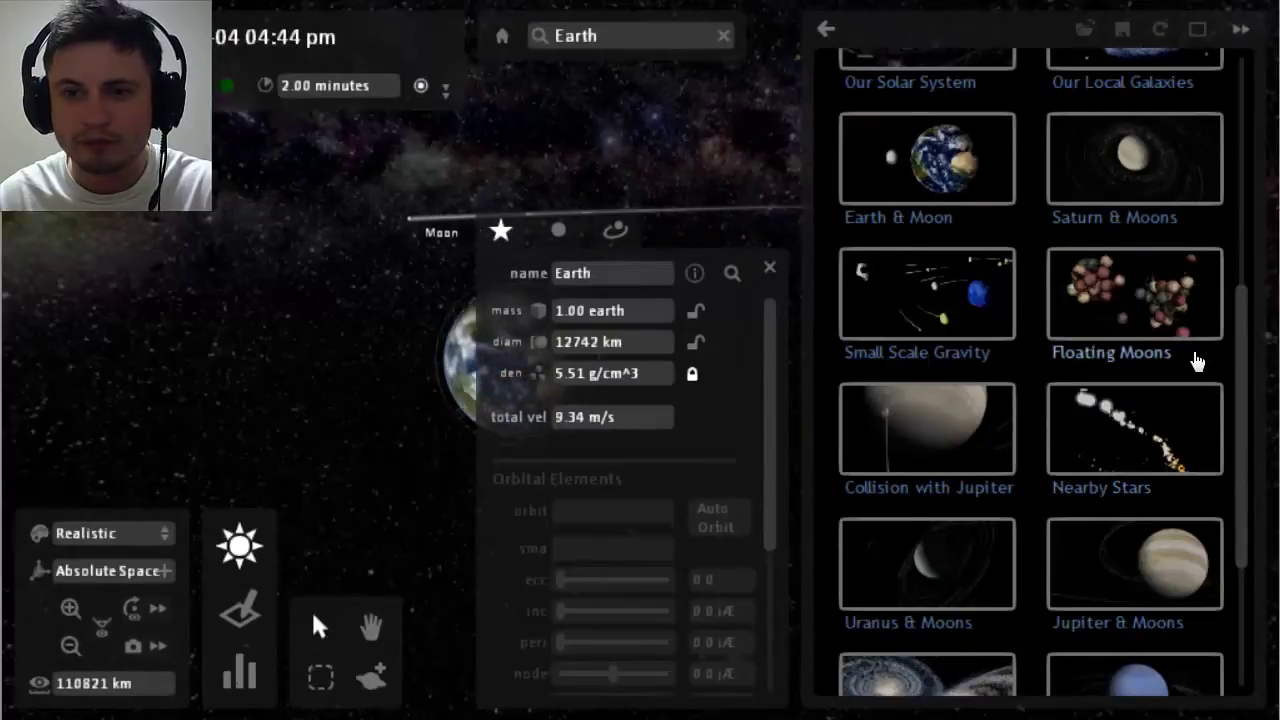
scroll(1186, 363, up, 3)
scroll(1157, 363, down, 5)
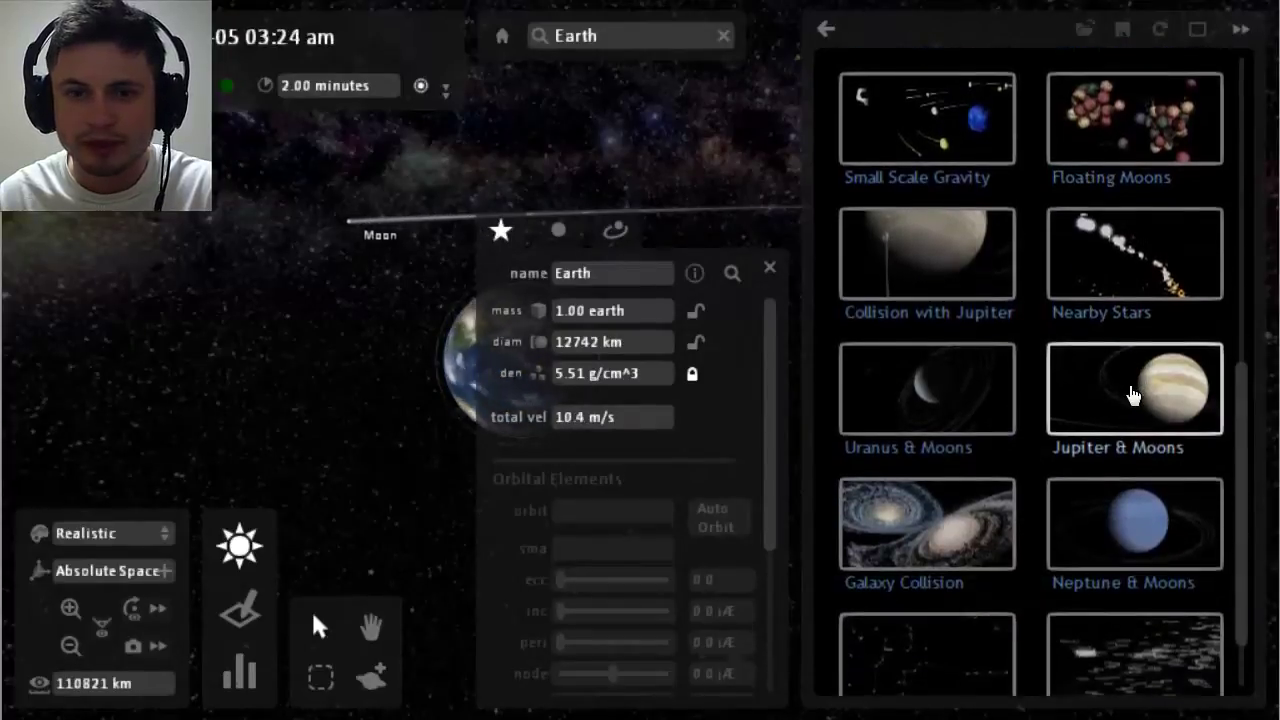
click(1138, 386)
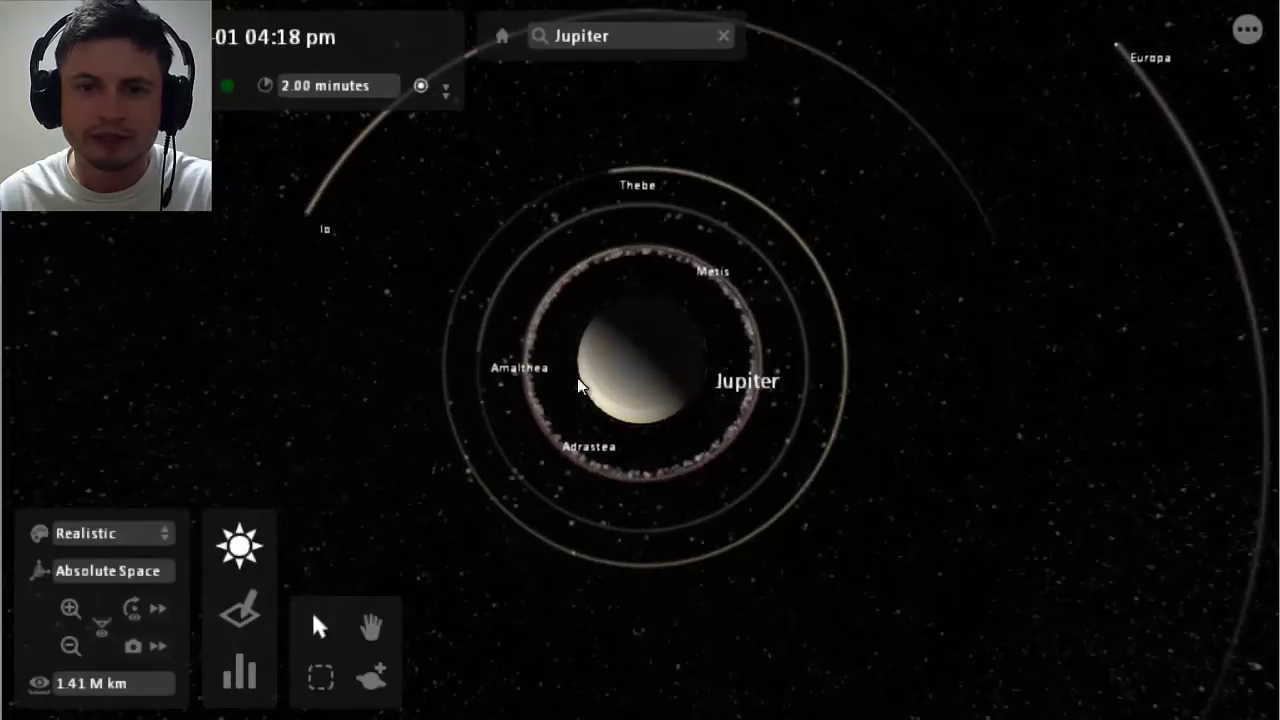
Step: Zoom in and out around Jupiter's moon system to locate Europa
scroll(727, 460, down, 10)
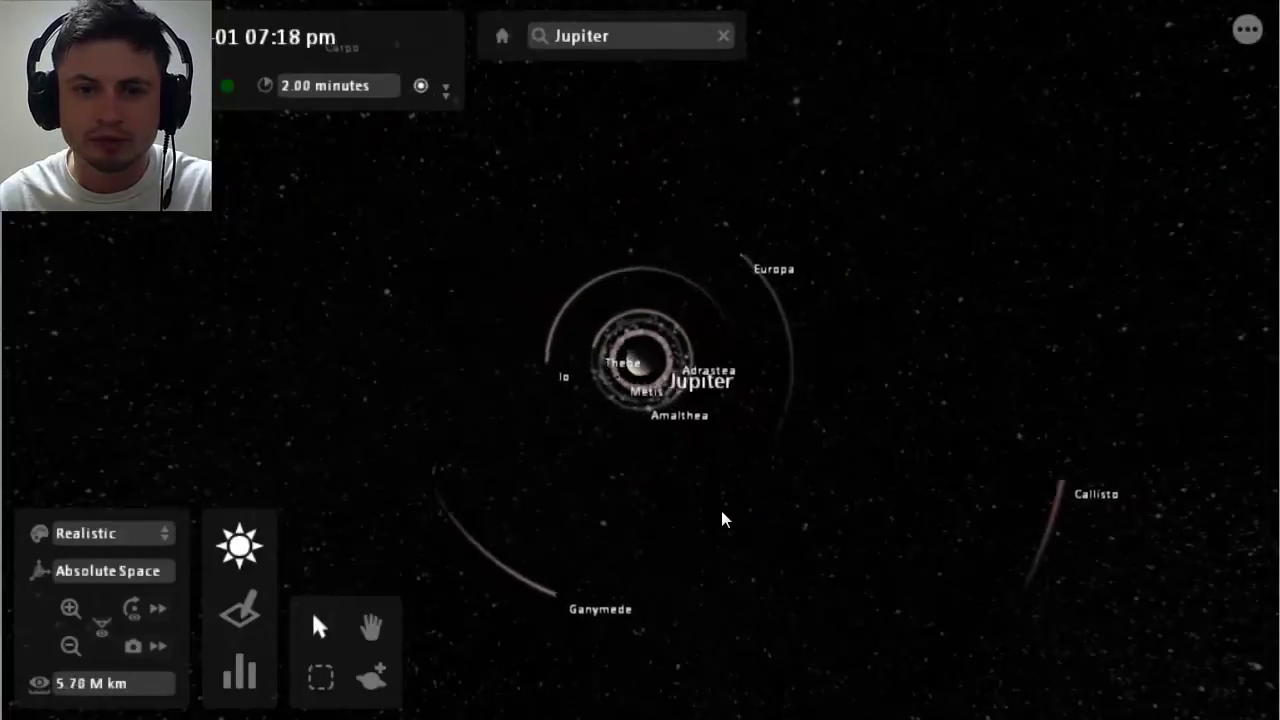
scroll(700, 495, down, 10)
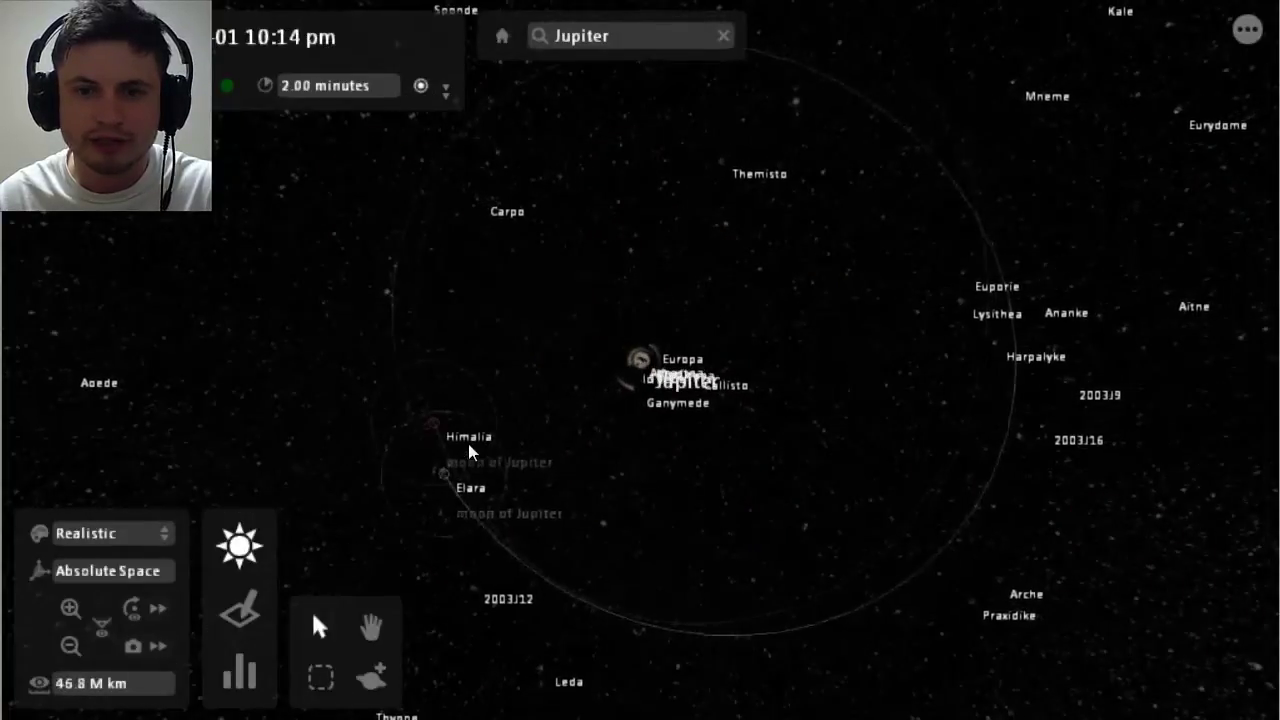
scroll(652, 385, up, 10)
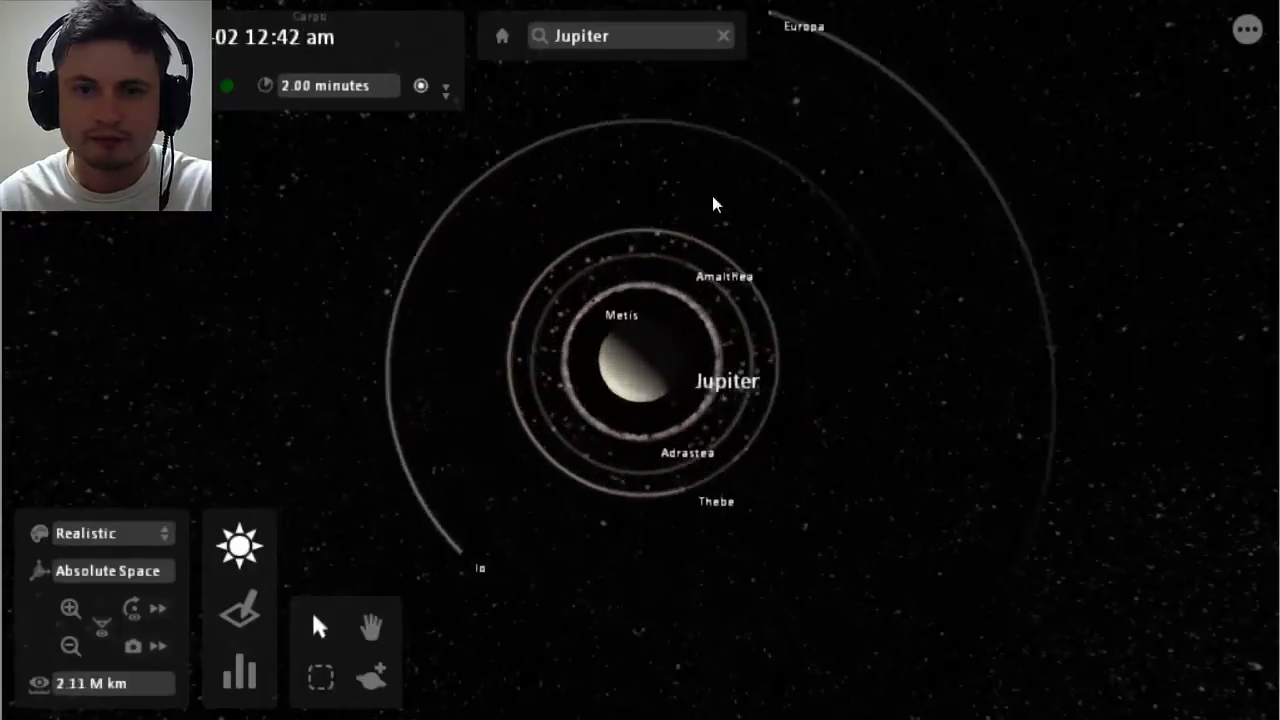
scroll(690, 225, down, 3)
Step: Set Europa's mass to 1 earth, then deselect it to close its properties
click(696, 104)
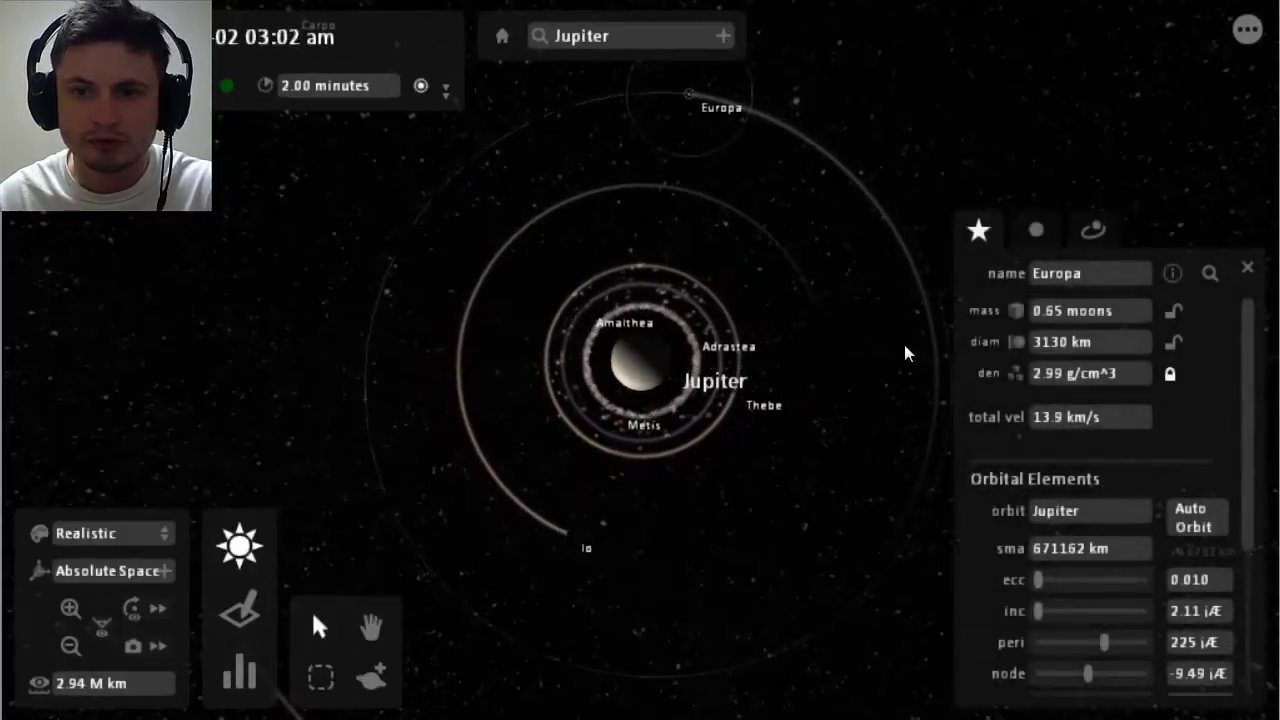
mouse_move(1073, 311)
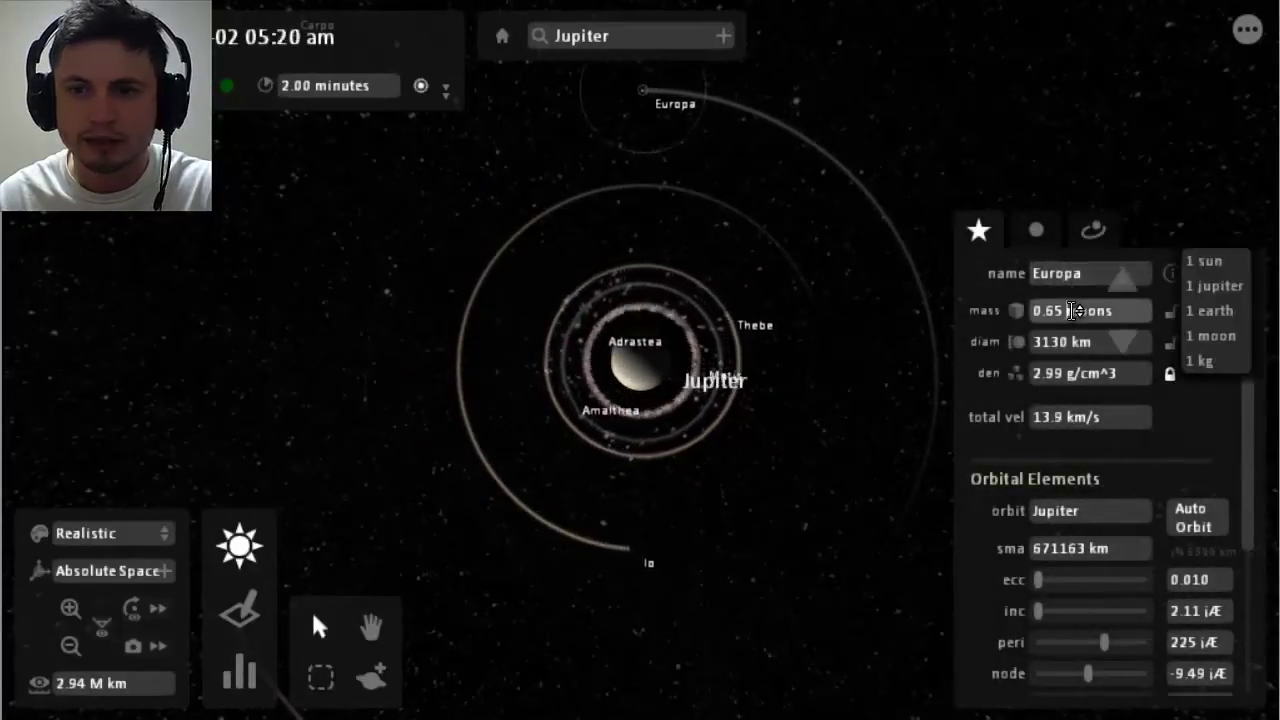
click(1214, 311)
click(799, 257)
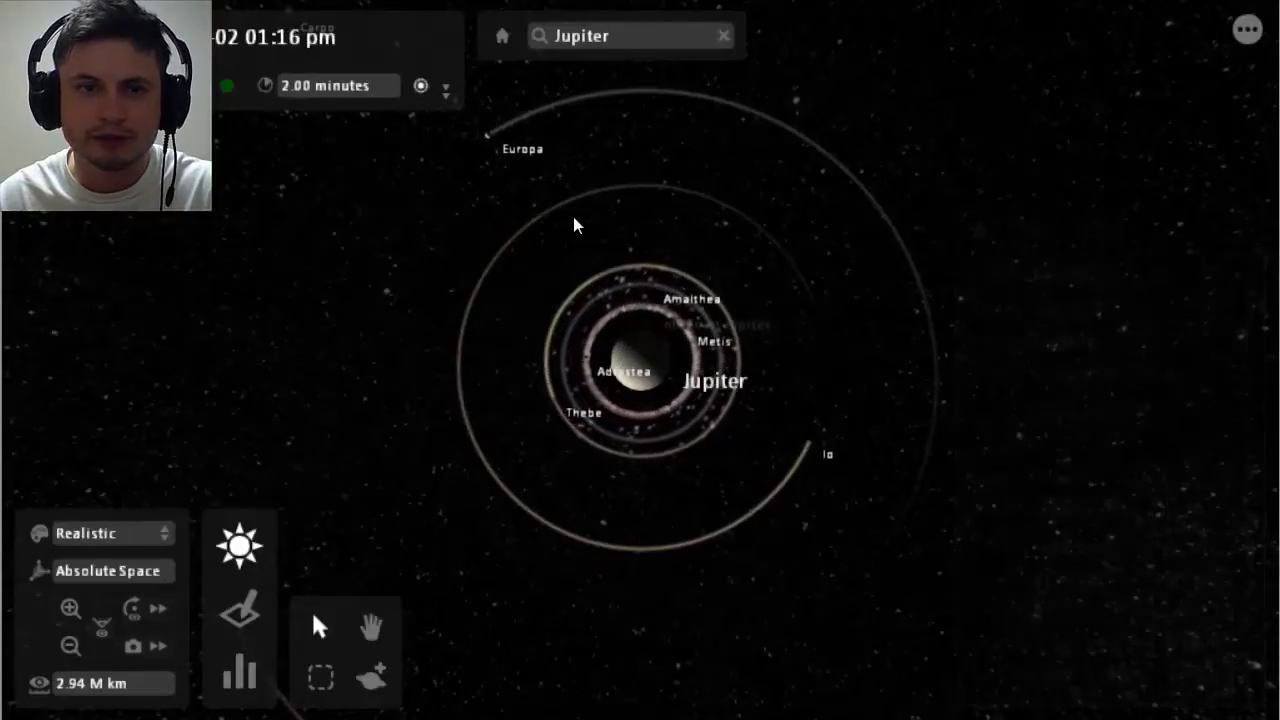
Step: Raise the simulation time step to 1 hour so the moons' orbits become chaotic
click(324, 87)
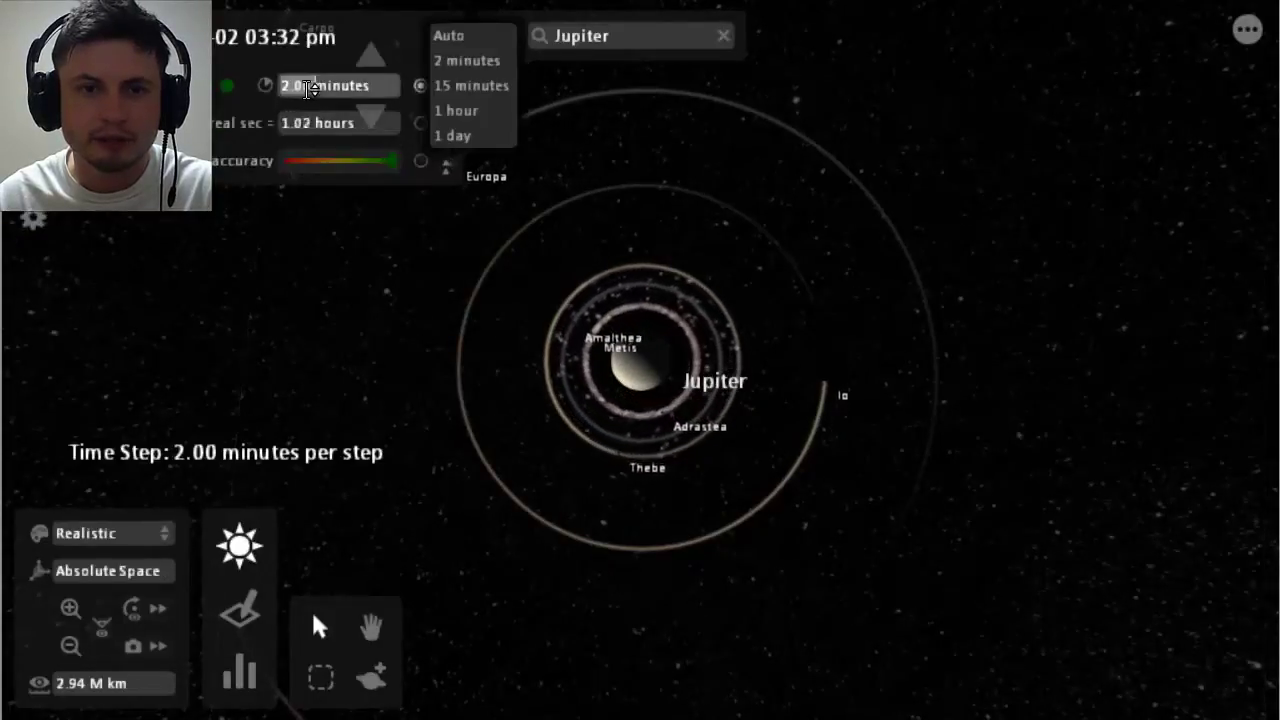
click(474, 111)
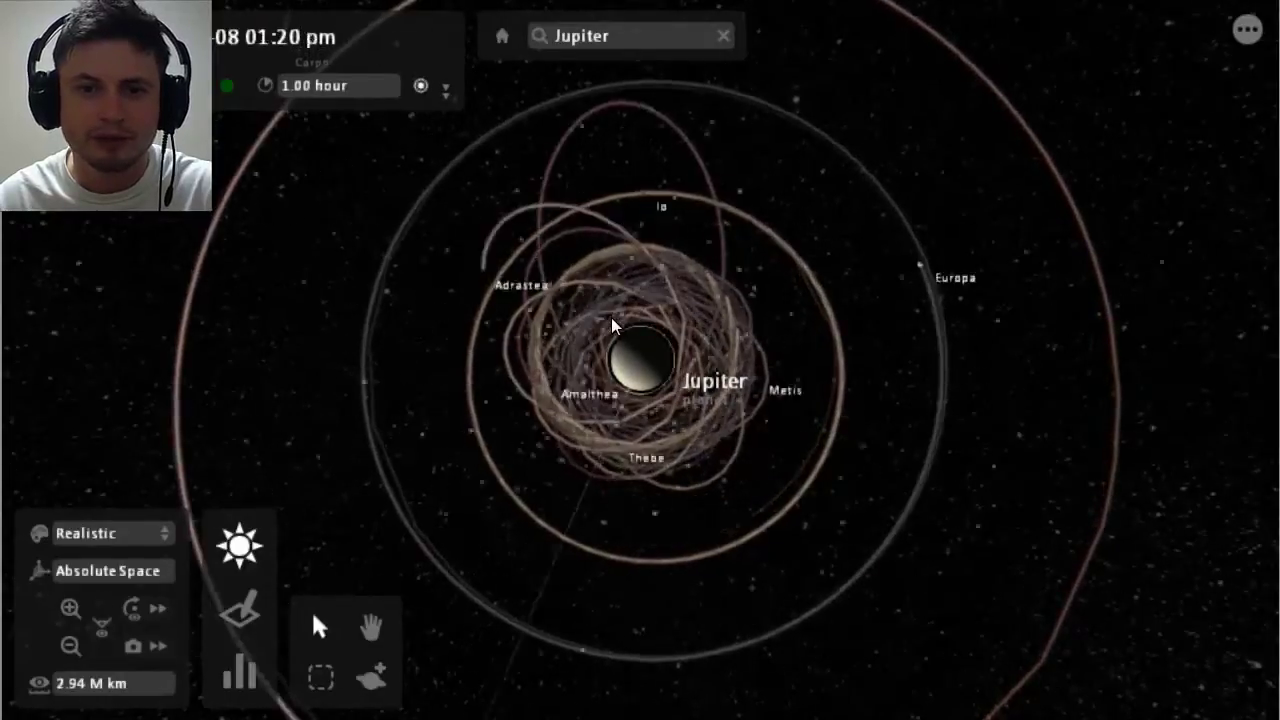
scroll(665, 320, down, 5)
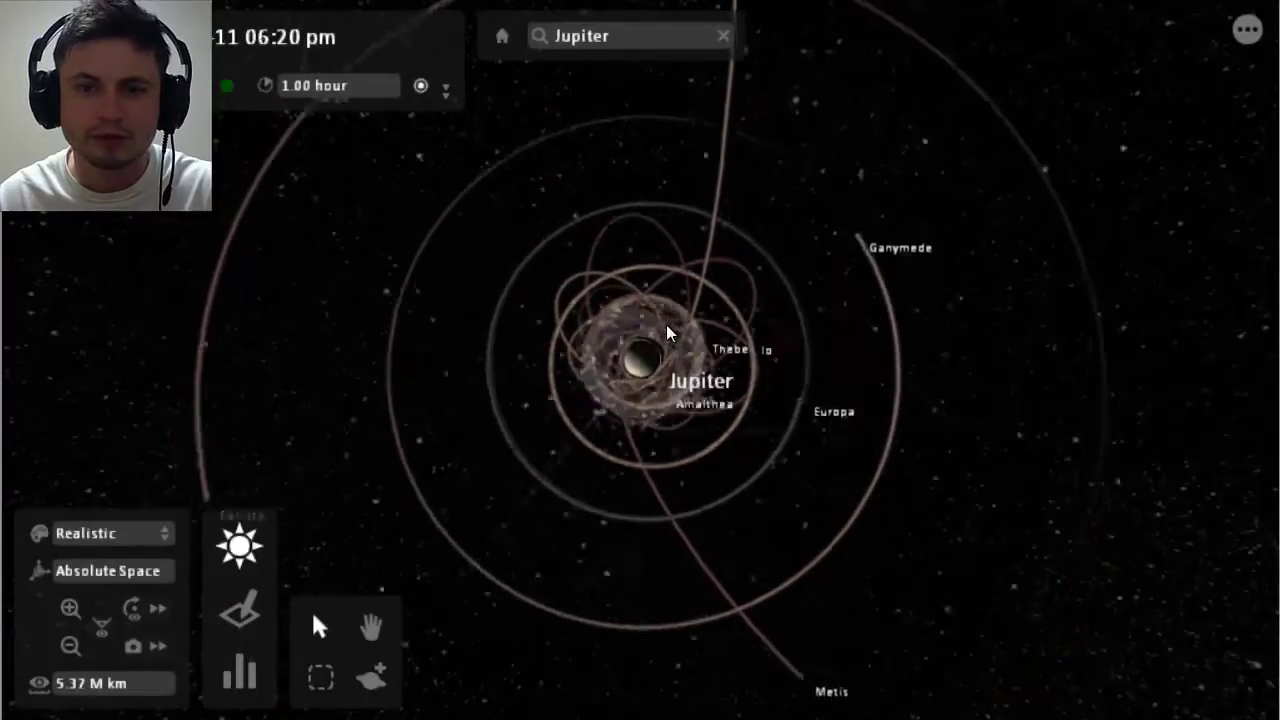
Step: Load the Our Solar System sample simulation, then reopen the main menu's simulation list
click(1247, 29)
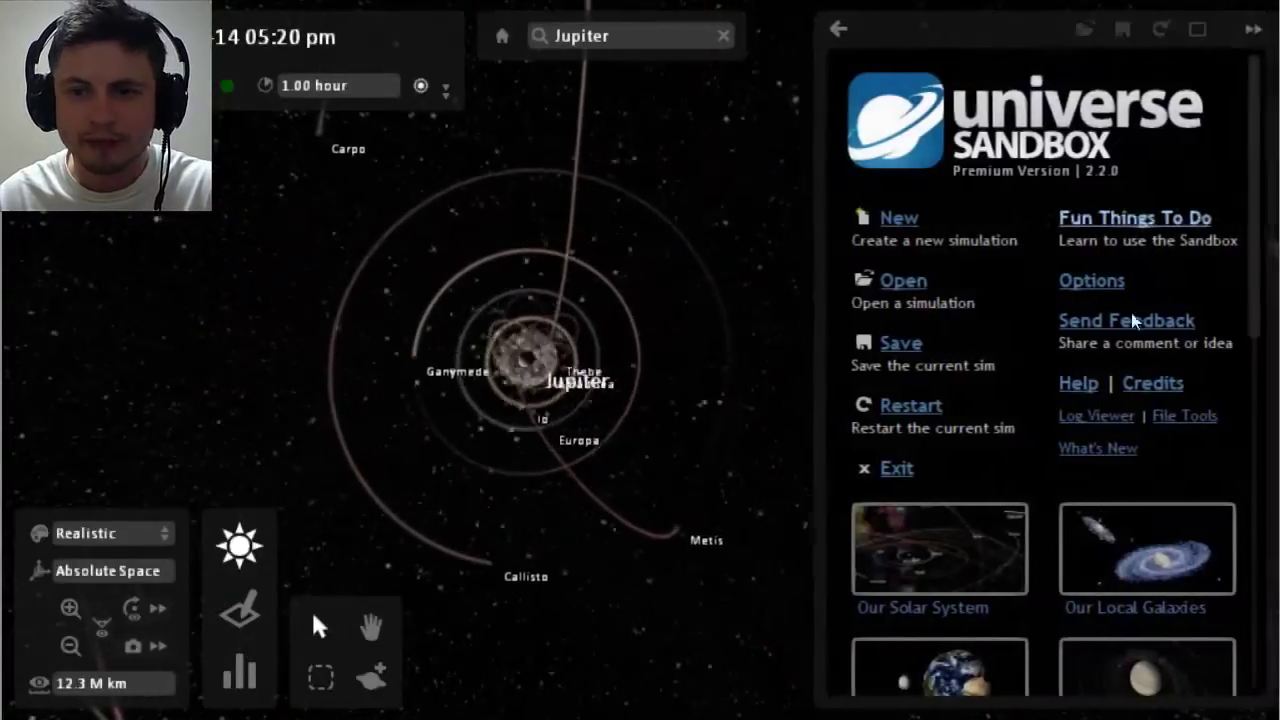
scroll(1122, 325, down, 3)
scroll(960, 398, down, 3)
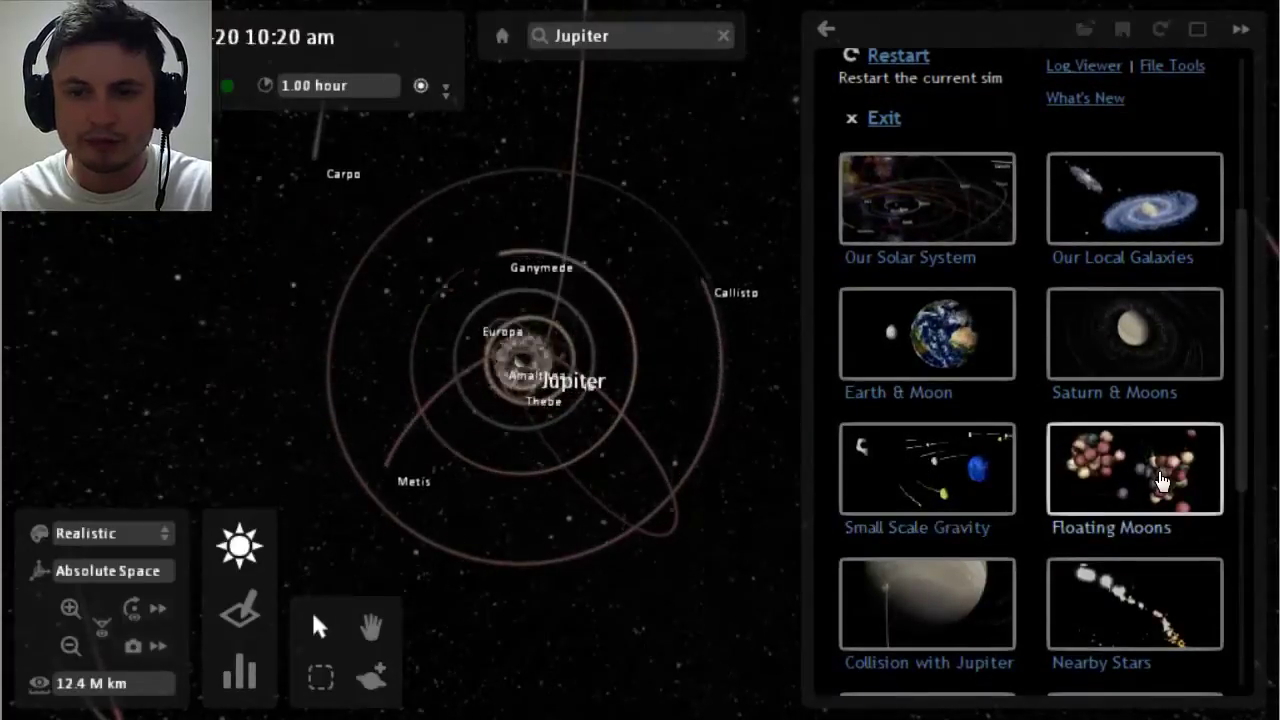
scroll(990, 485, down, 3)
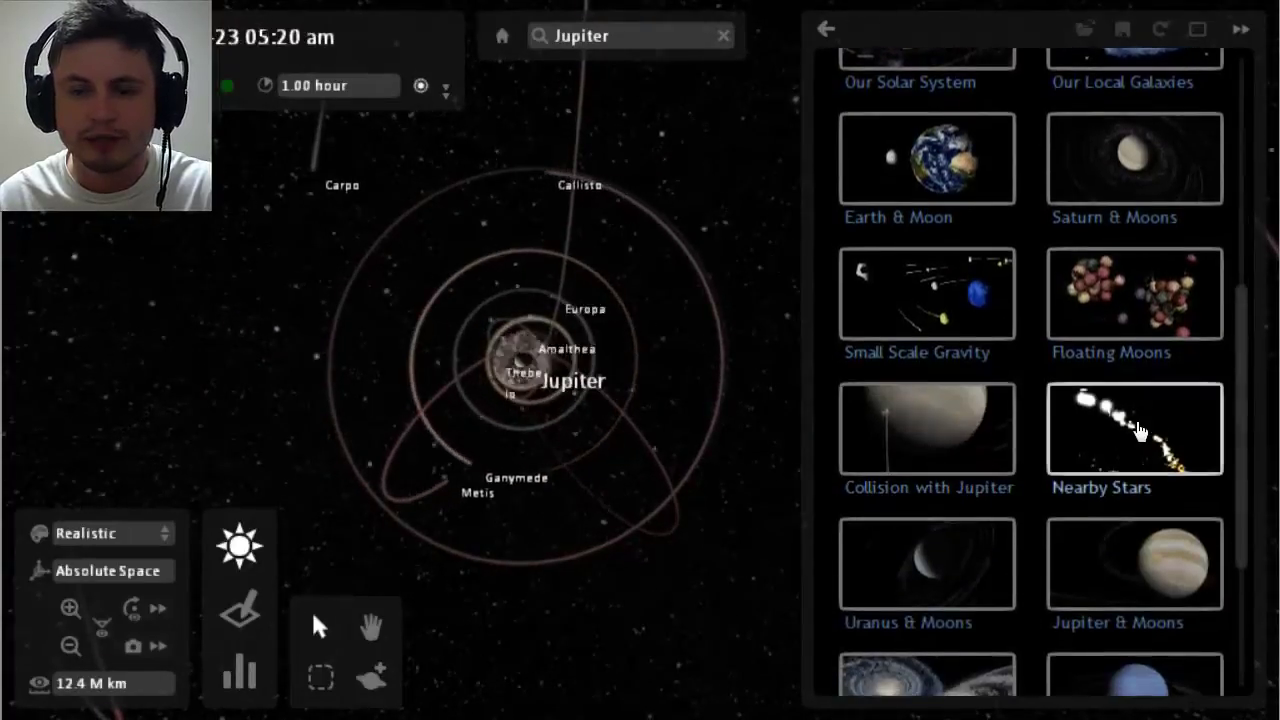
scroll(969, 226, up, 3)
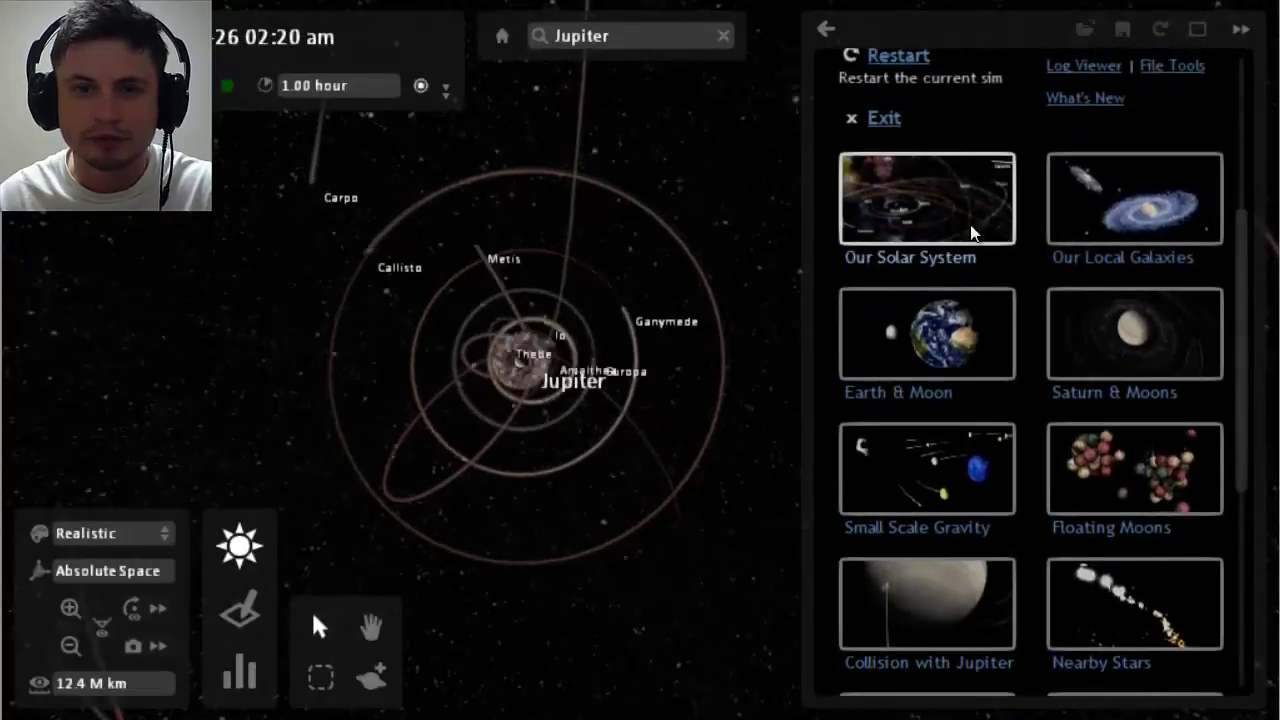
click(943, 245)
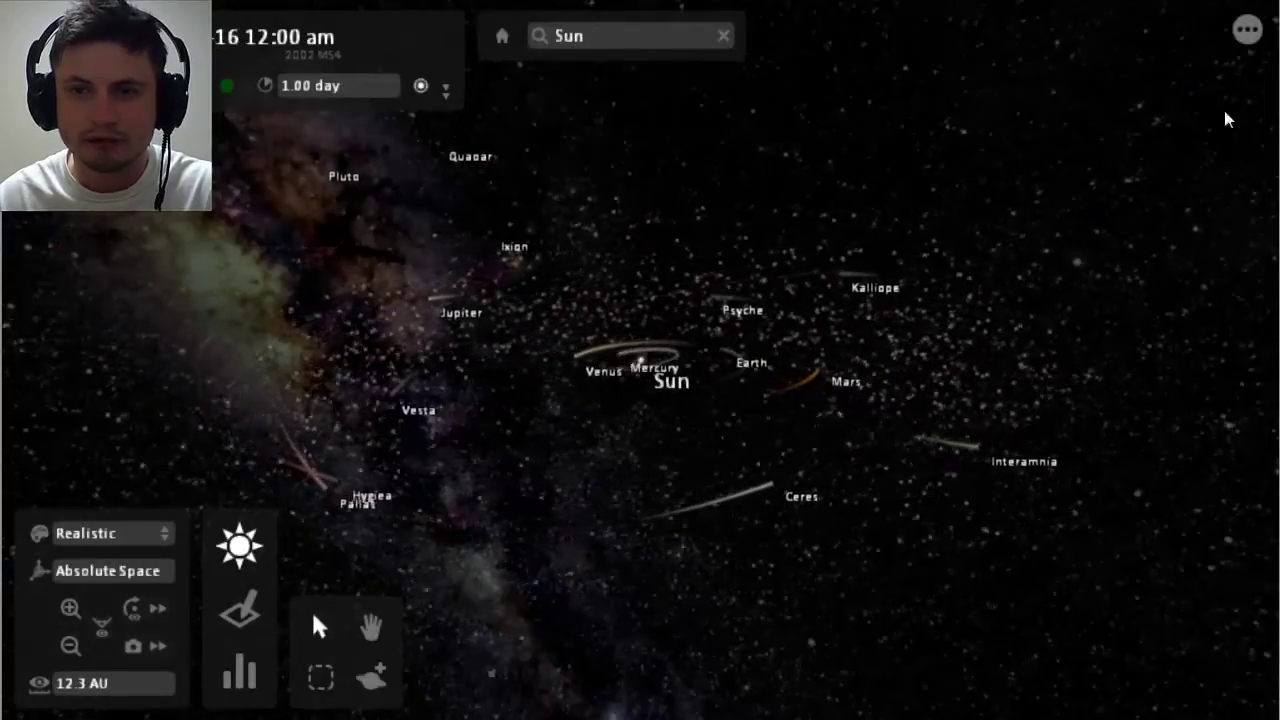
click(1247, 29)
scroll(1143, 300, down, 3)
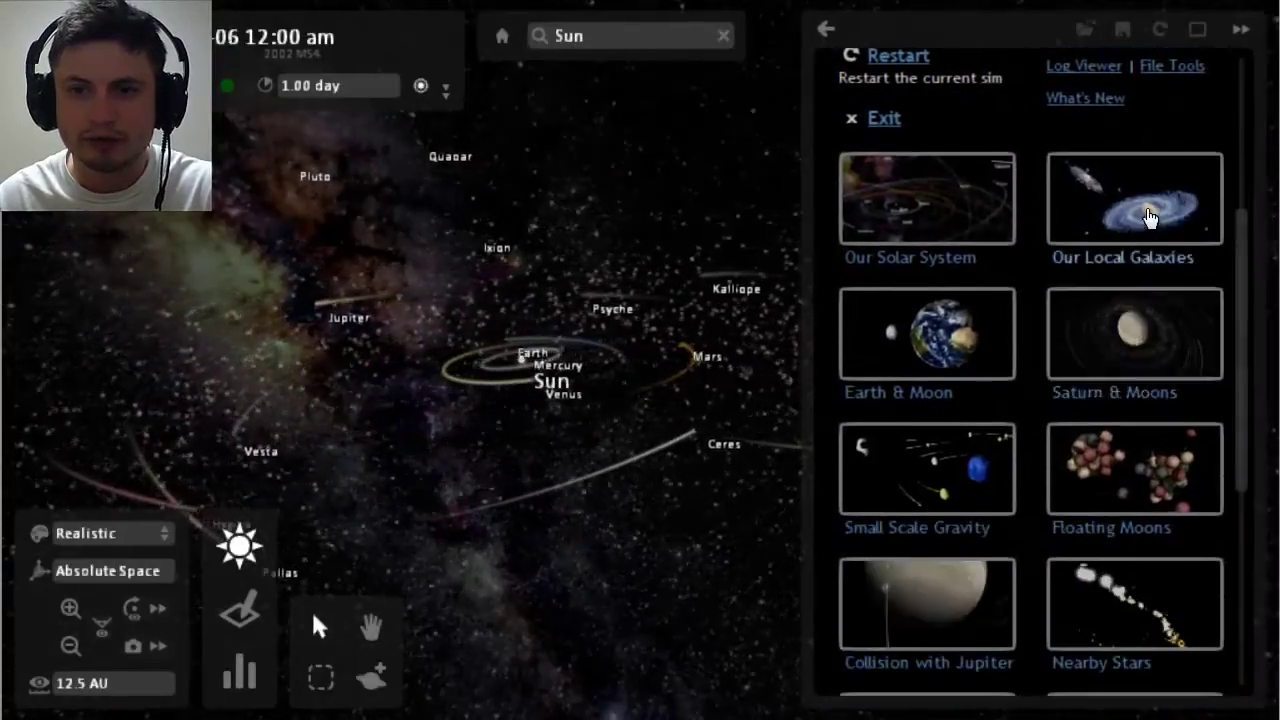
Step: Load Our Local Galaxies and raise the Milky Way's mass by entering 2000, then close its properties
click(1148, 190)
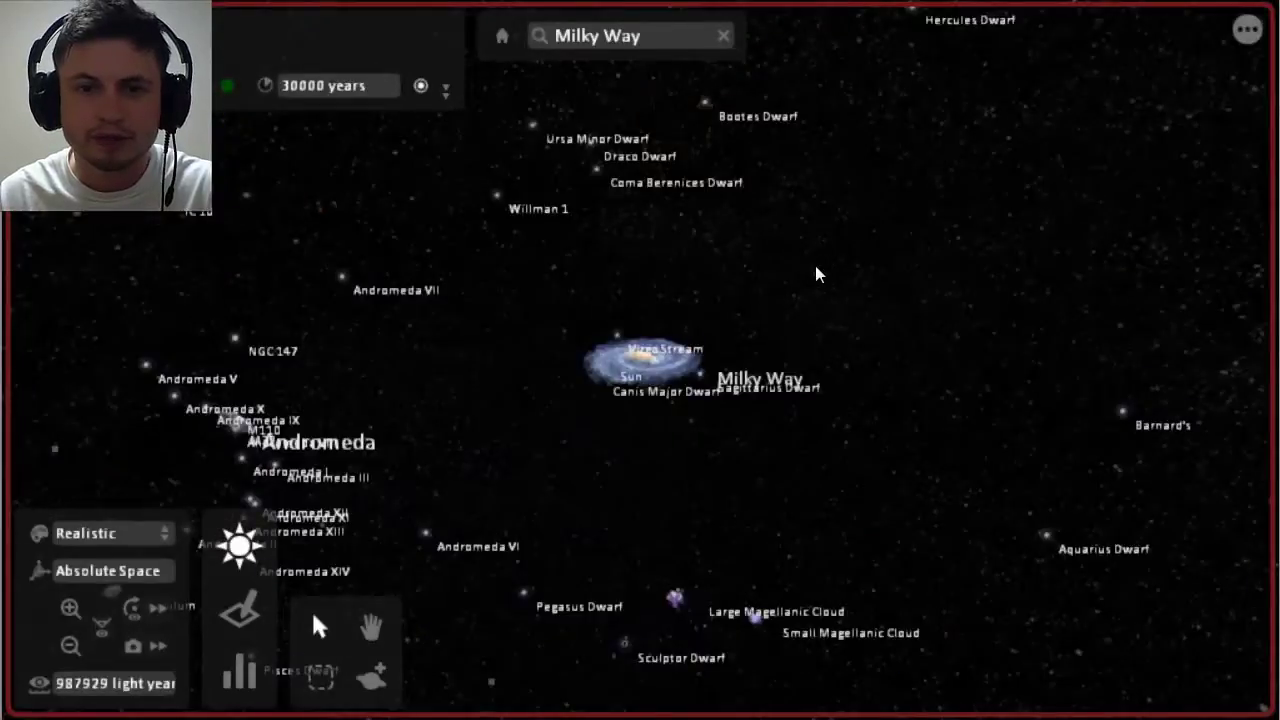
scroll(790, 291, down, 5)
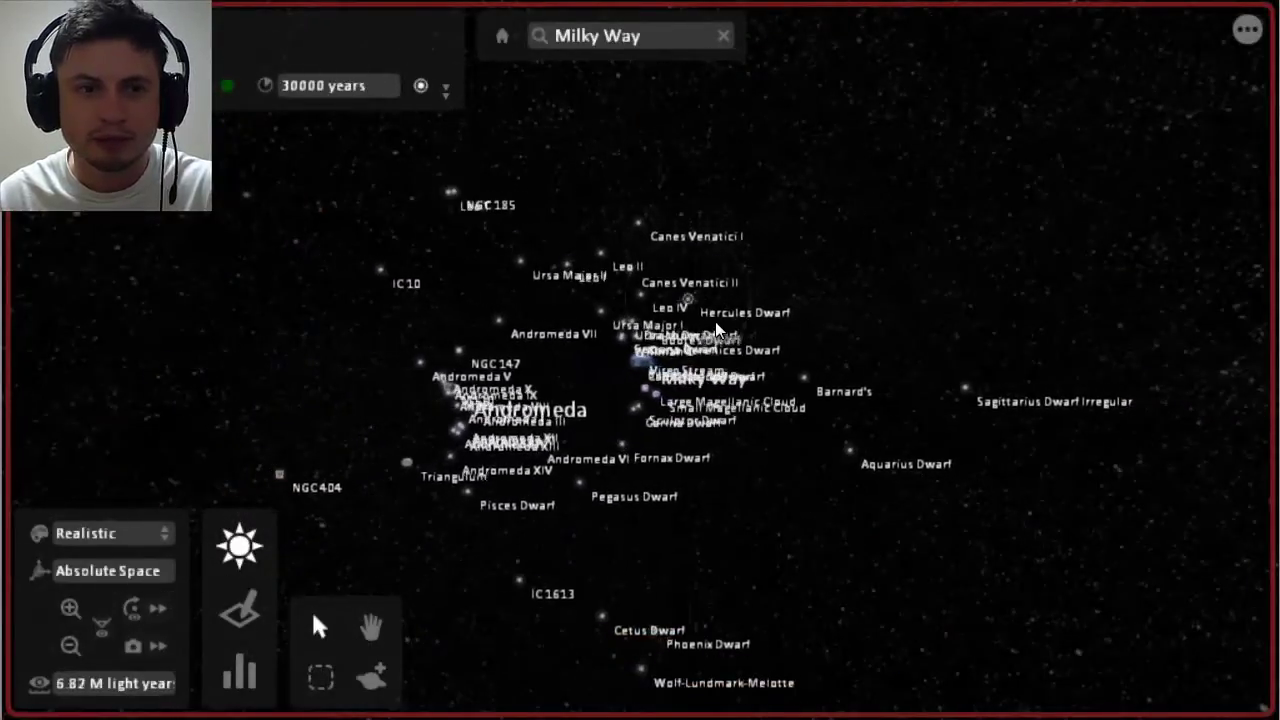
scroll(700, 330, up, 8)
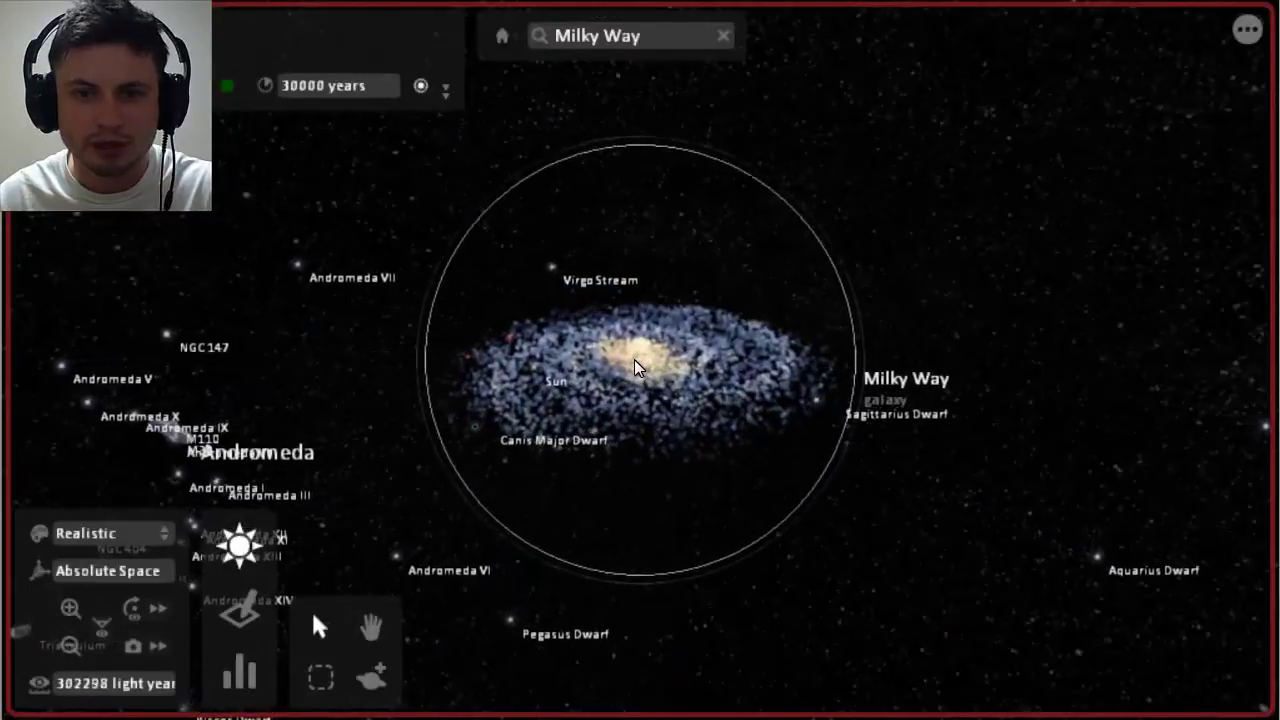
click(634, 362)
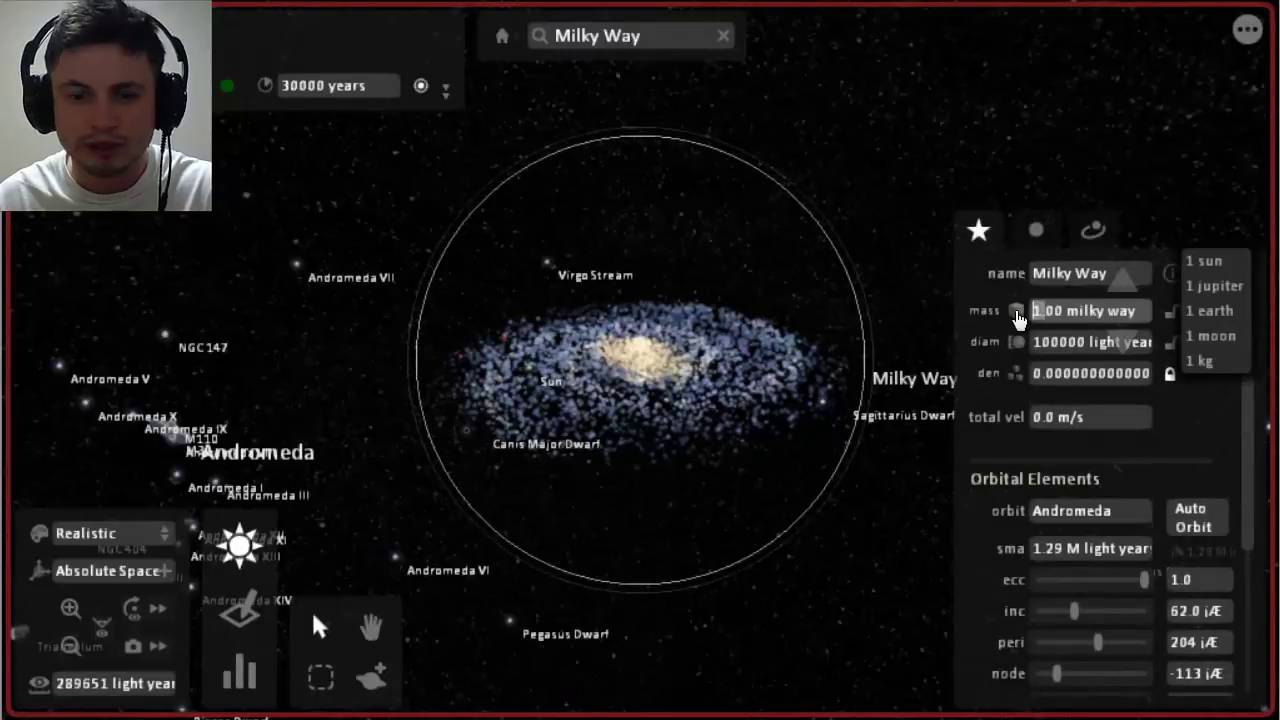
text(2000)
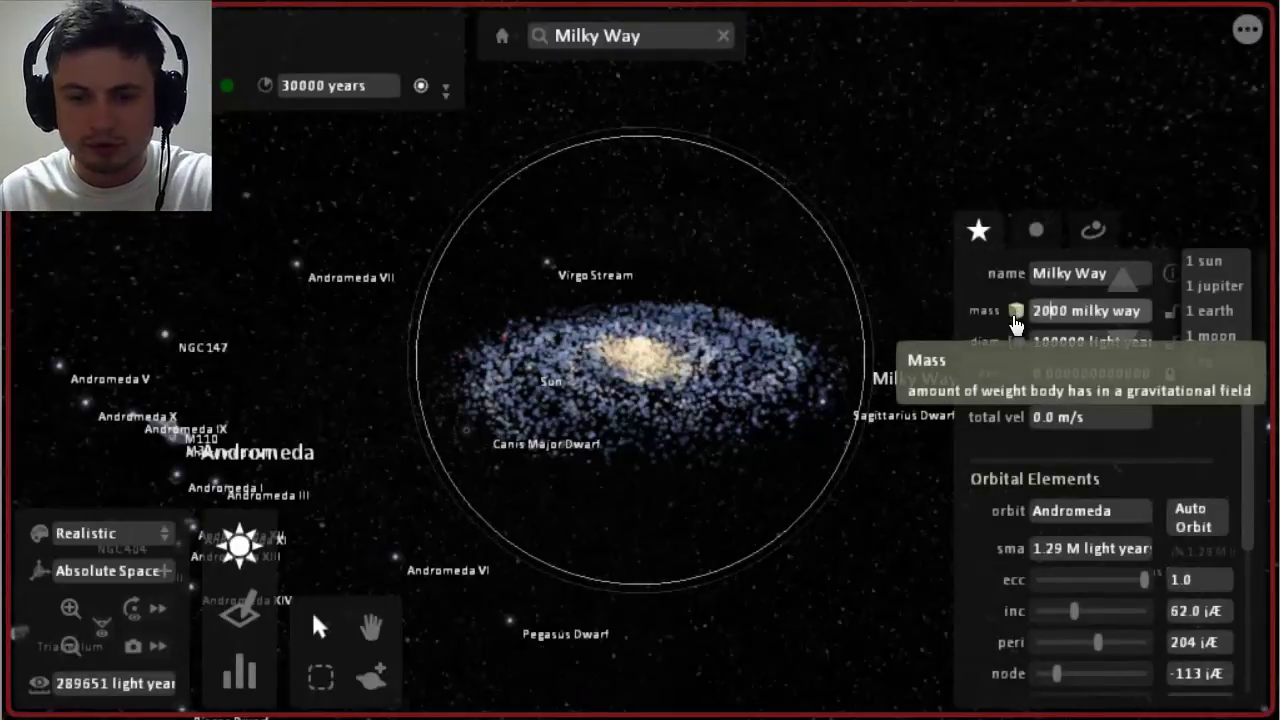
click(897, 194)
Step: Zoom out and back in to watch dwarf galaxies flung away from the heavy Milky Way
scroll(423, 289, down, 5)
scroll(444, 314, down, 3)
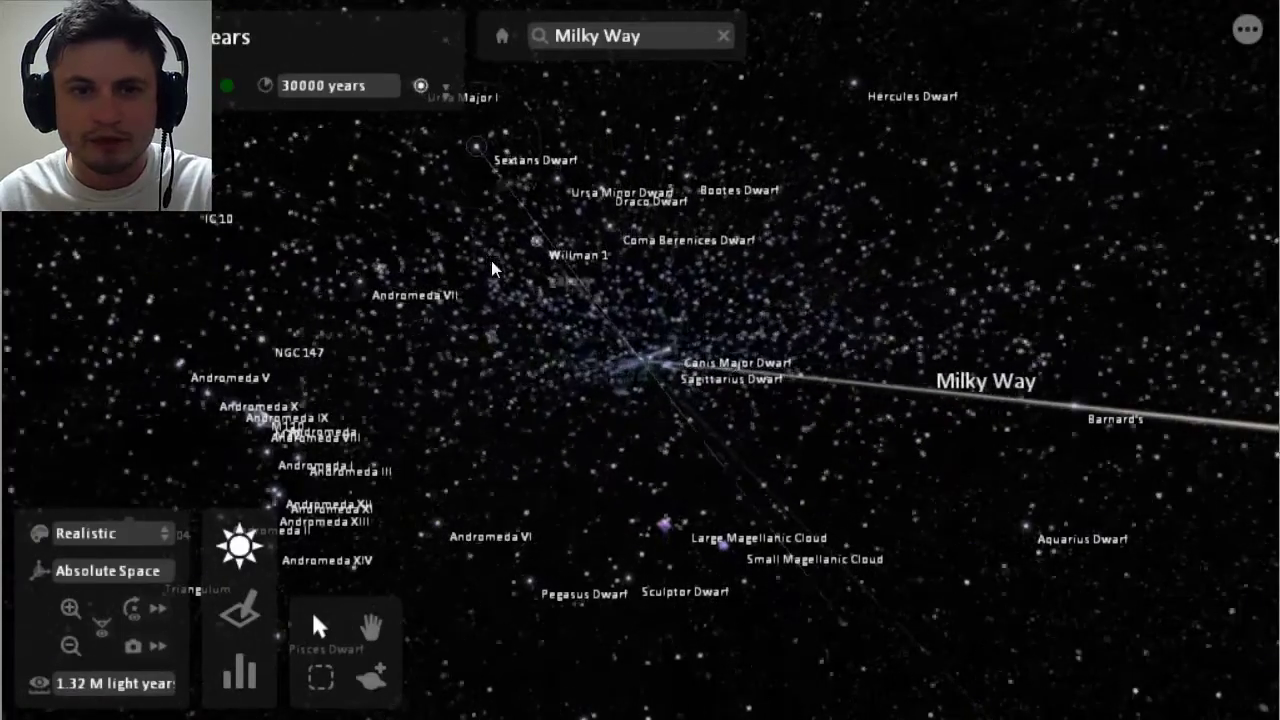
scroll(491, 272, down, 4)
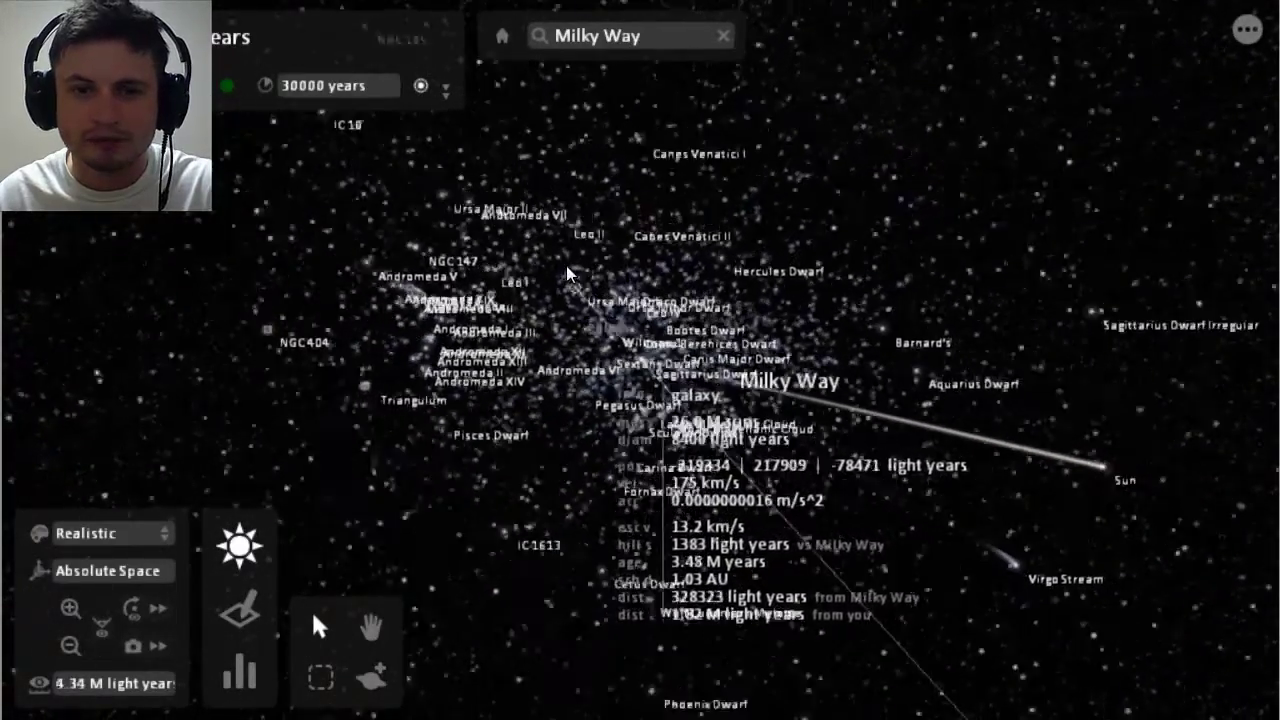
scroll(566, 265, down, 4)
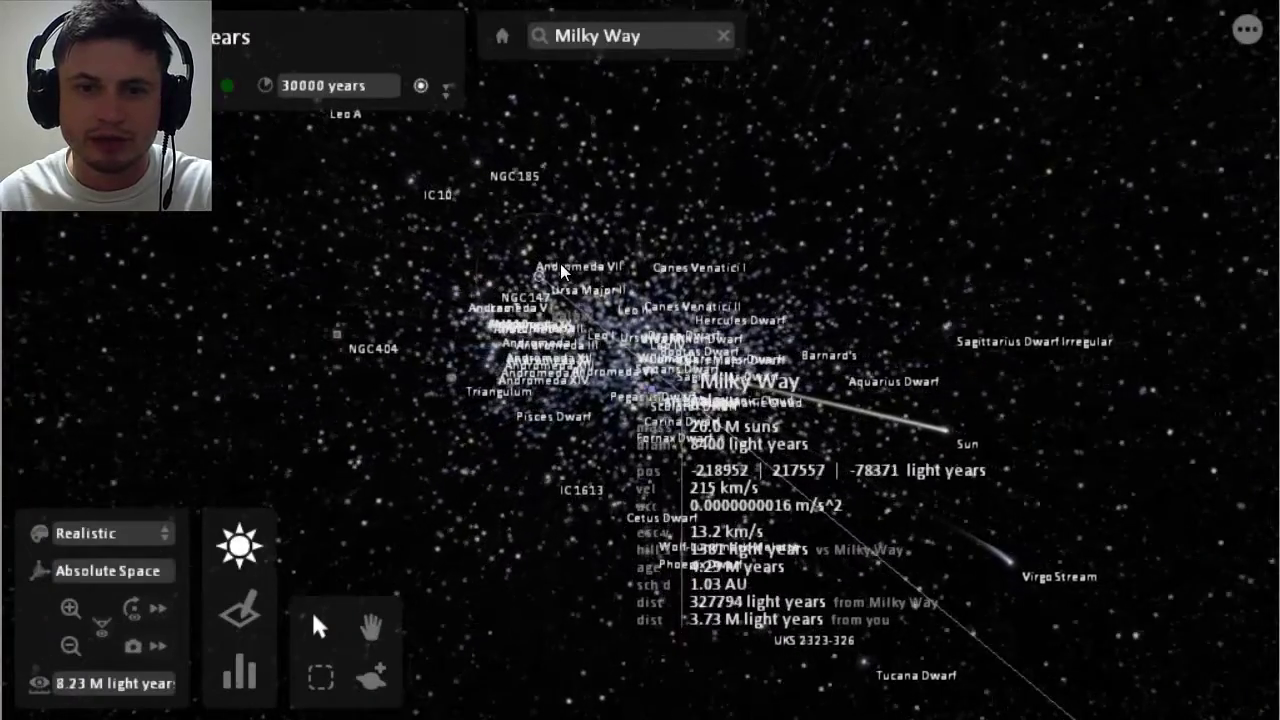
scroll(560, 263, down, 3)
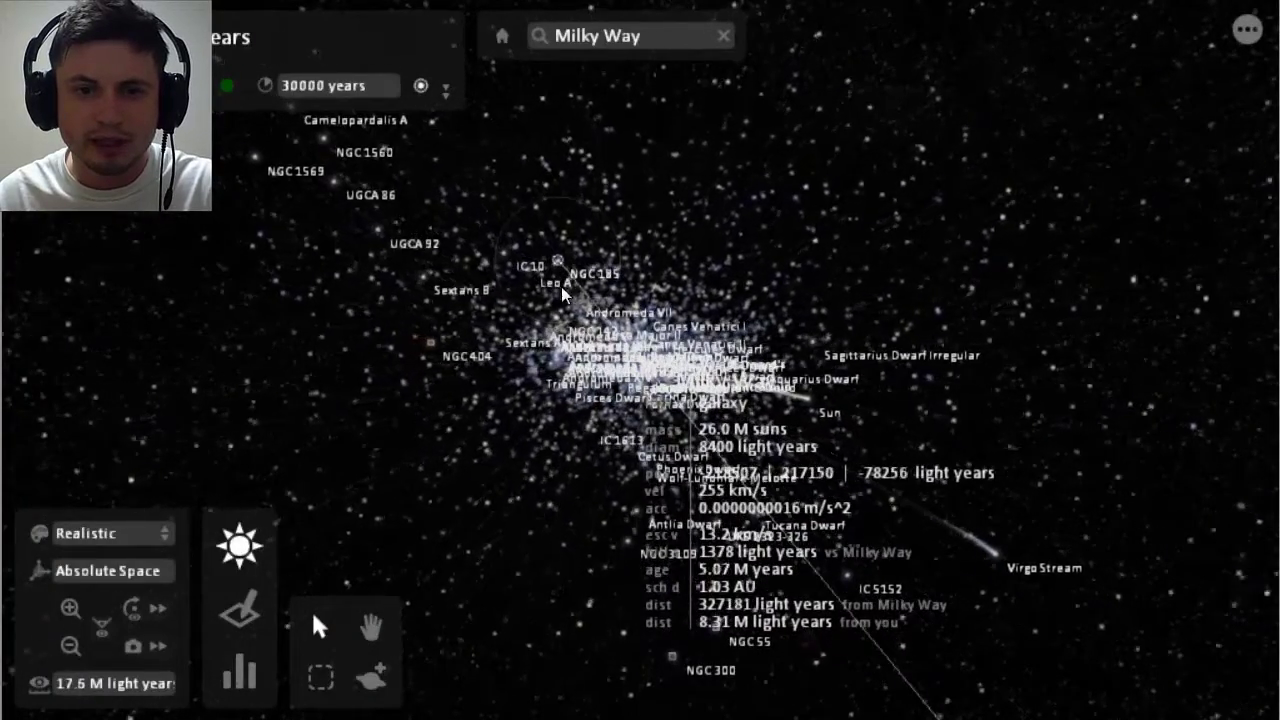
scroll(595, 321, up, 3)
scroll(590, 335, up, 4)
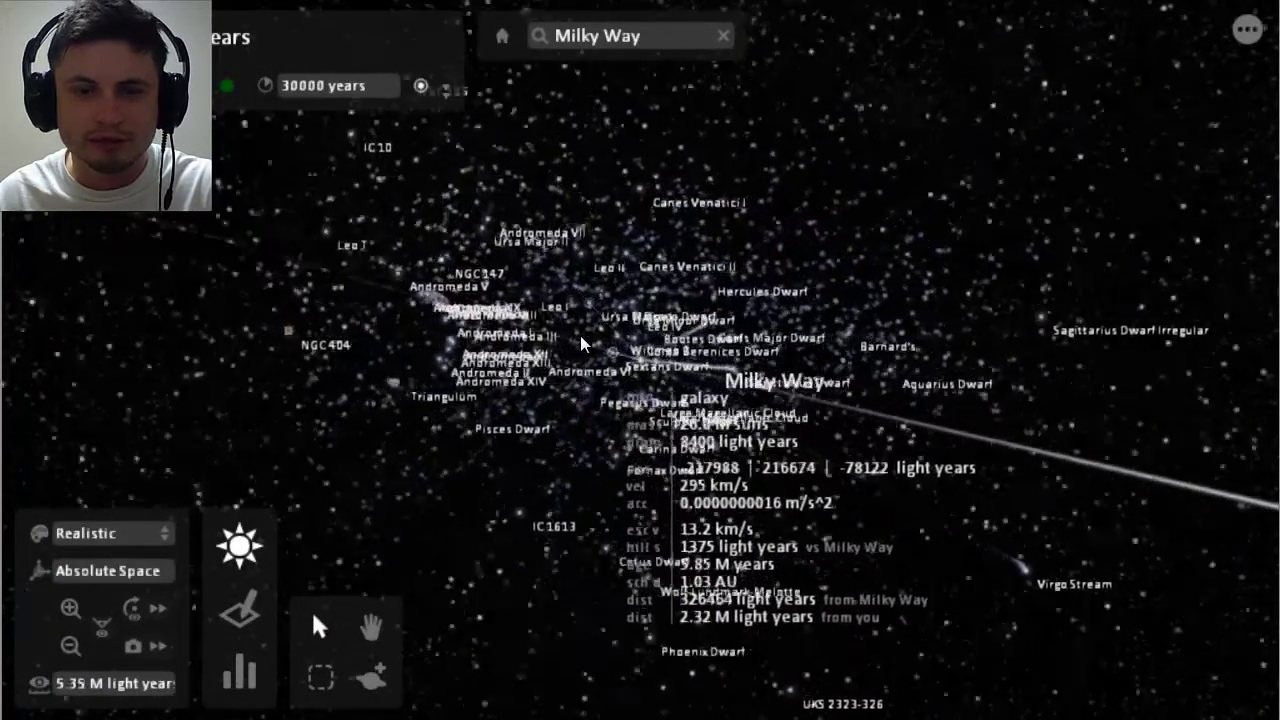
scroll(560, 333, up, 4)
scroll(638, 343, up, 2)
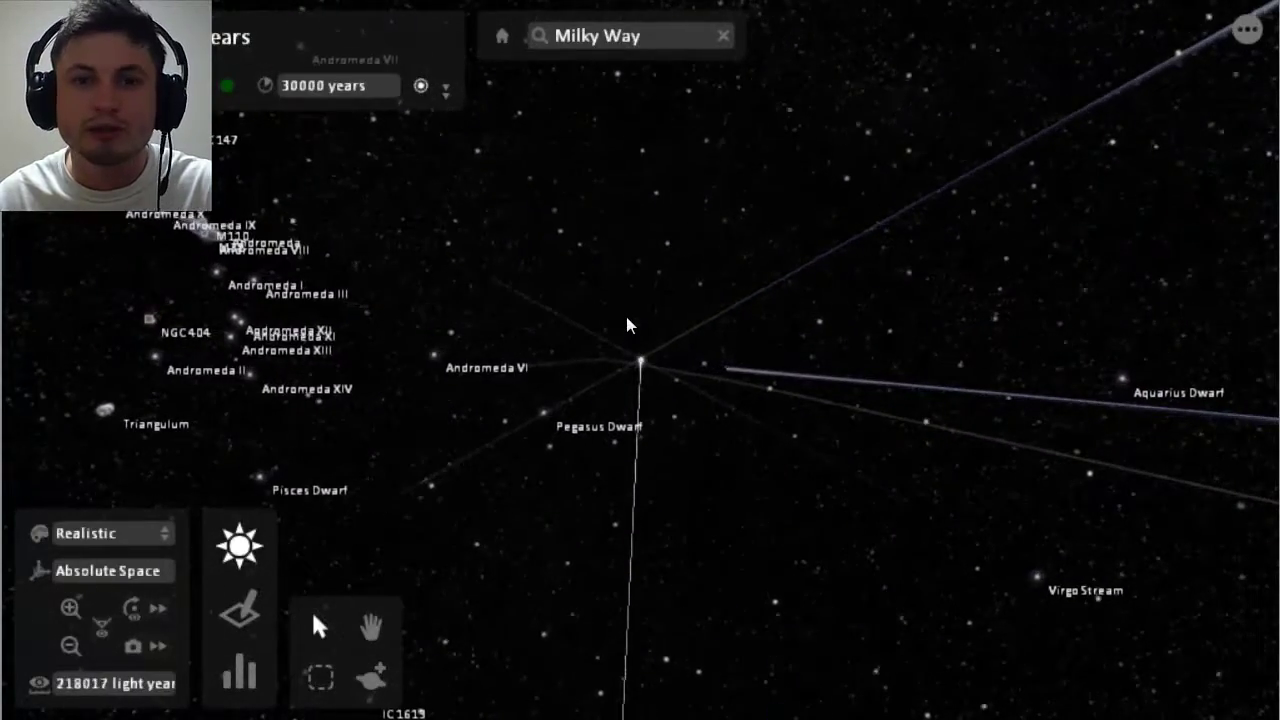
Step: Orbit the view to centre the Andromeda group, then bring up the preset simulations menu
drag(612, 241, 570, 247)
scroll(570, 247, down, 3)
scroll(620, 300, up, 5)
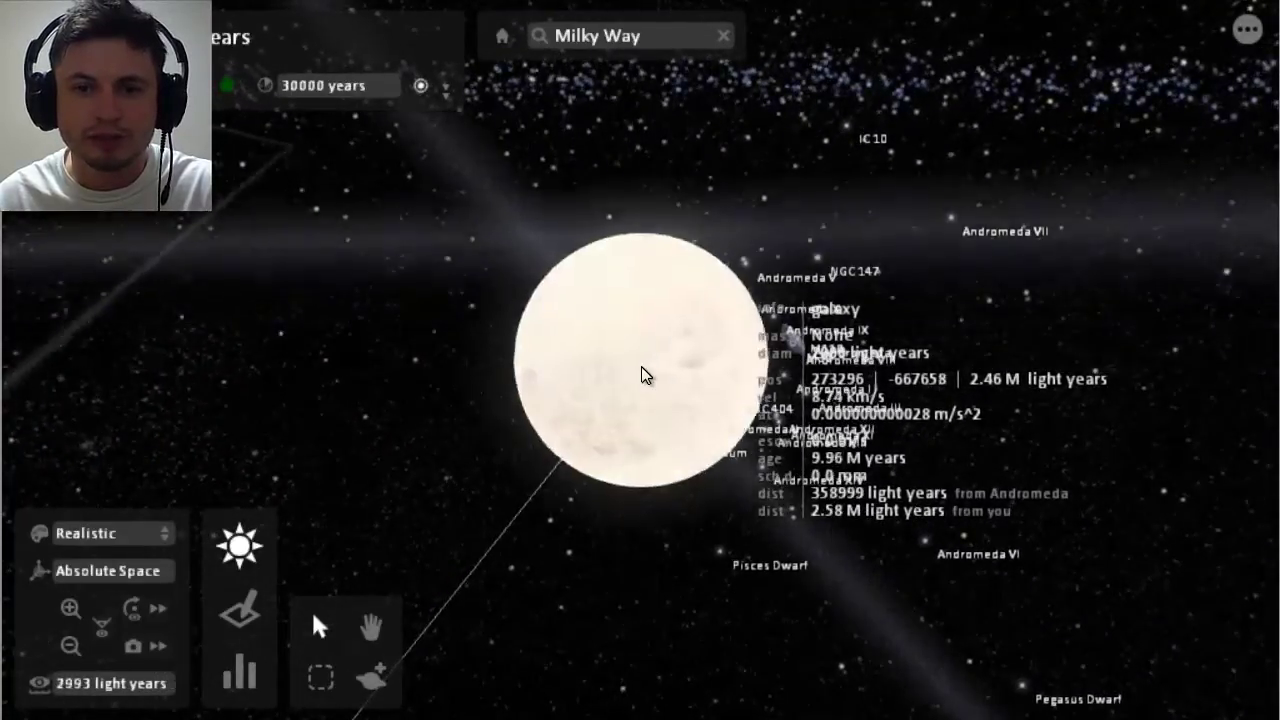
scroll(645, 368, down, 2)
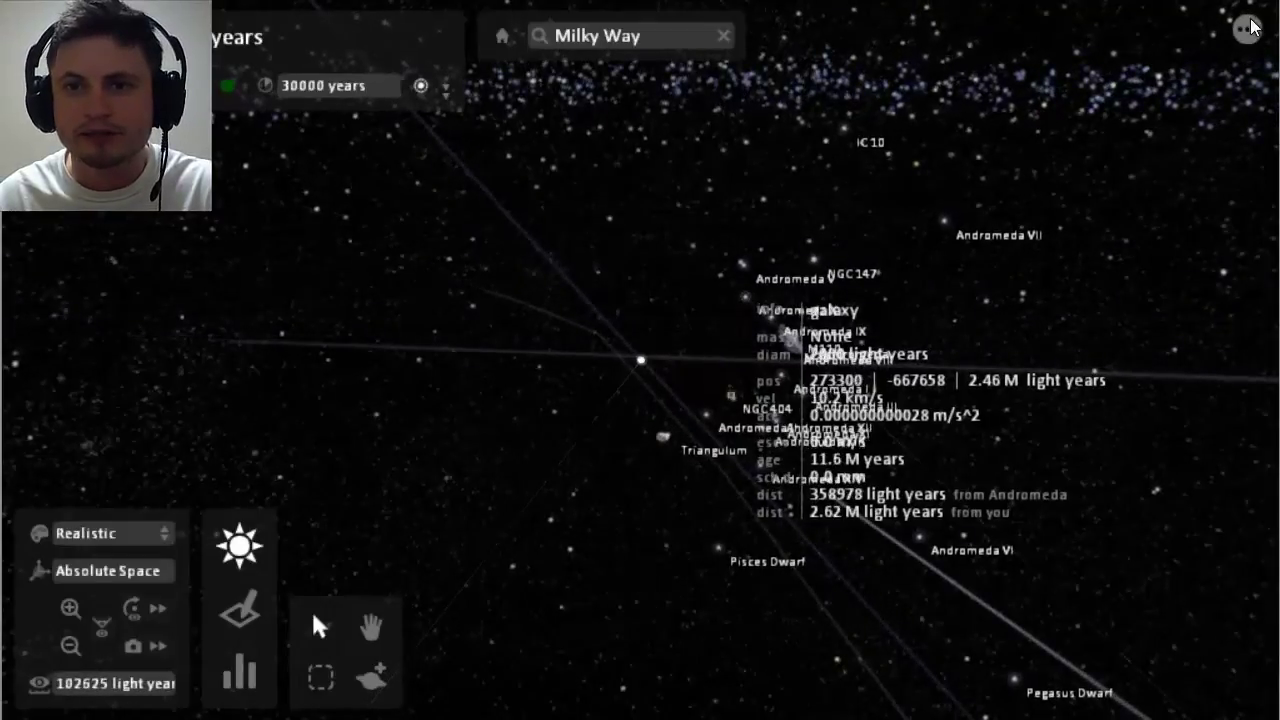
key(Escape)
scroll(1051, 392, down, 6)
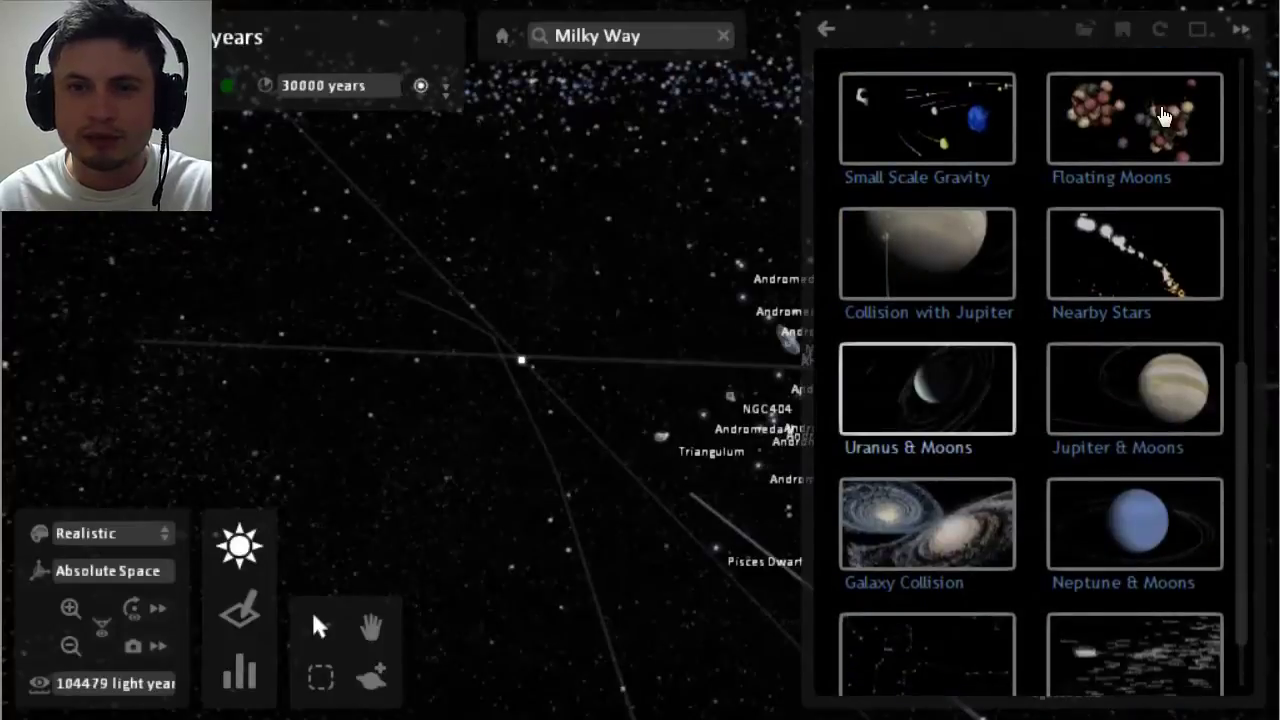
Step: Back out to the menu's options page, close Andromeda V's properties, and hide the main menu
click(822, 36)
click(721, 257)
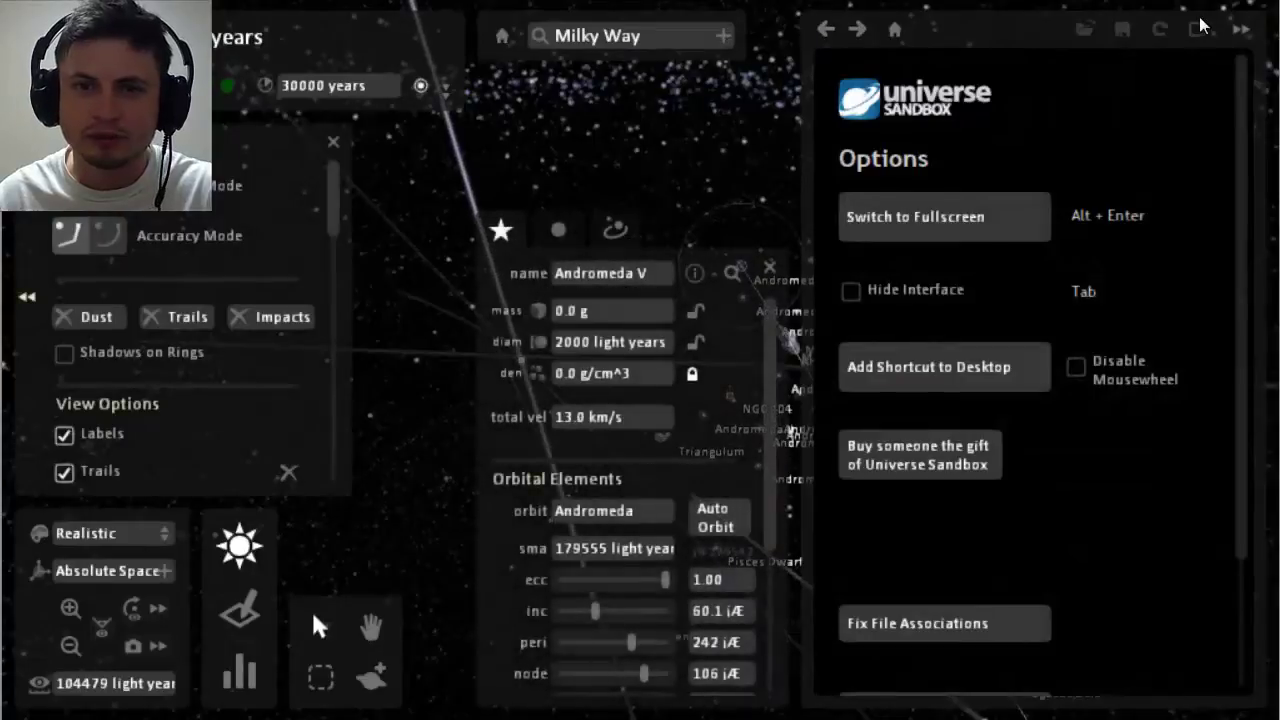
click(714, 144)
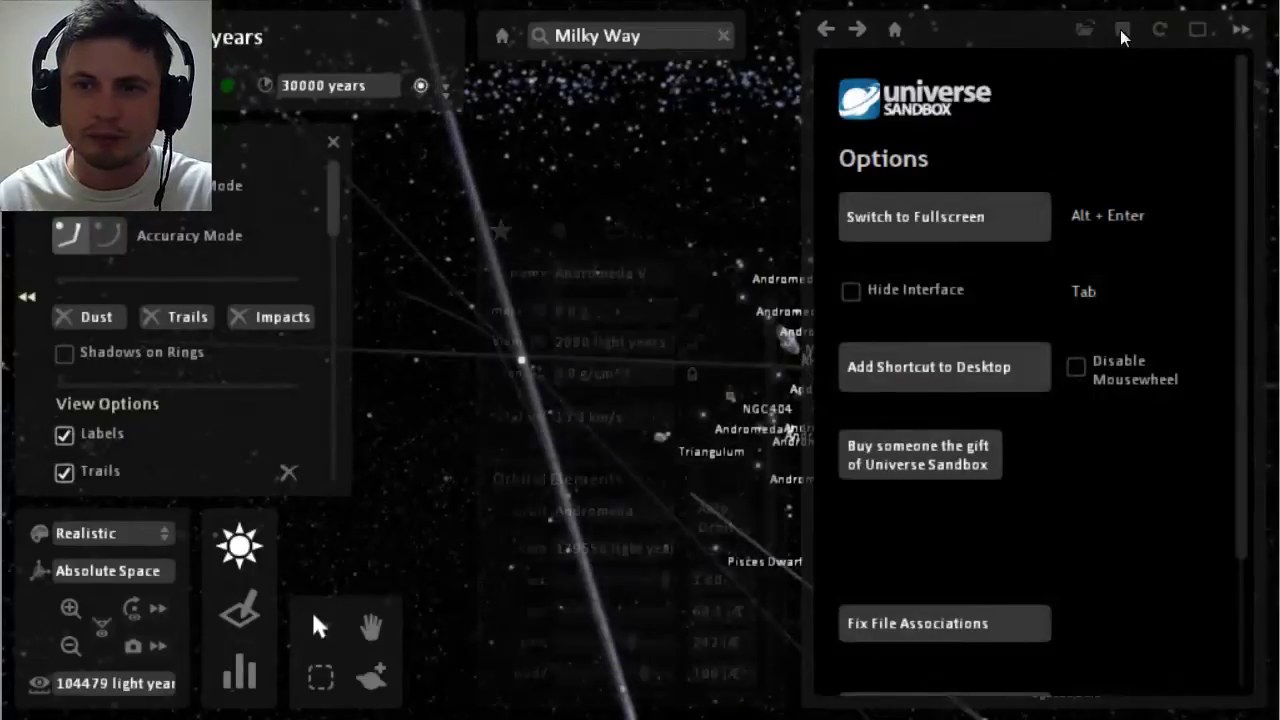
click(1241, 33)
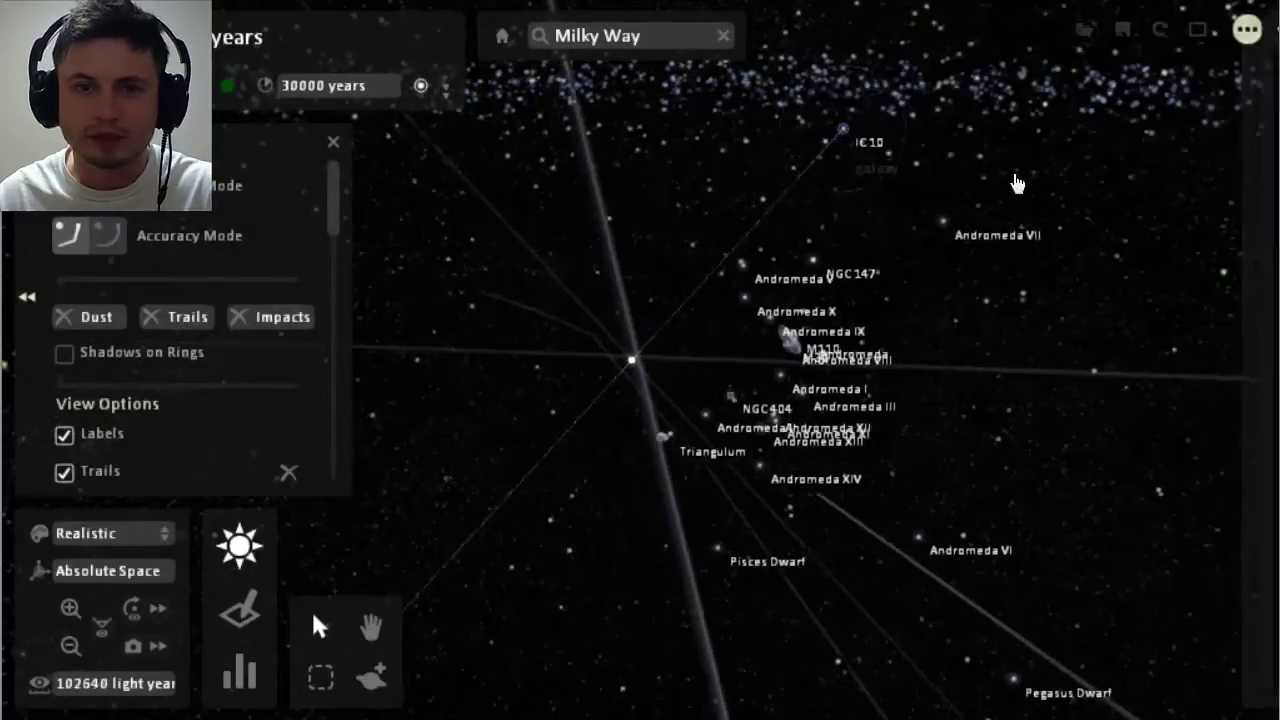
Step: Close the simulation settings, select the Milky Way, and zoom to watch dwarf galaxies scatter outward
click(331, 142)
scroll(523, 264, down, 5)
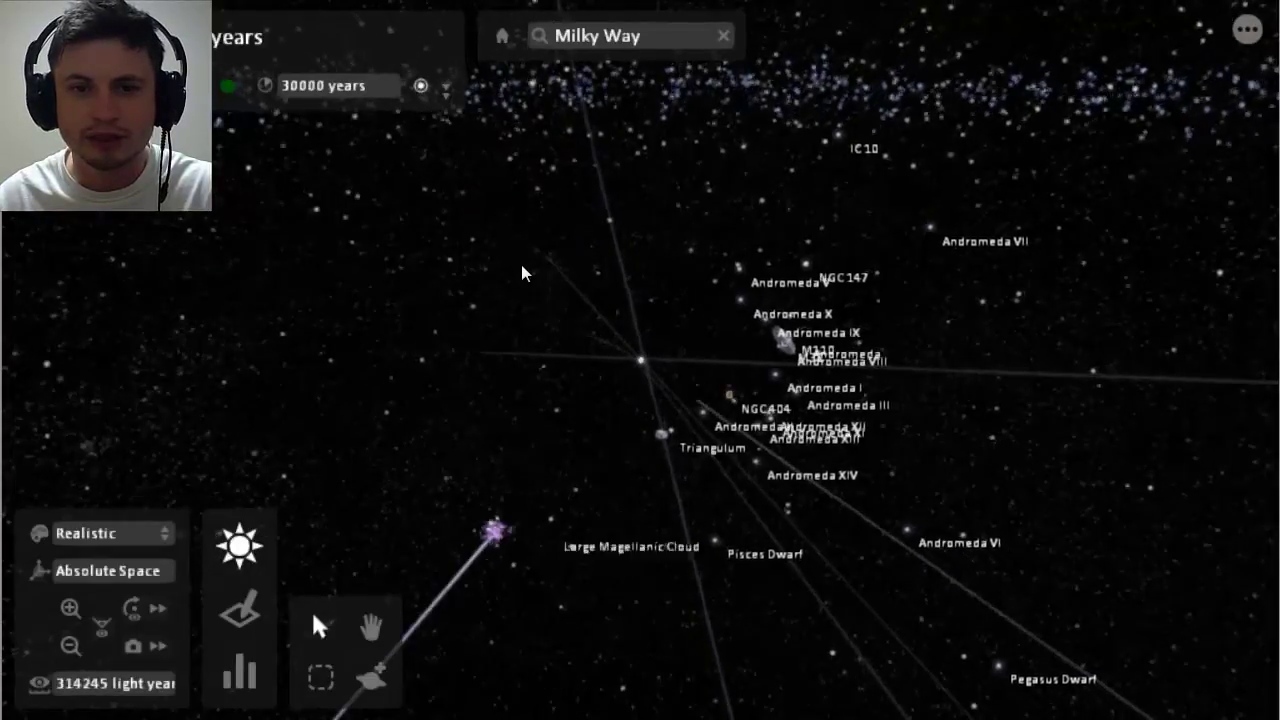
click(586, 344)
scroll(585, 355, up, 5)
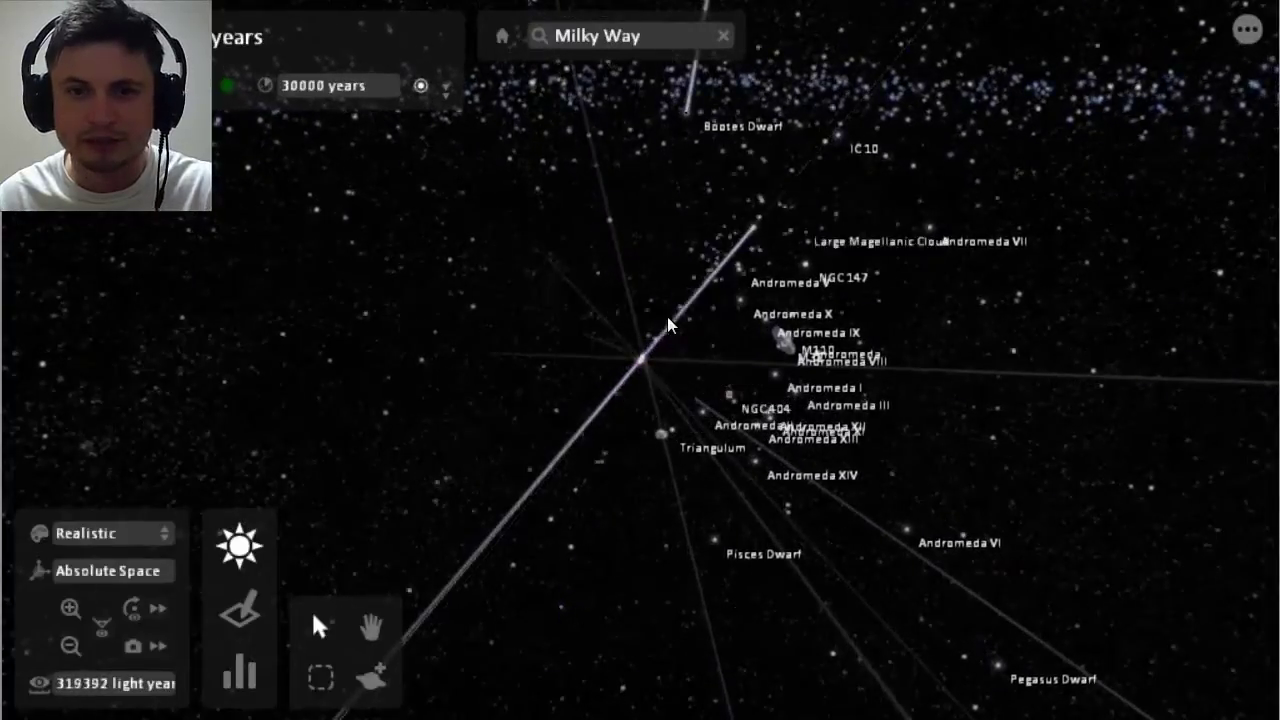
scroll(740, 252, down, 2)
scroll(665, 295, up, 2)
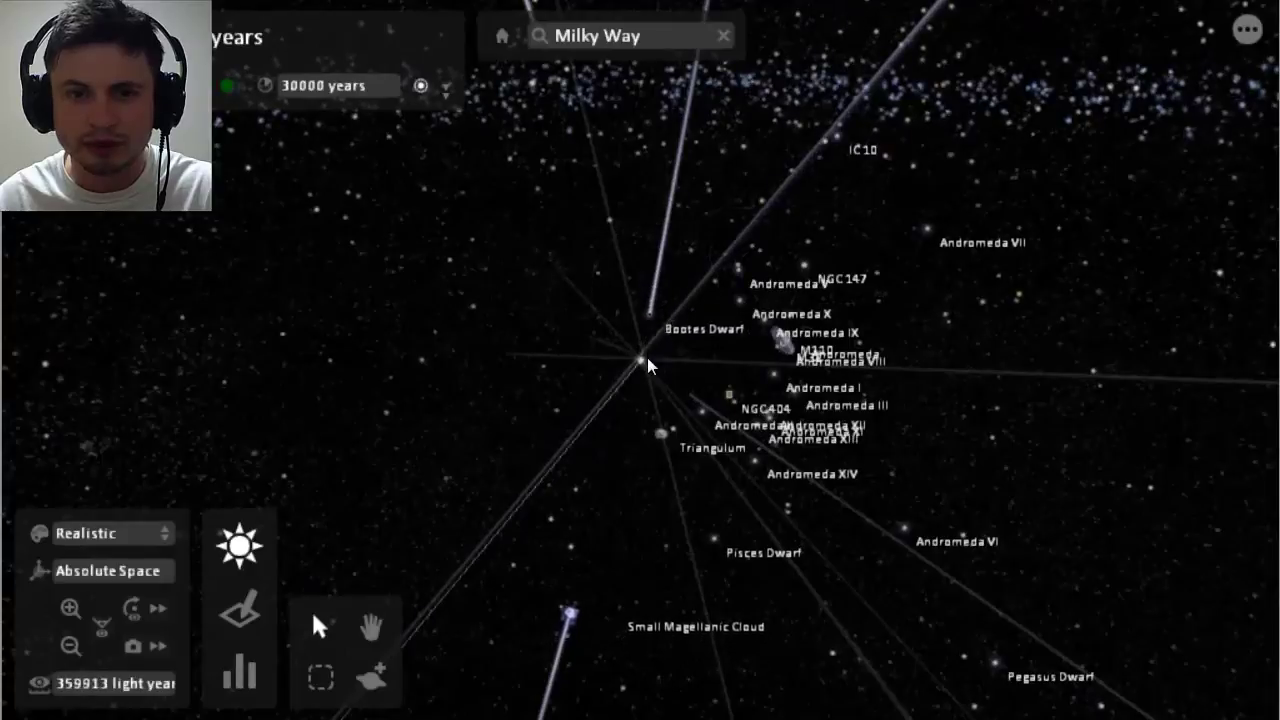
scroll(642, 388, down, 3)
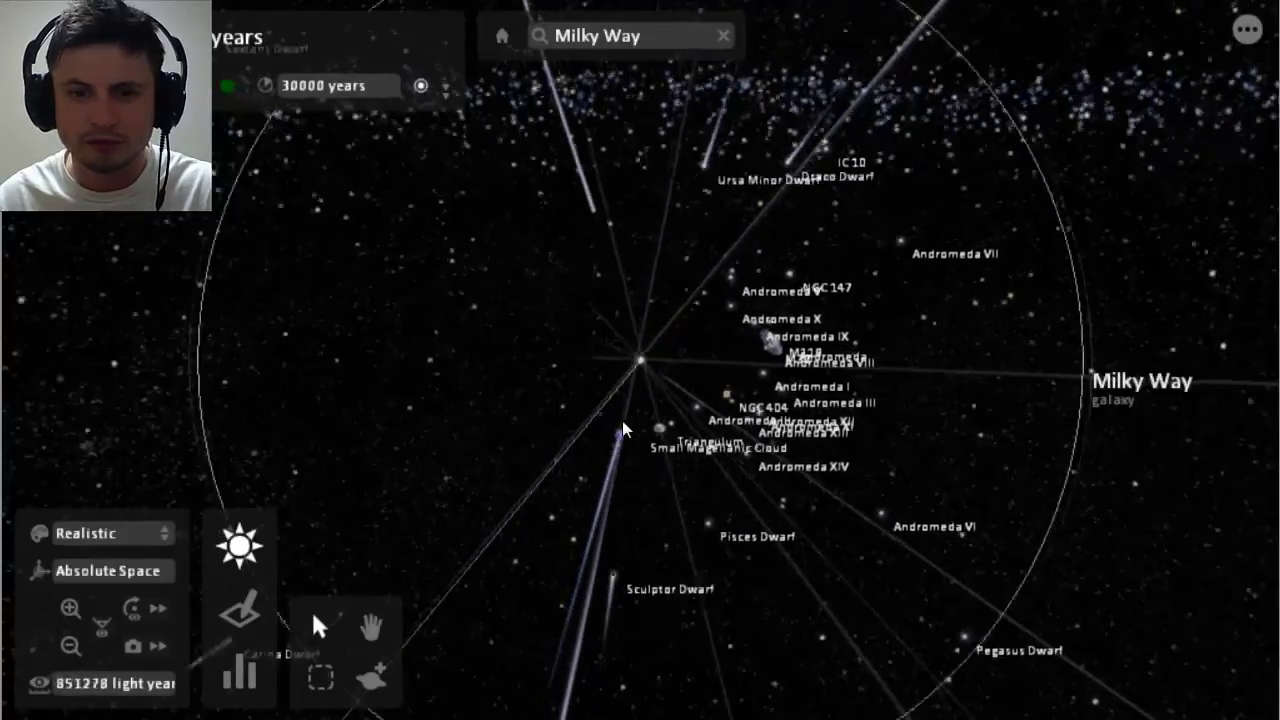
scroll(559, 598, down, 5)
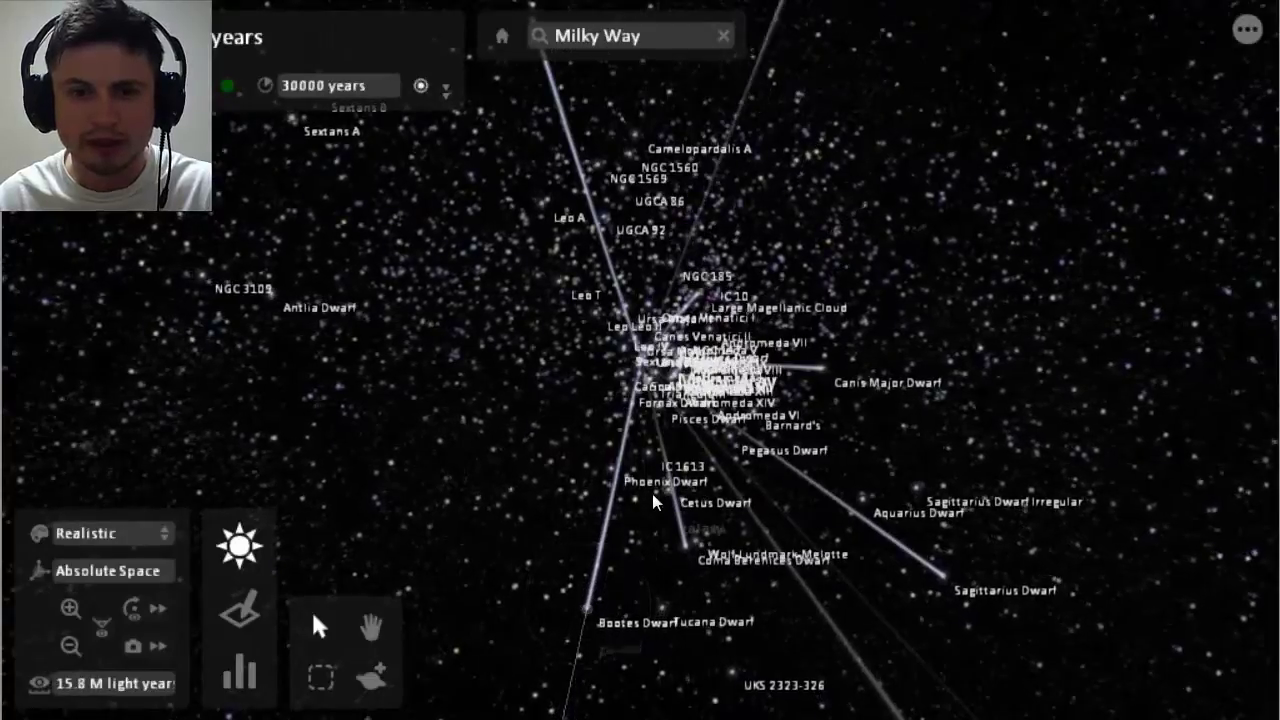
scroll(690, 398, up, 5)
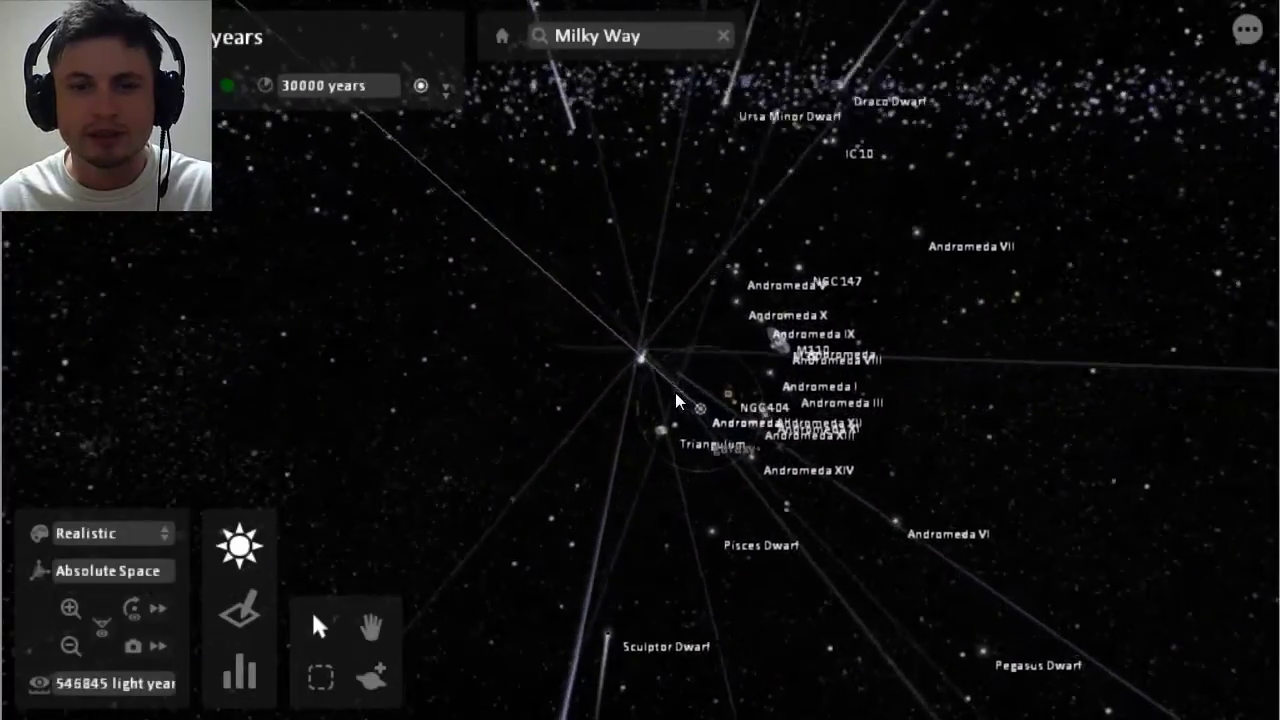